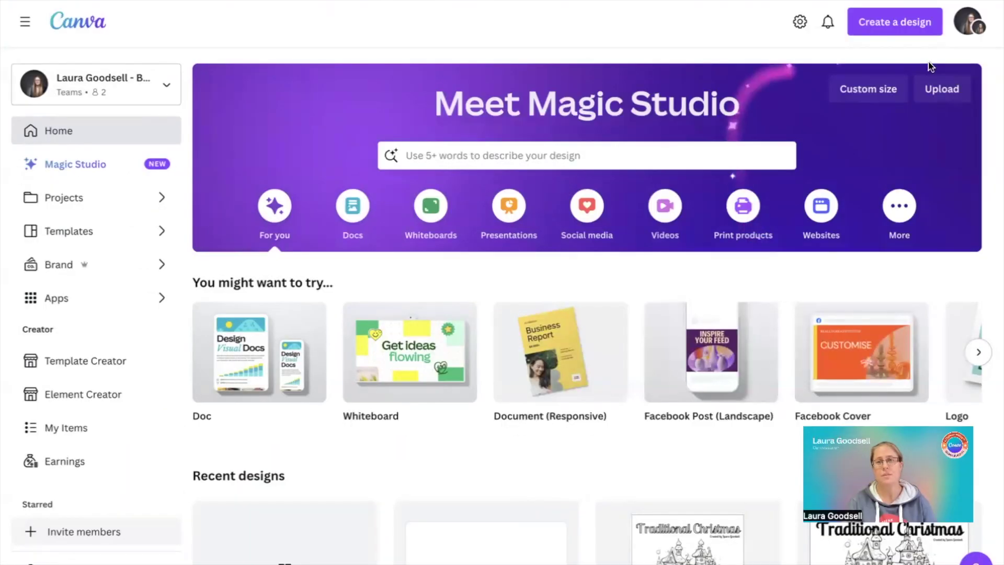
Step: Create a new blank design in the Facebook Post (Landscape) format
click(889, 23)
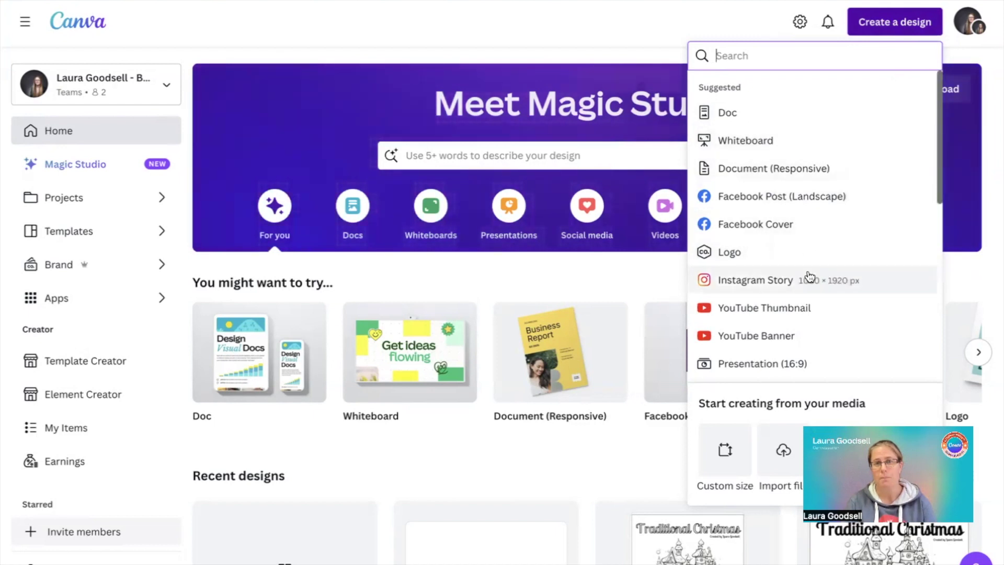
scroll(810, 277, down, 3)
scroll(809, 275, up, 2)
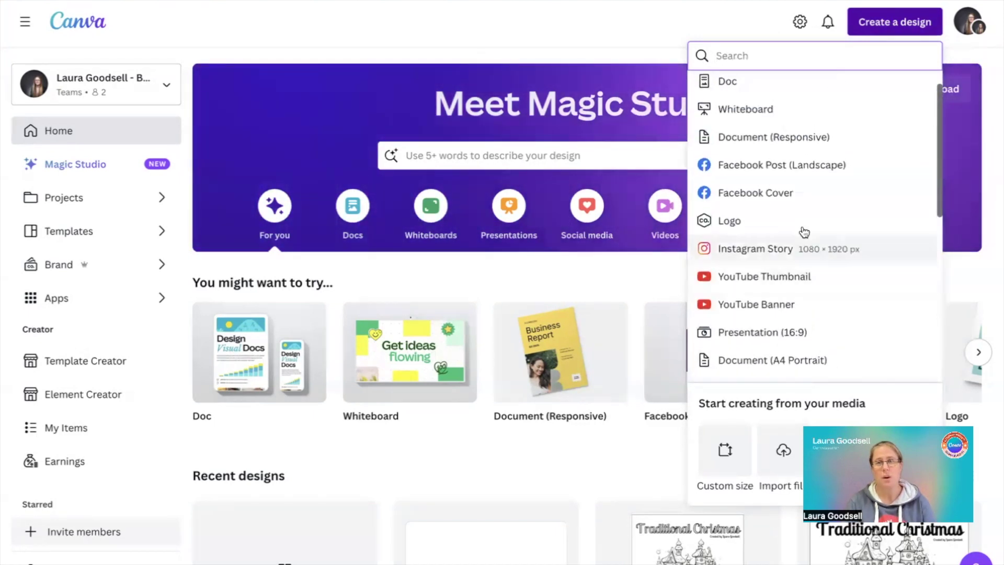
click(839, 167)
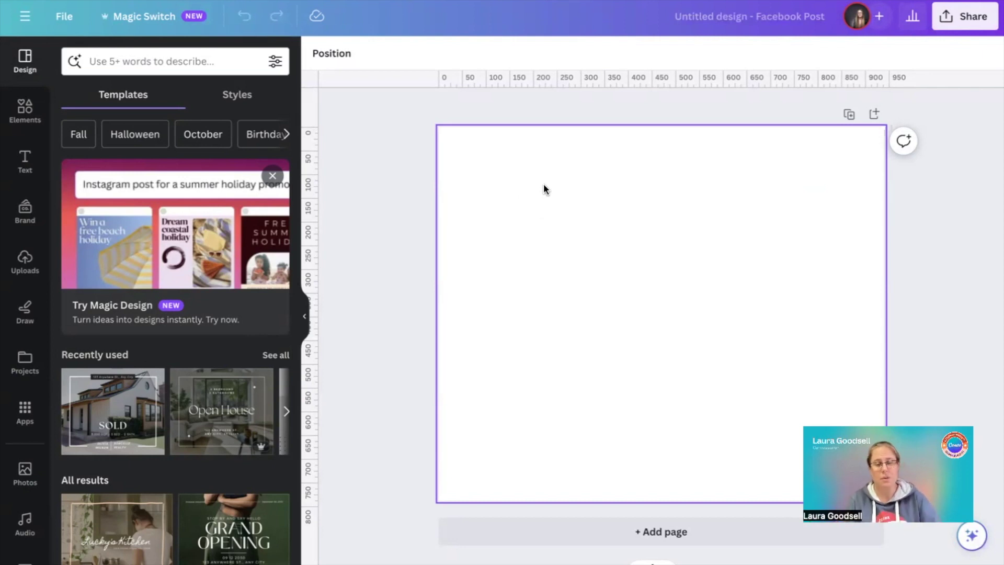
Step: Add a straight line to the blank page and lengthen it by extending its left end
click(607, 231)
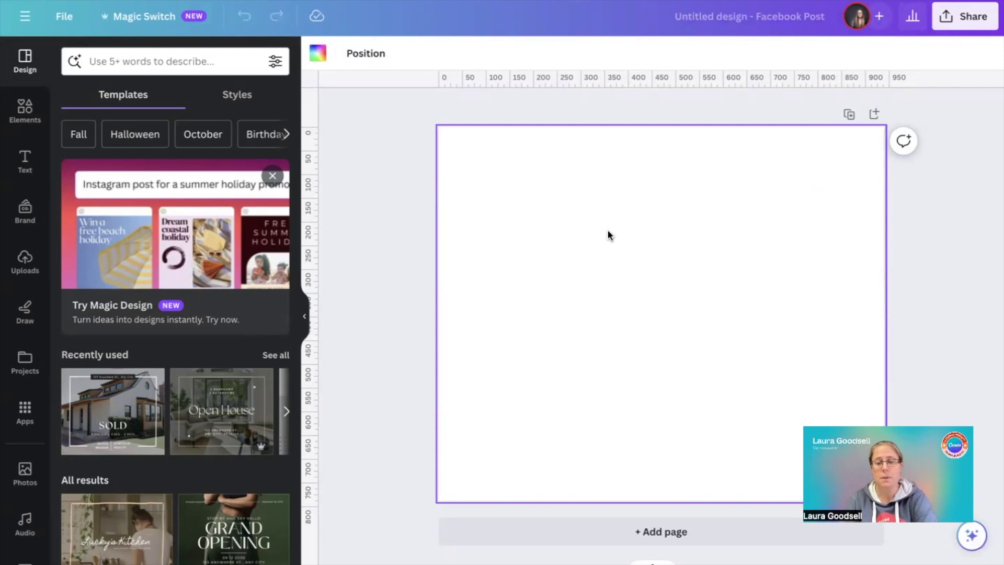
key(l)
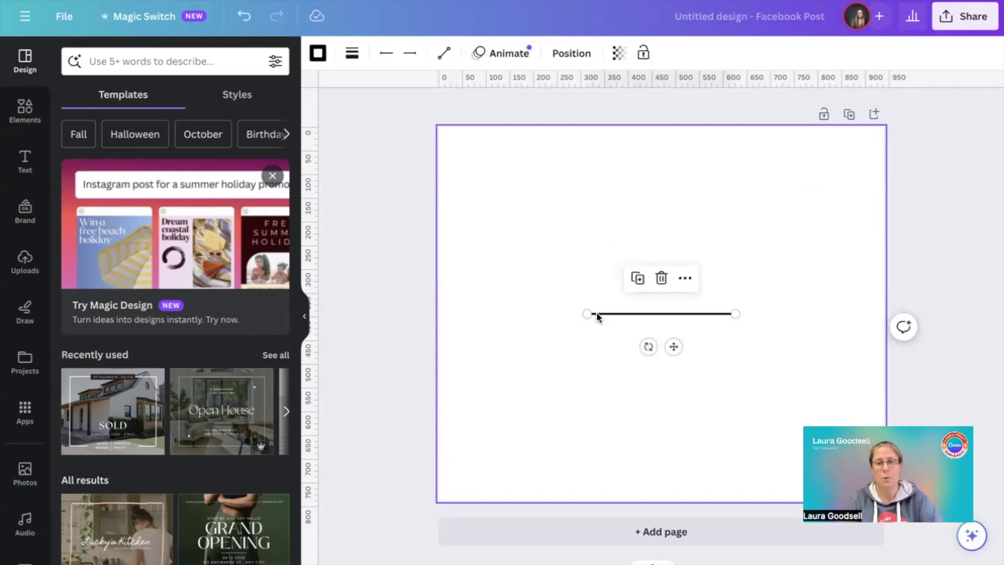
drag(587, 313, 489, 313)
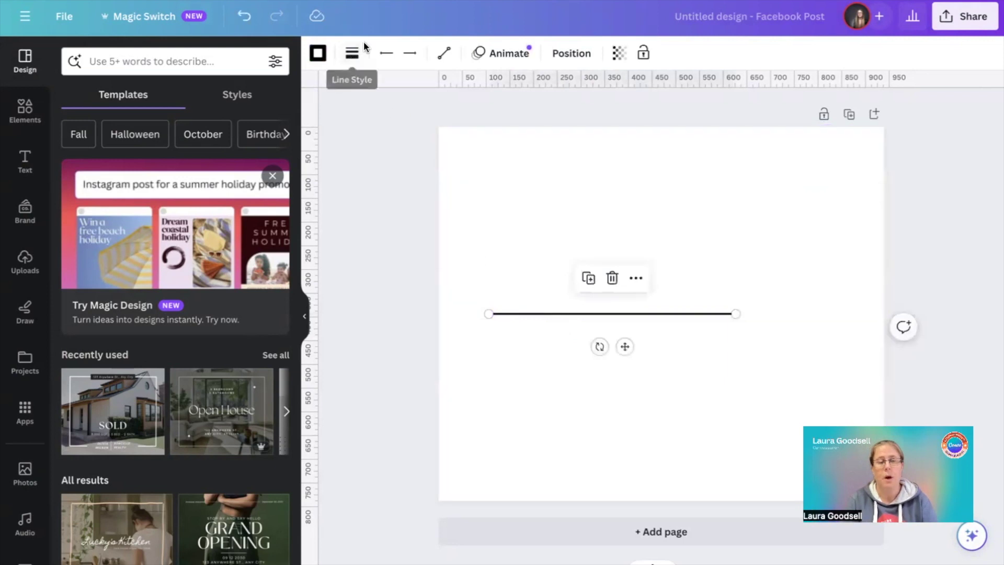
Step: Set the line weight to 28, extend the line across most of the page and move it near the page's upper edge
click(352, 53)
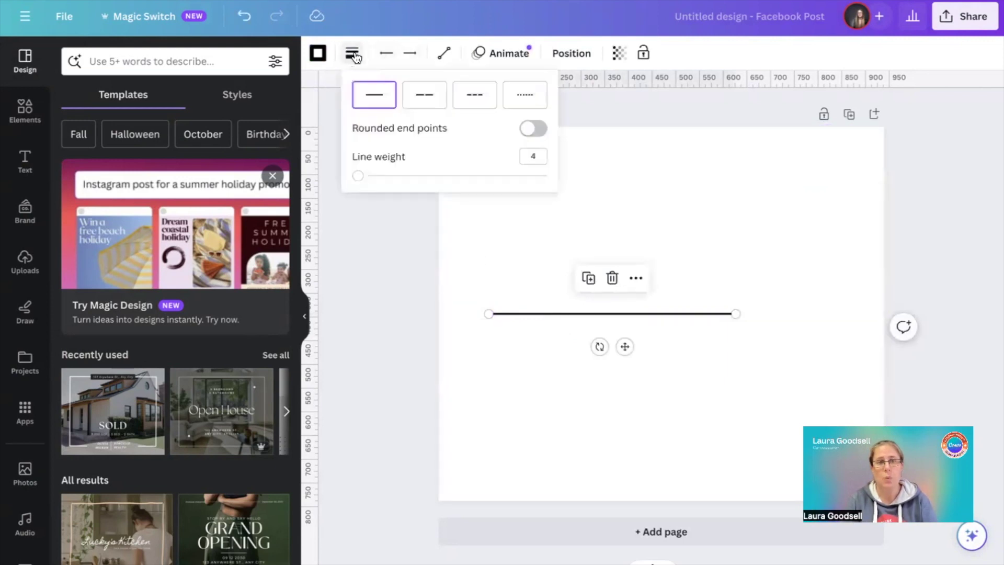
drag(359, 176, 405, 176)
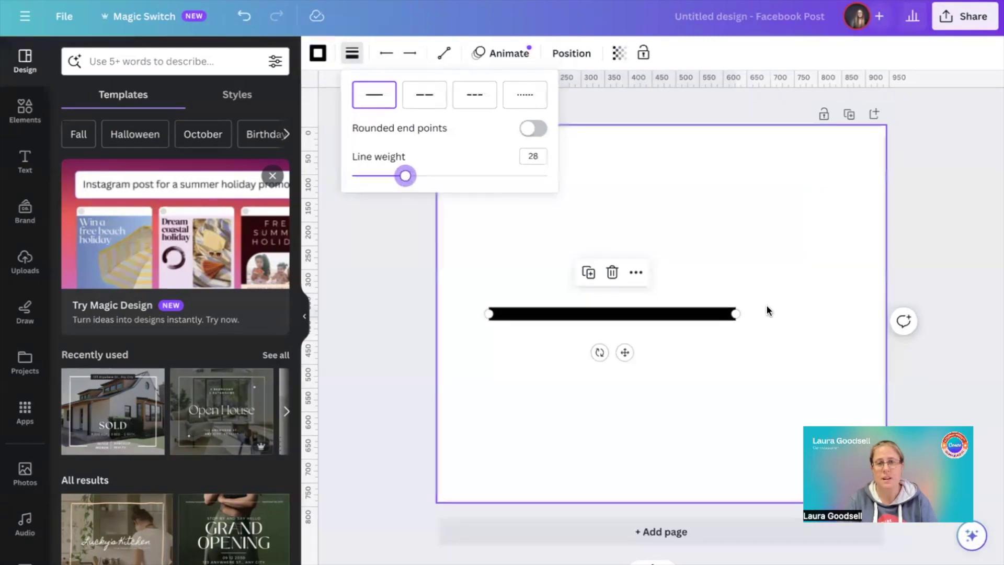
drag(735, 314, 847, 313)
drag(594, 315, 583, 165)
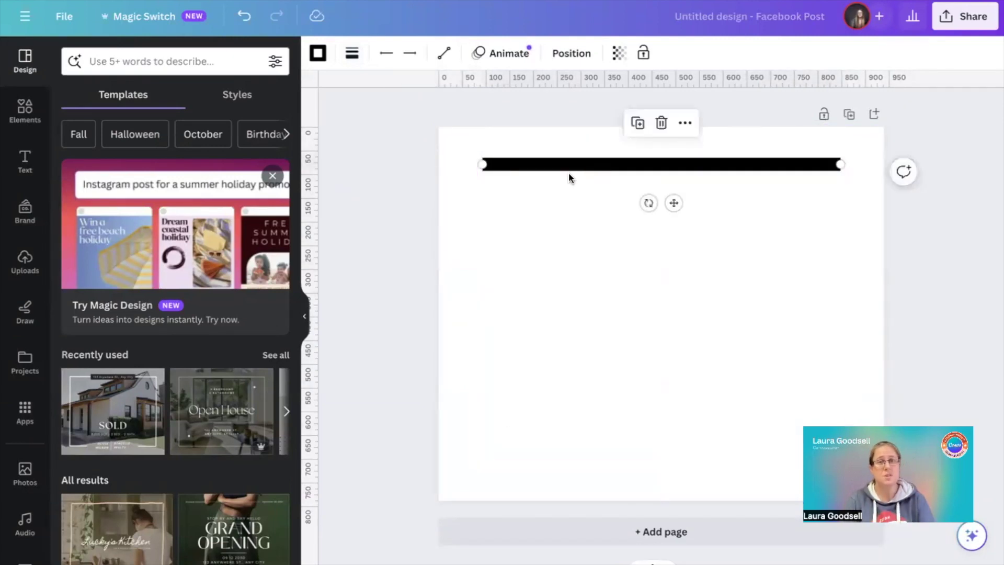
Step: Try several default gradients on the line, settle on purple-to-turquoise, and open its custom gradient settings
click(317, 53)
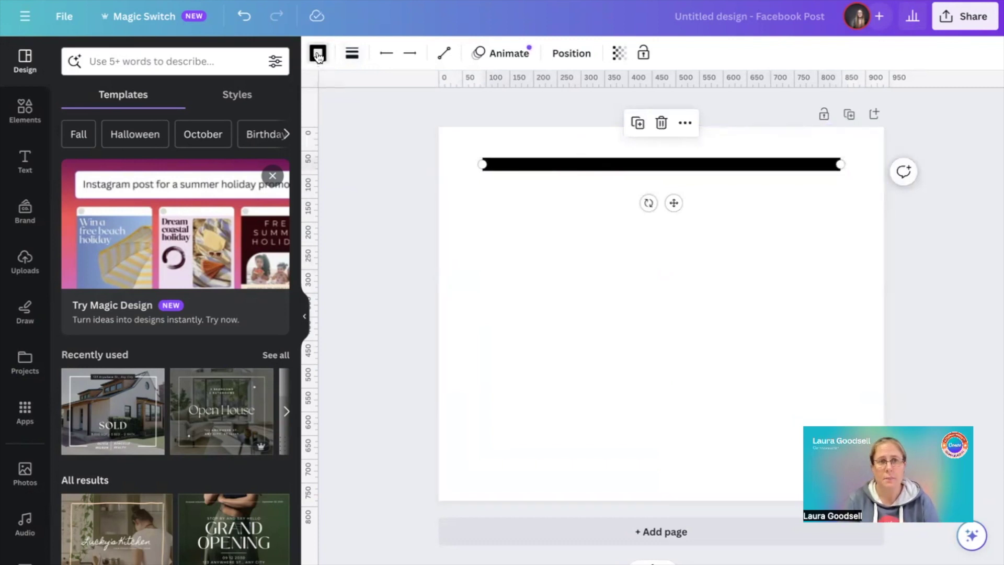
scroll(232, 173, down, 4)
scroll(231, 172, down, 2)
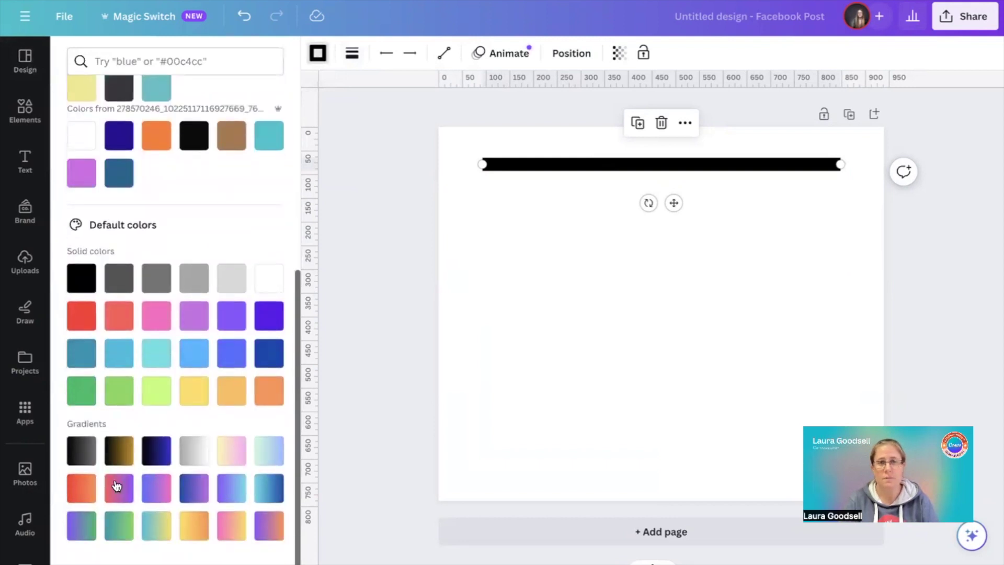
click(159, 482)
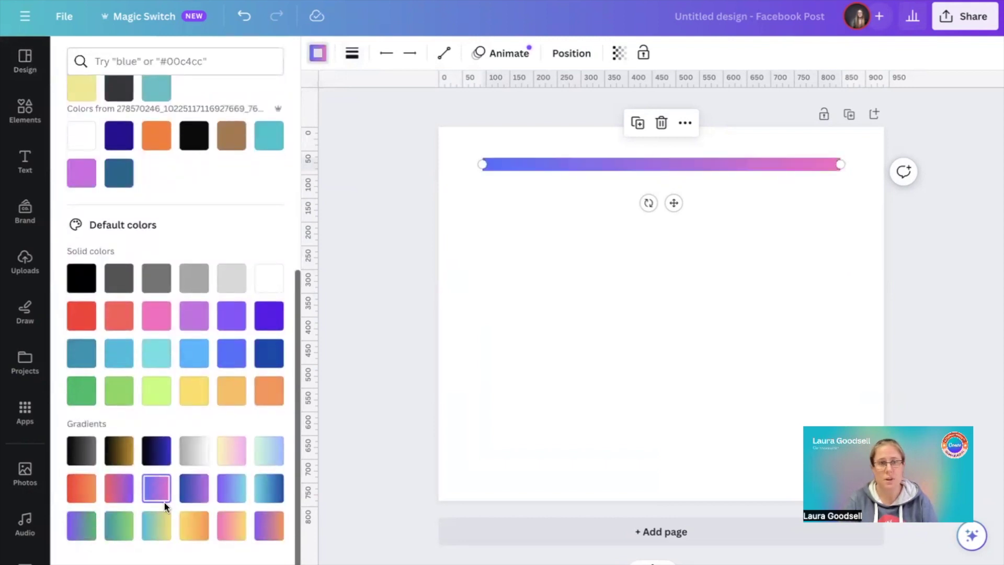
click(157, 524)
click(195, 531)
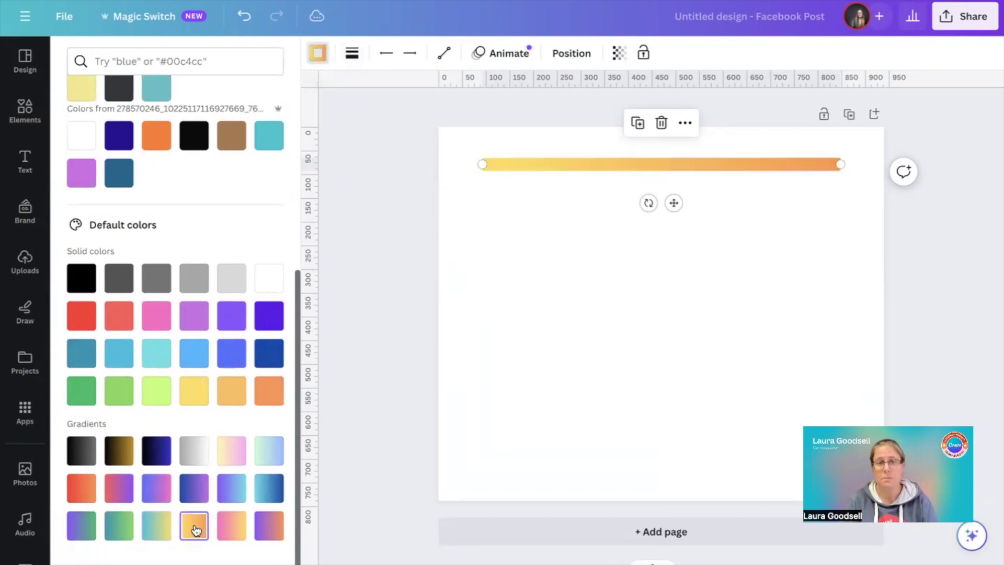
click(193, 487)
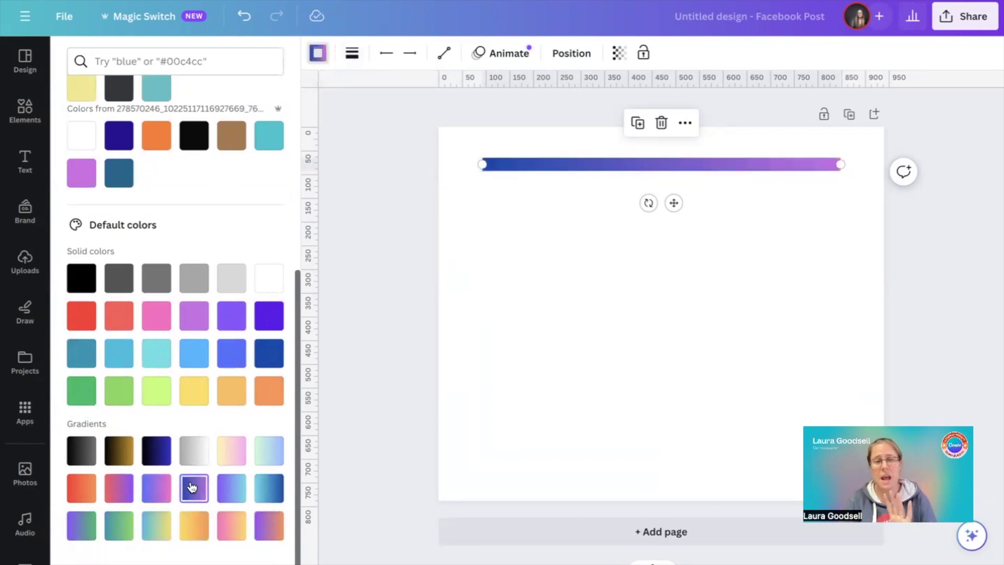
click(237, 460)
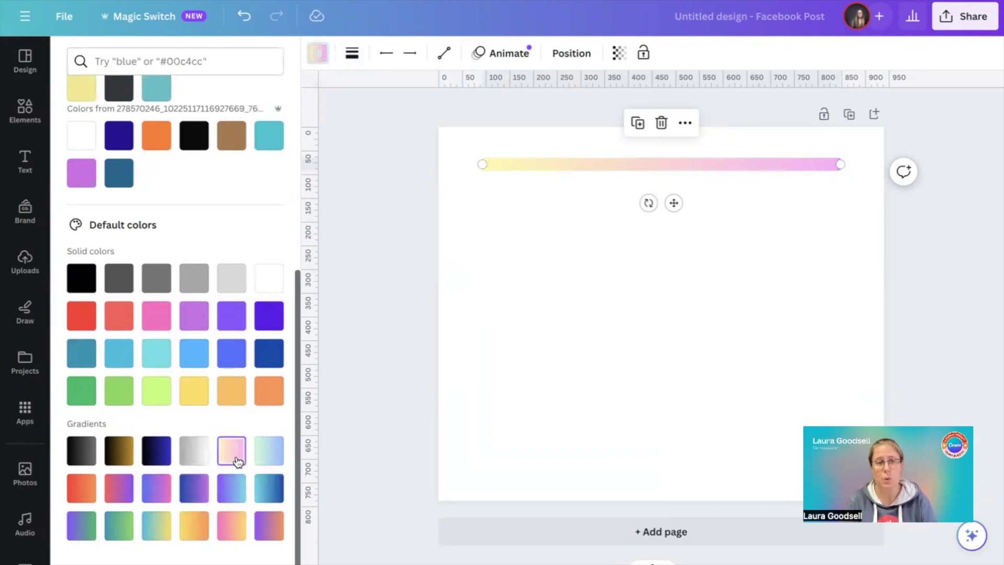
click(232, 489)
scroll(193, 424, up, 2)
scroll(190, 421, up, 4)
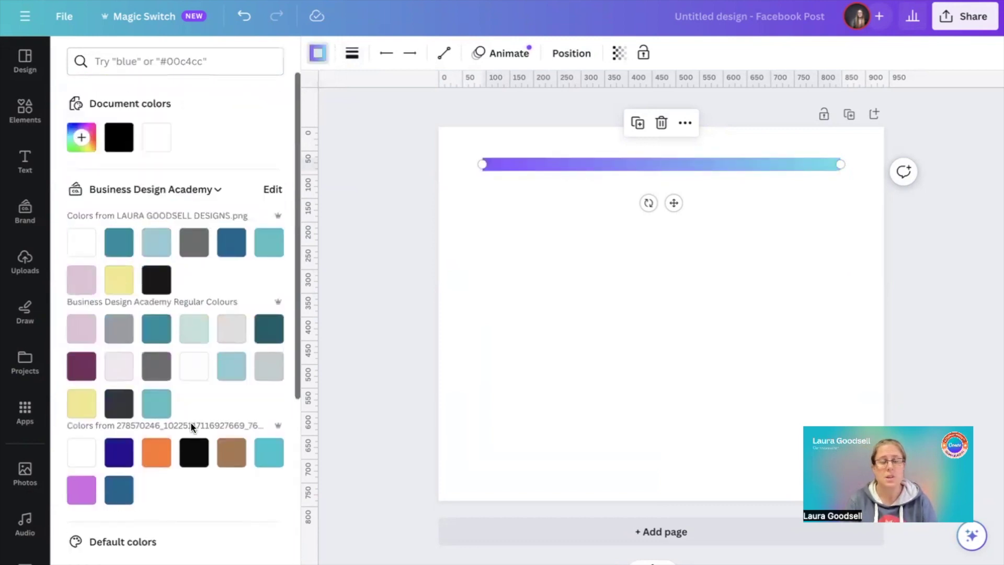
click(82, 138)
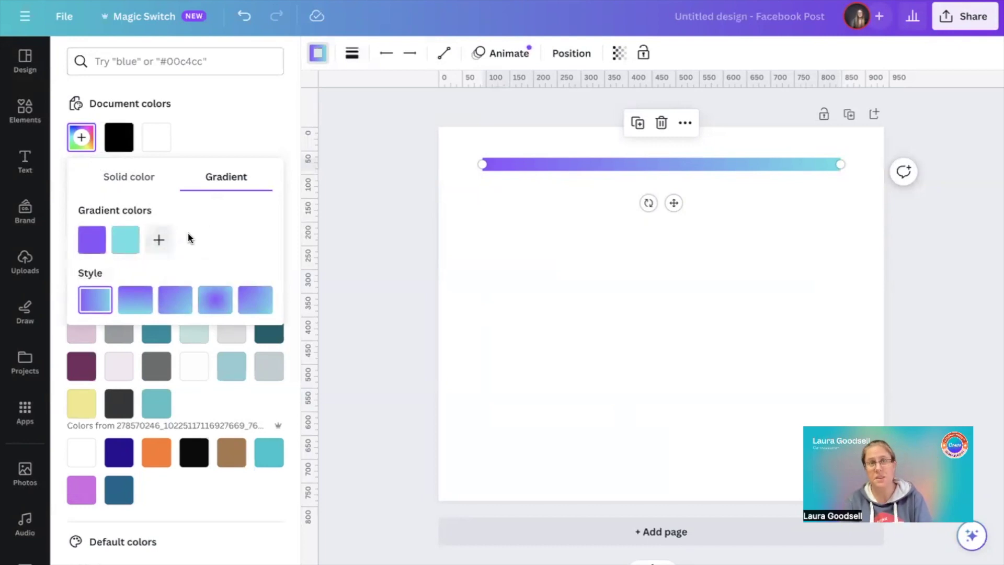
Step: Try the other gradient styles on the line and return to the left-to-right linear style
click(128, 306)
click(172, 306)
click(205, 305)
click(254, 304)
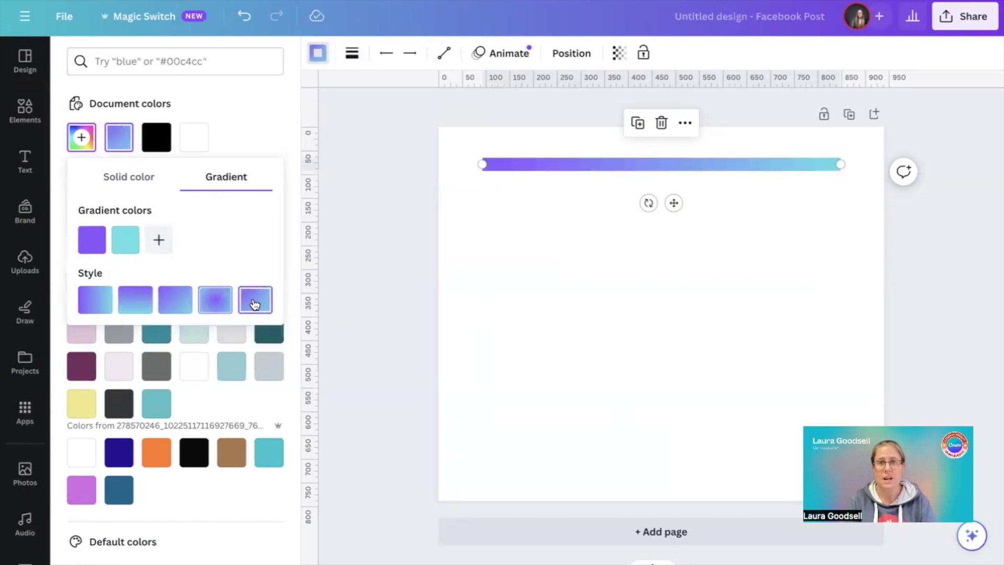
click(135, 300)
click(90, 303)
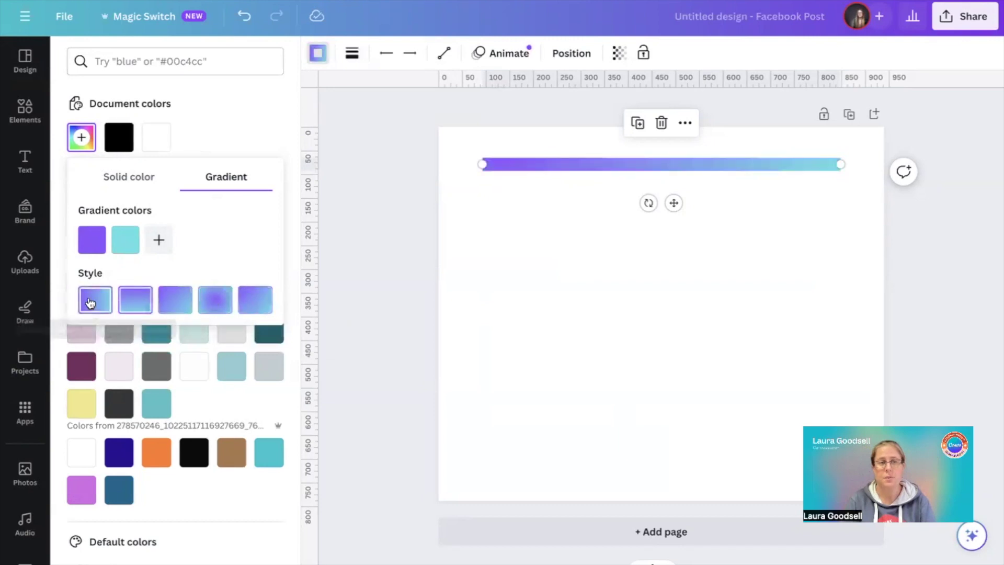
Step: Change the line's first gradient color to dark purple #280370 and its second to green #0CED29
click(88, 239)
drag(179, 304, 278, 314)
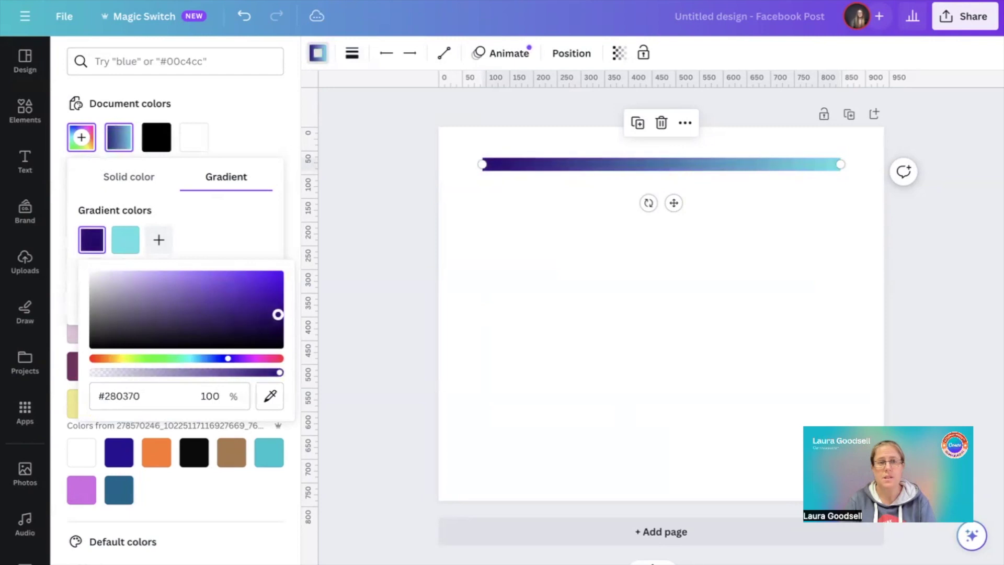
click(134, 247)
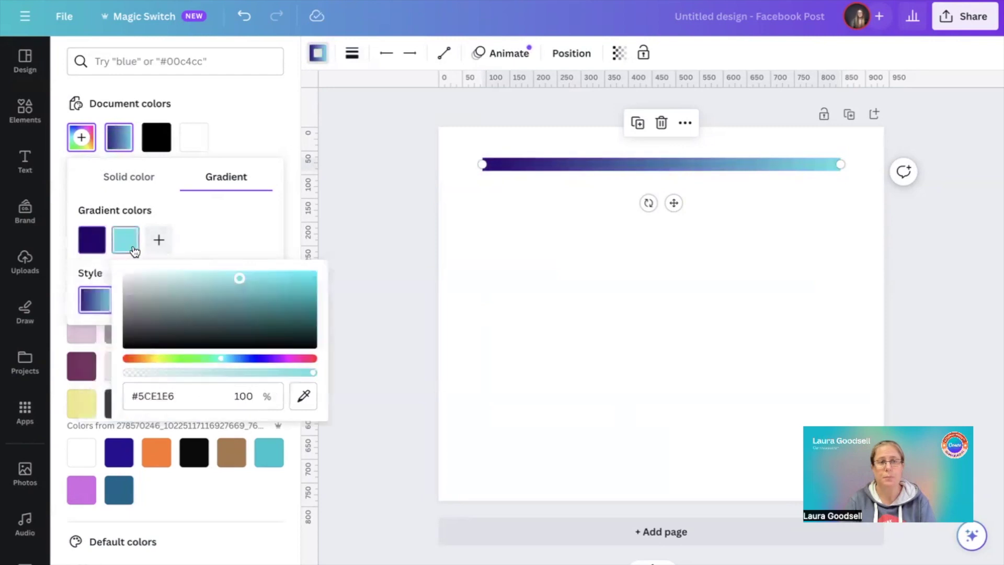
click(193, 360)
drag(240, 280, 307, 275)
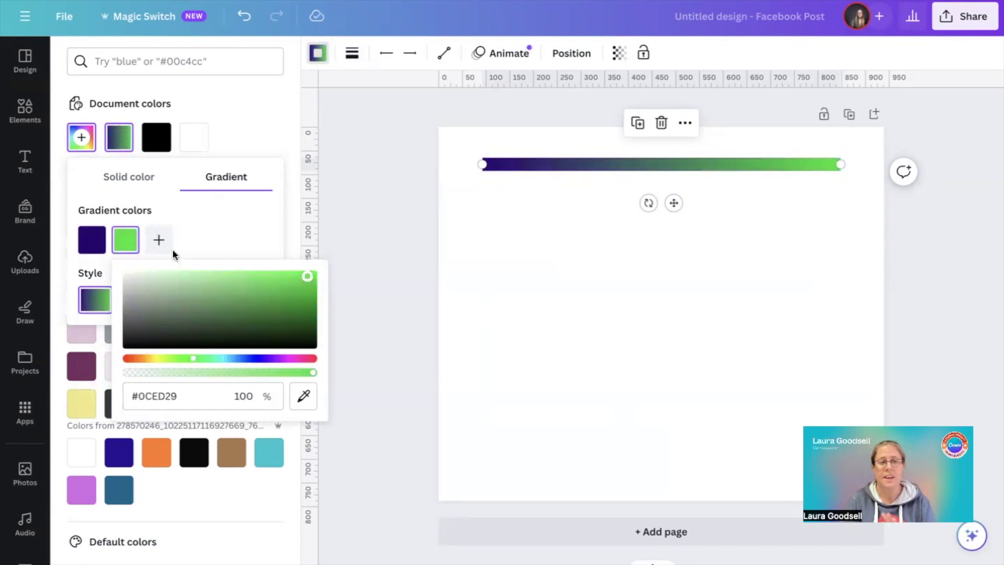
Step: Add a third color, light blue #30AFED, to the line's gradient and close the color settings
click(158, 240)
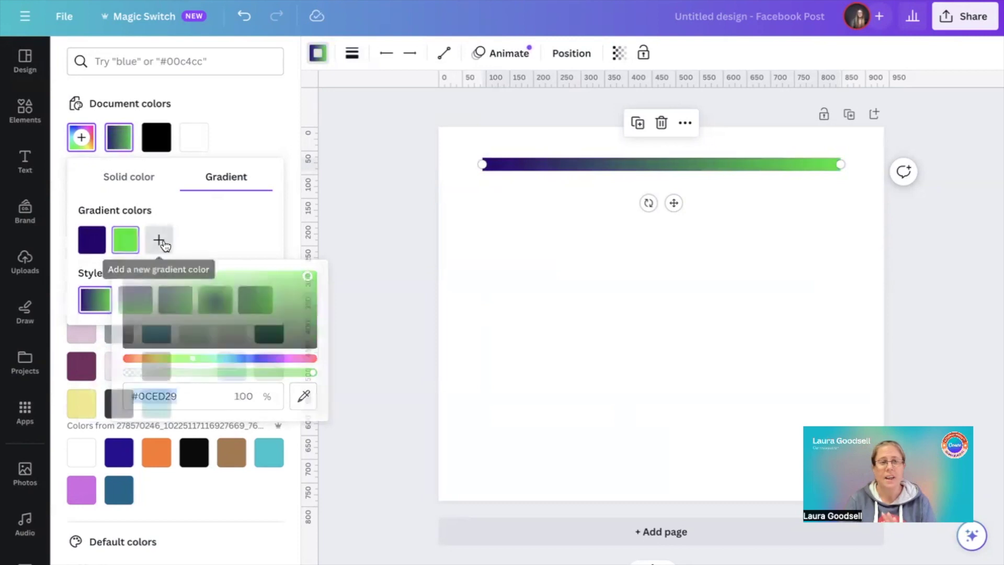
click(264, 359)
drag(337, 275, 311, 277)
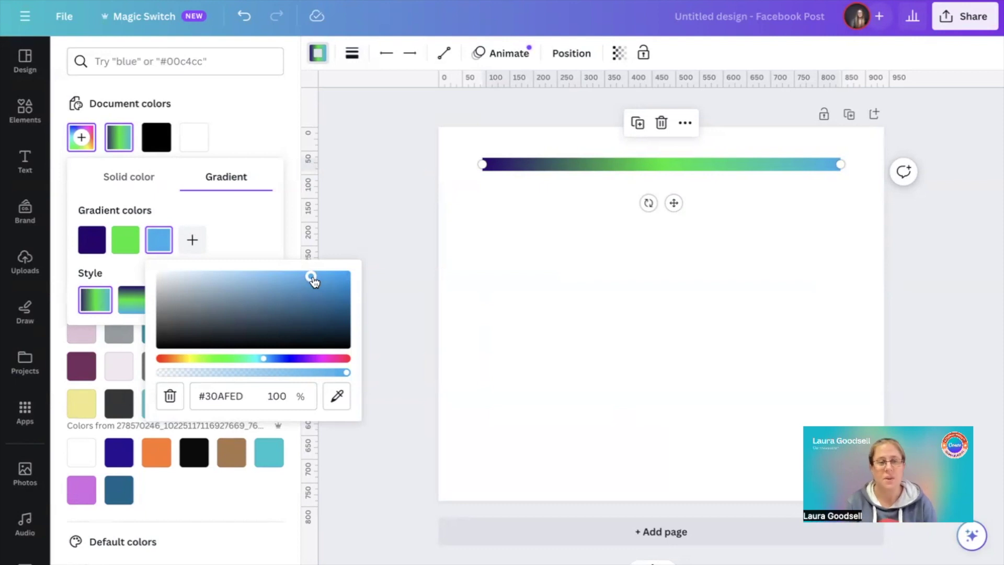
click(371, 213)
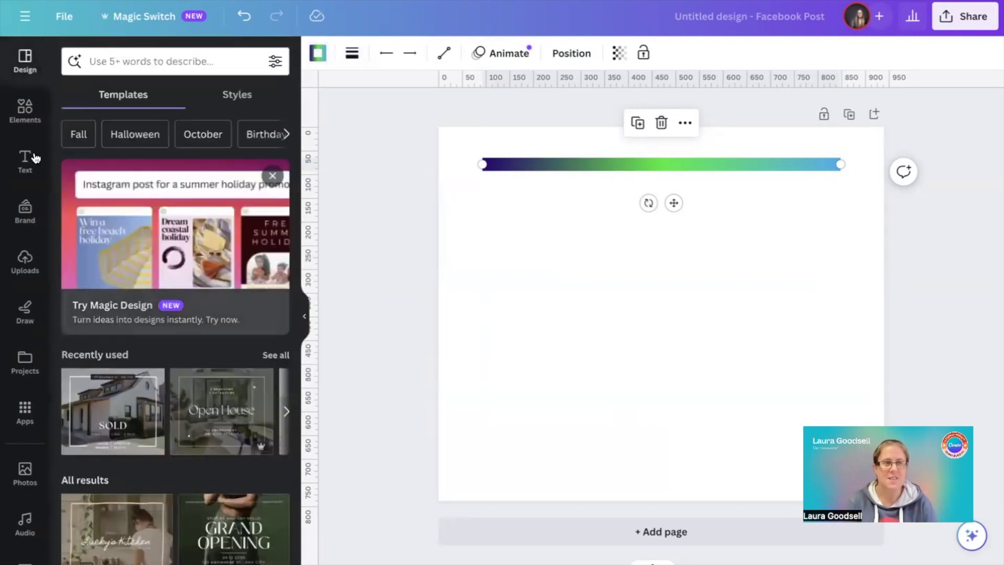
Step: Search the elements for "frames" and browse the full set of frames down to the plain square one
click(38, 111)
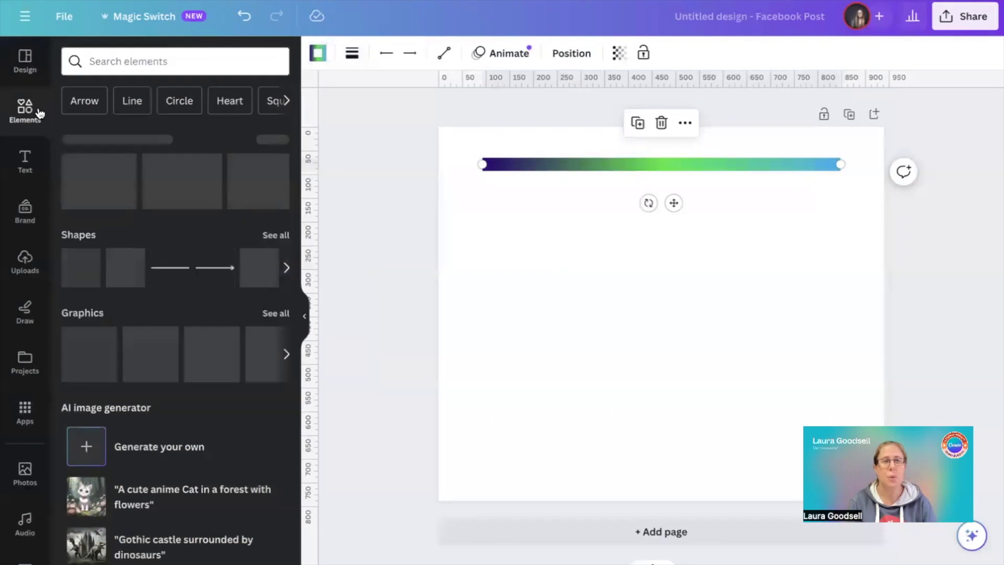
click(151, 60)
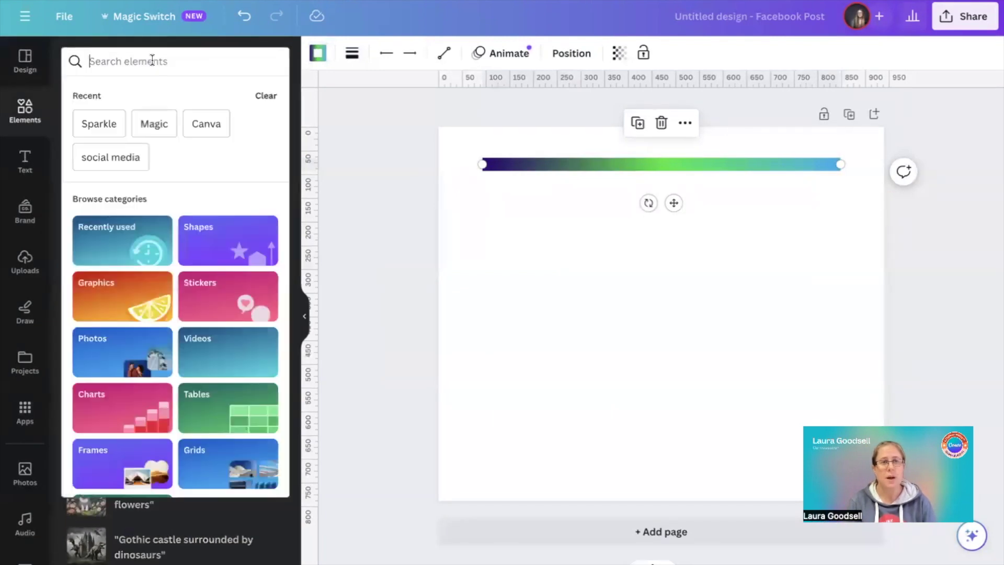
text(frames)
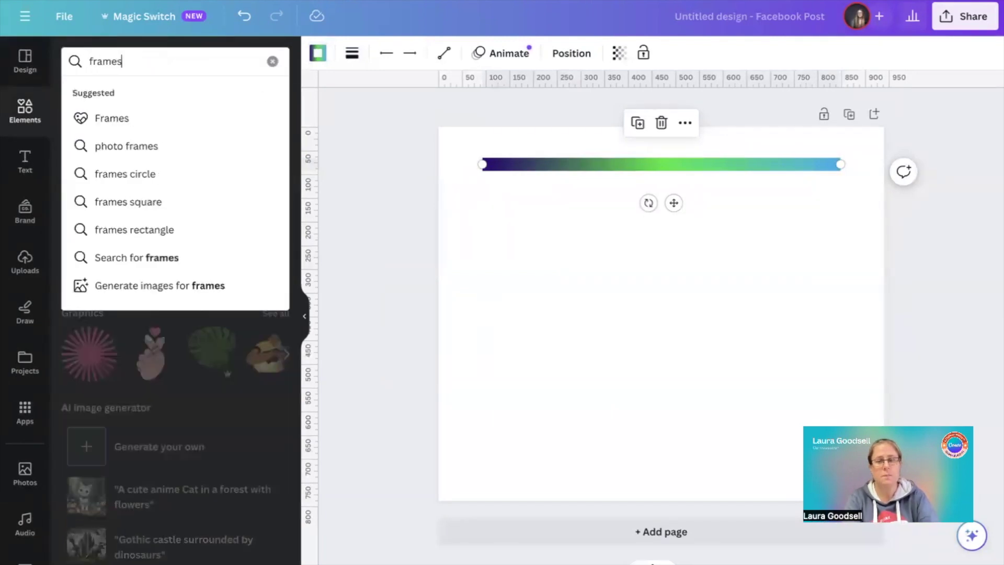
key(Return)
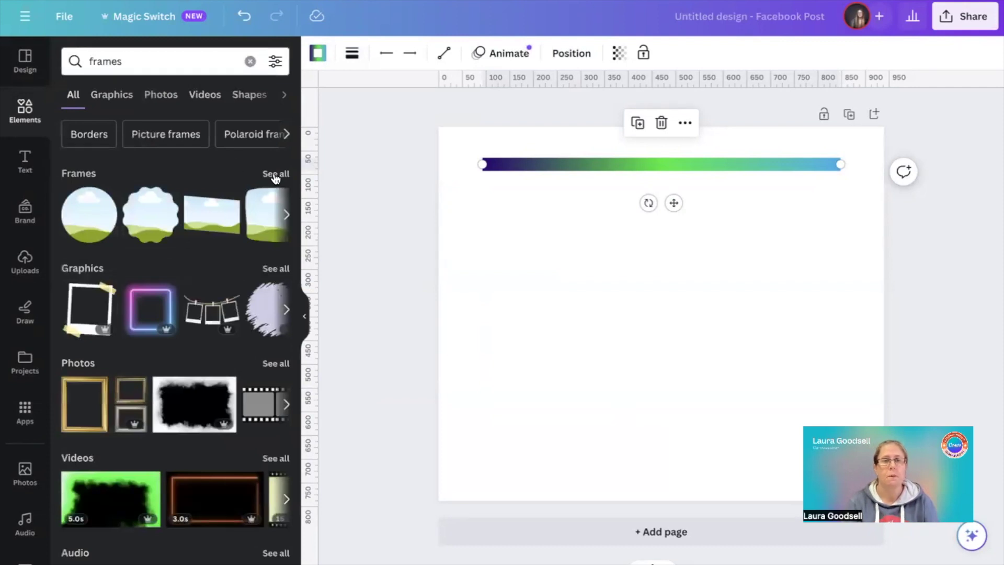
click(274, 175)
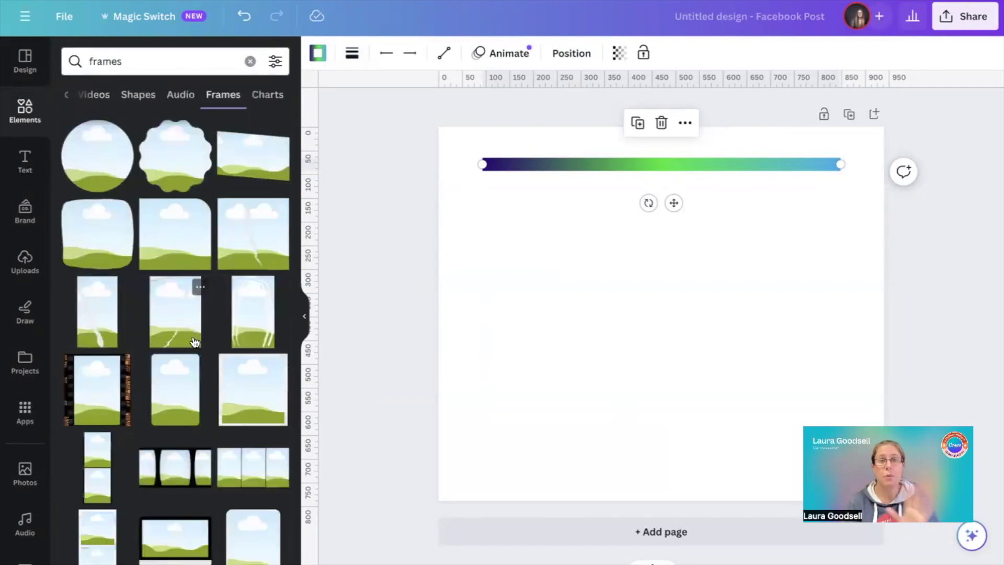
scroll(194, 341, down, 10)
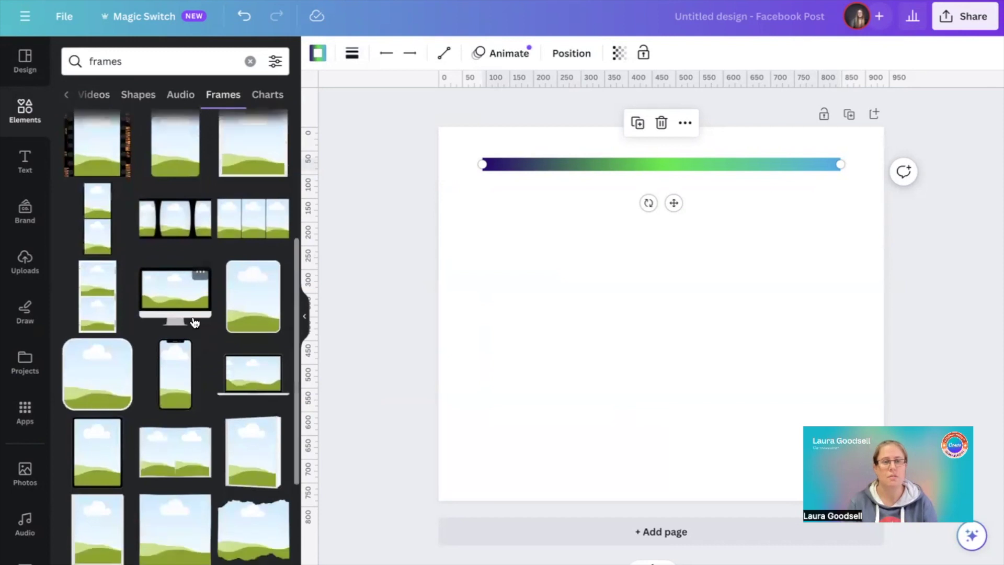
scroll(193, 312, down, 6)
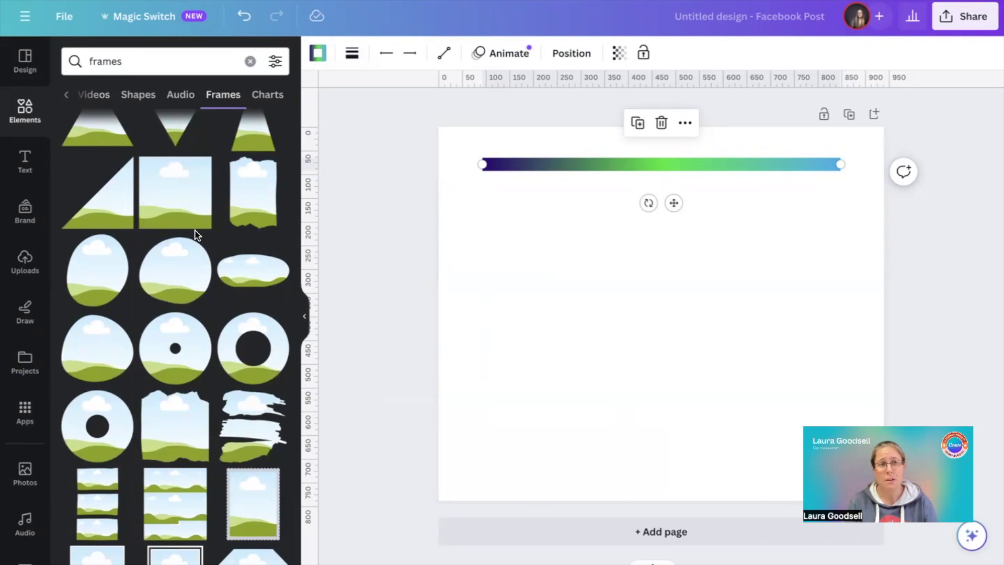
Step: Add the plain square frame to the page, enlarge it and center it beneath the gradient line
click(174, 192)
drag(565, 217, 516, 171)
drag(758, 410, 778, 431)
drag(648, 360, 660, 365)
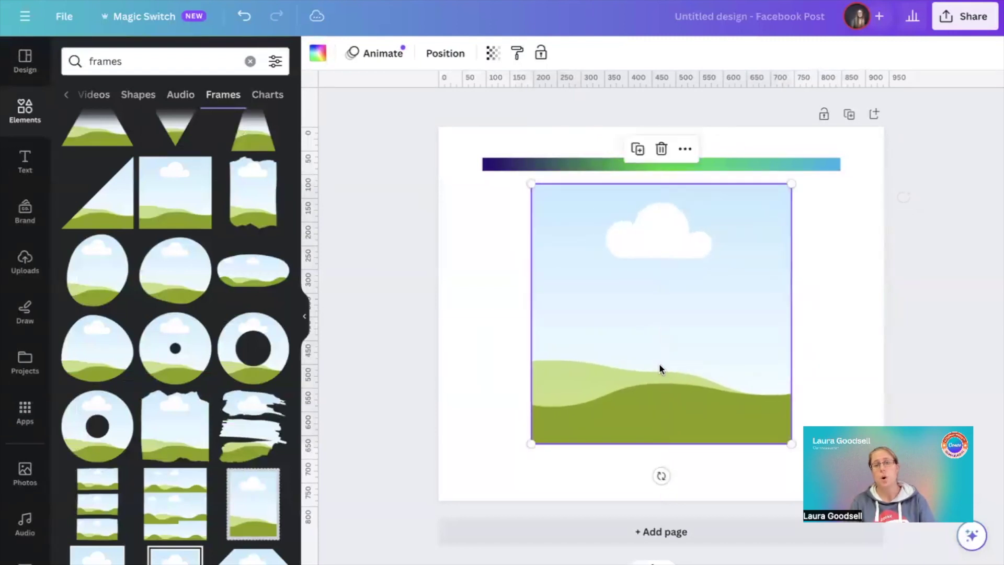
Step: Fill the square frame with the default blue-to-yellow gradient after trying the blue-to-pink one
click(320, 56)
scroll(183, 288, down, 6)
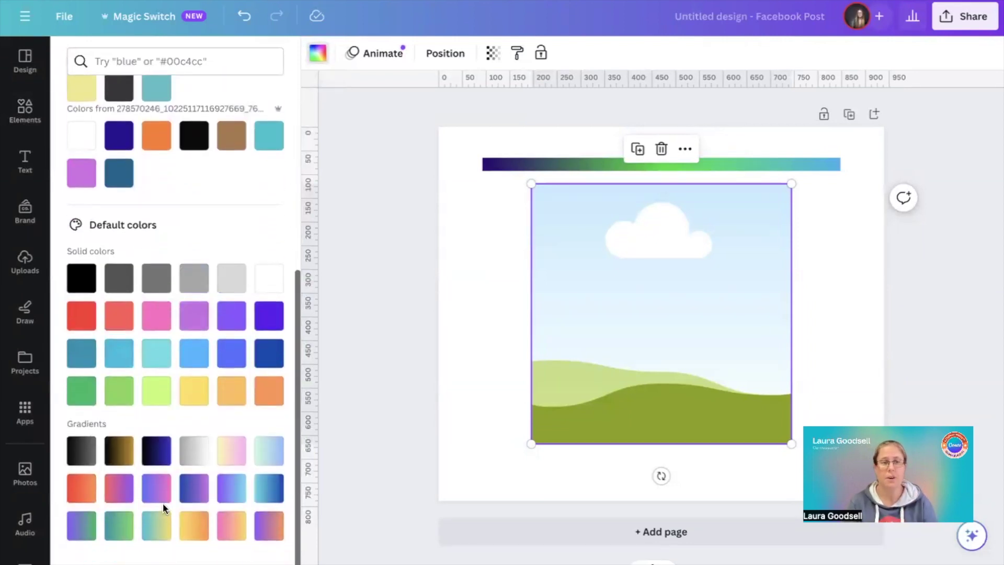
click(157, 488)
click(163, 525)
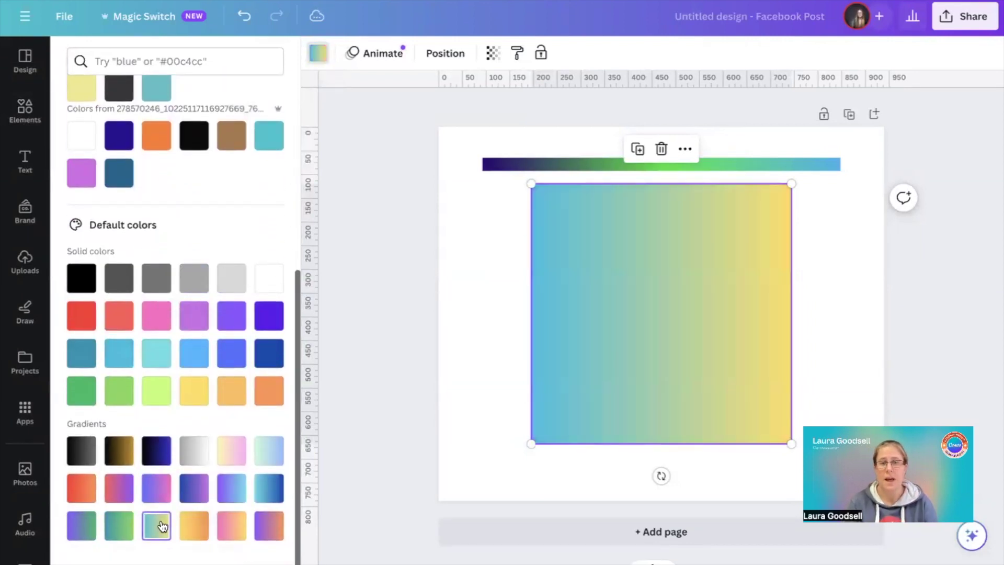
Step: Try the other gradient styles on the square frame, finishing with the one that radiates from its upper-left corner
scroll(197, 352, up, 6)
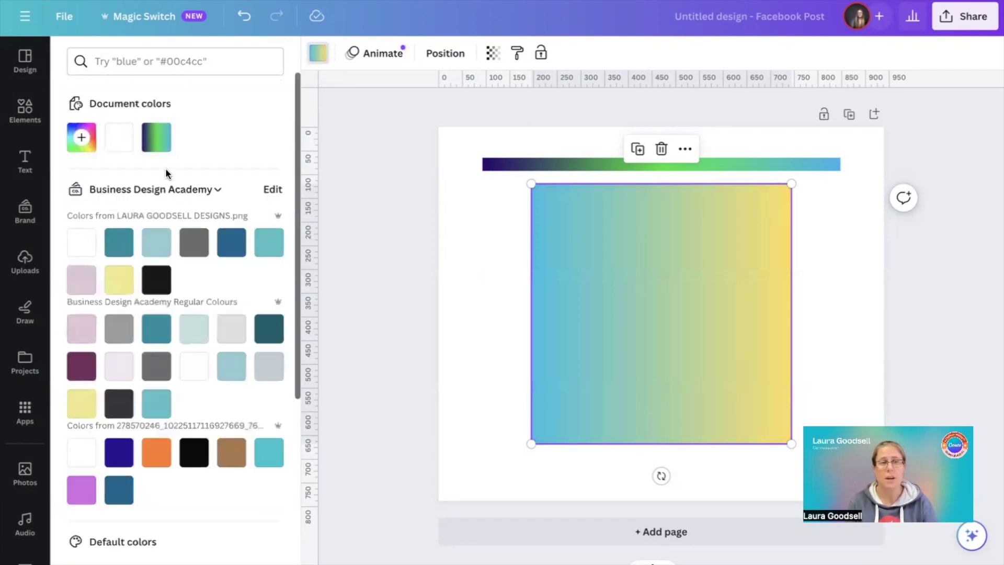
click(81, 138)
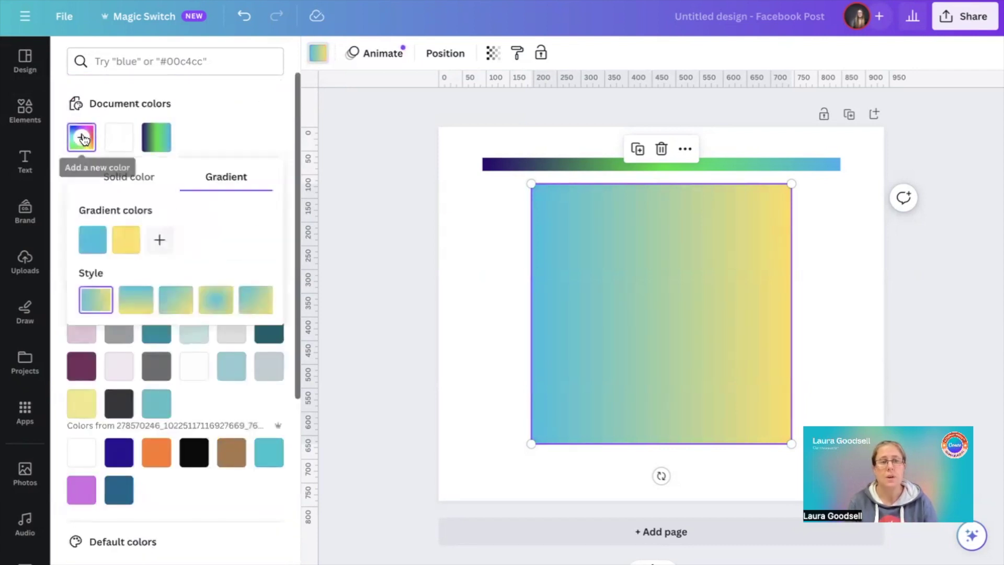
click(133, 302)
click(171, 305)
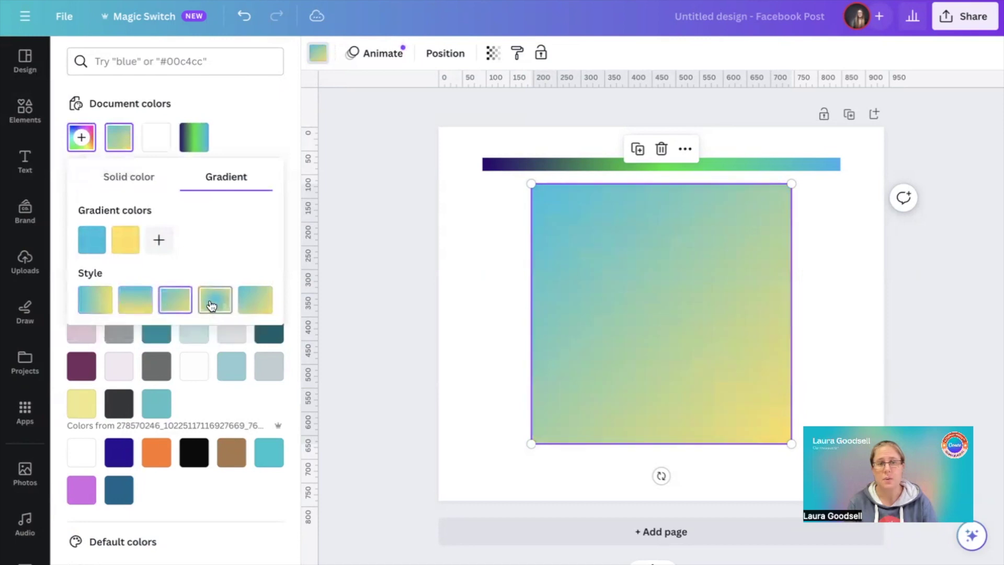
click(210, 302)
click(246, 301)
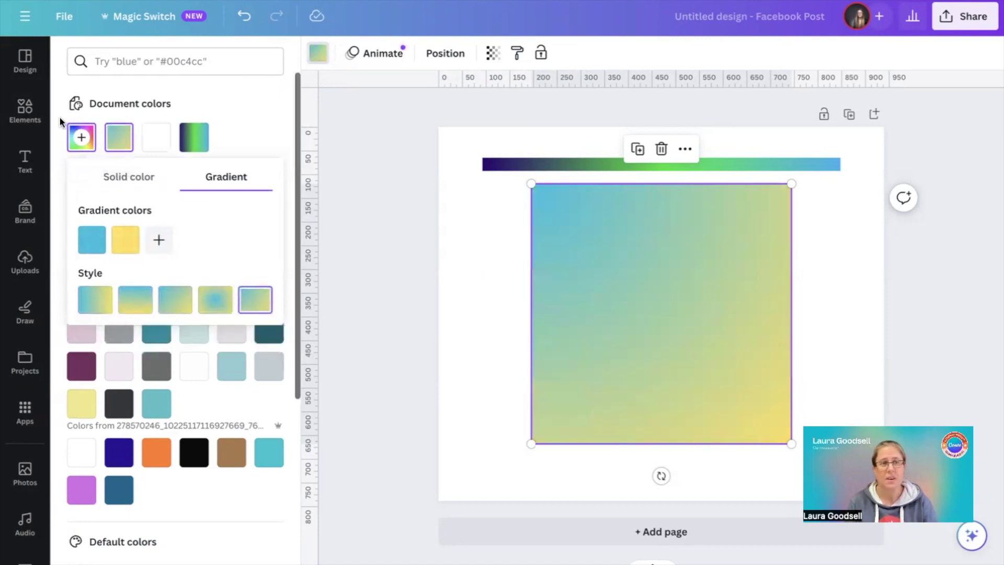
Step: Search the elements for "frames" and browse the full set of frames down to the vertical-strip design
click(23, 115)
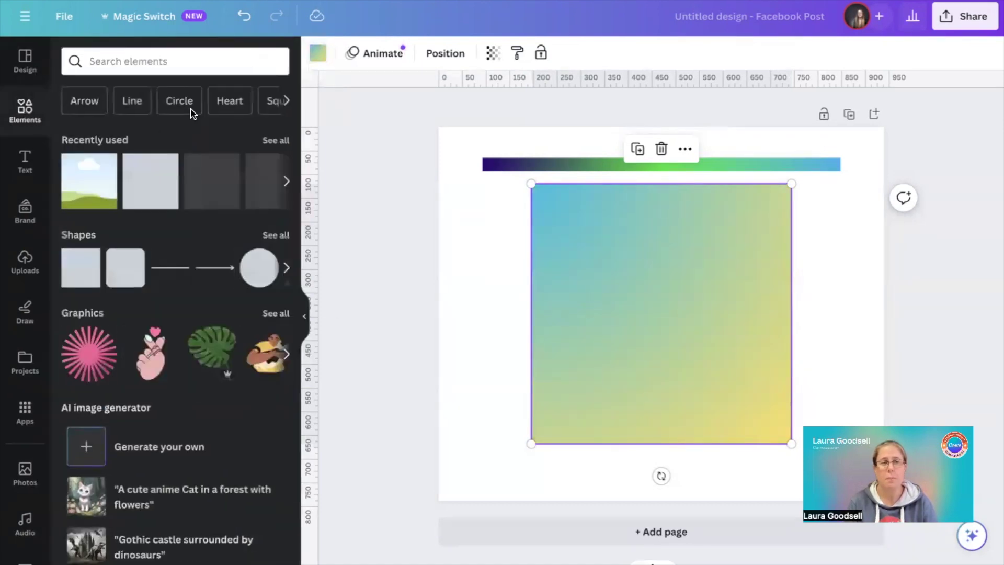
click(225, 64)
text(frames)
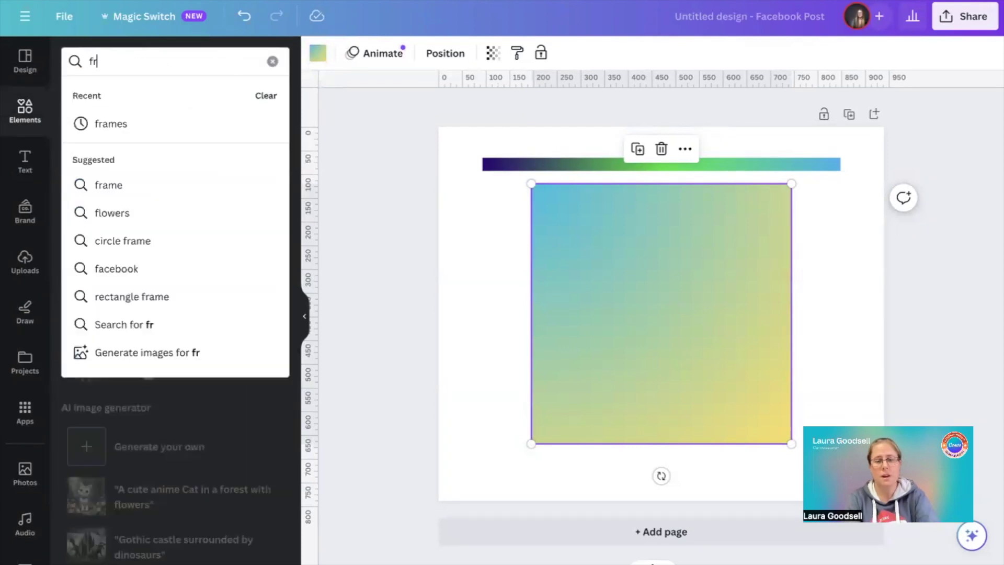
key(Return)
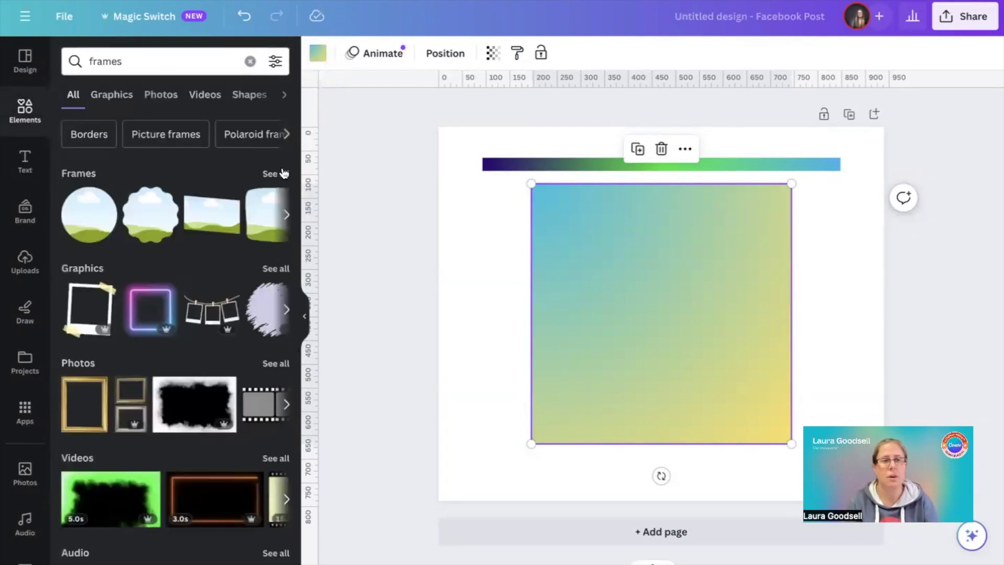
click(276, 172)
scroll(193, 226, down, 15)
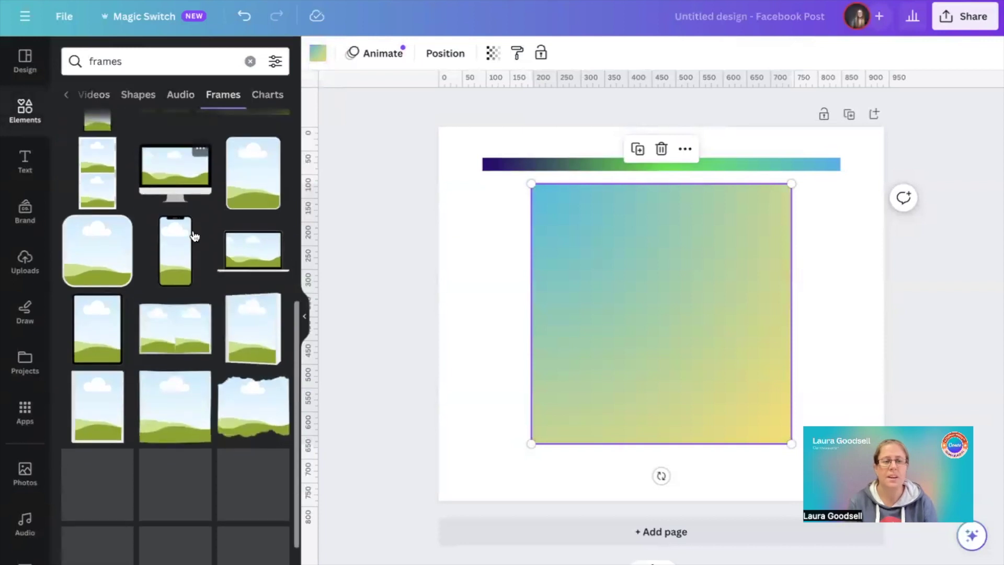
scroll(202, 193, down, 5)
scroll(208, 163, down, 5)
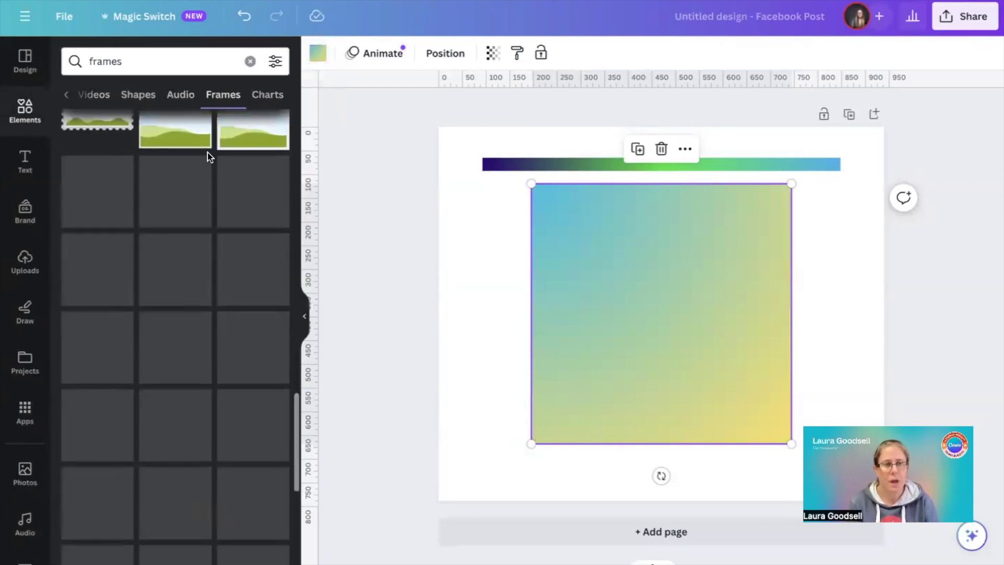
scroll(208, 158, down, 3)
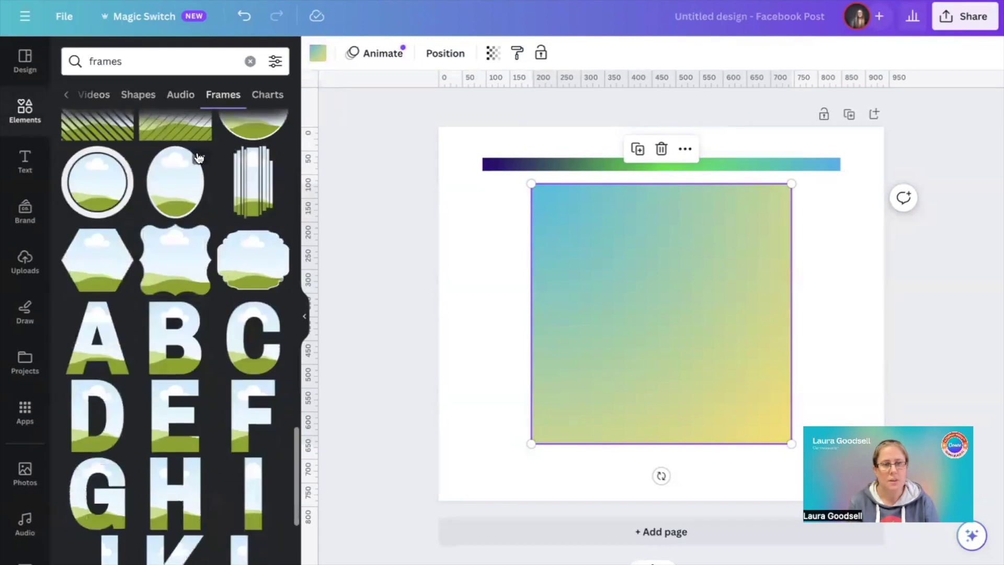
Step: Replace the square frame with the vertical-strip frame, enlarged and centered beneath the gradient line
click(250, 186)
click(543, 328)
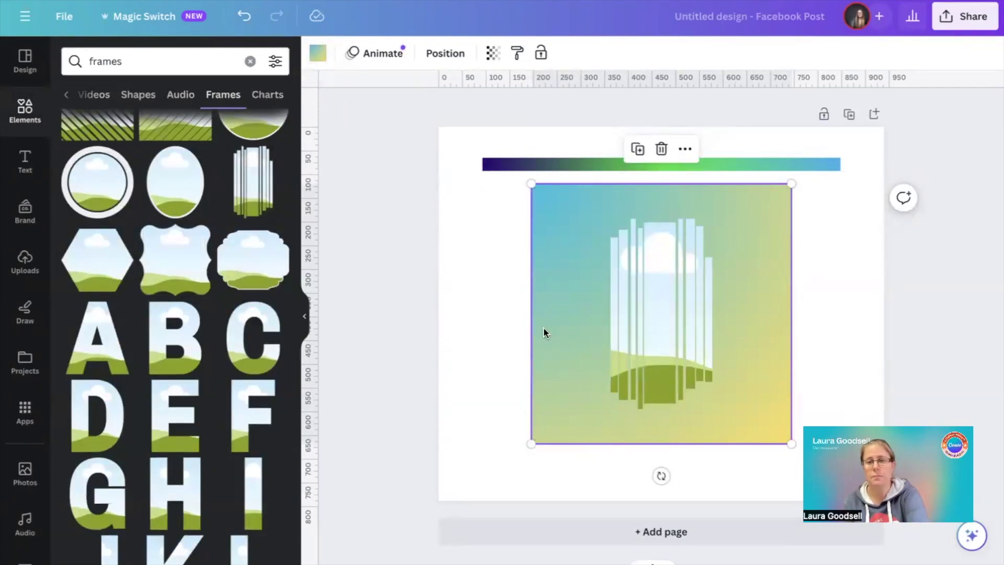
key(Delete)
click(612, 324)
drag(610, 219, 567, 216)
drag(713, 411, 746, 473)
drag(666, 338, 658, 347)
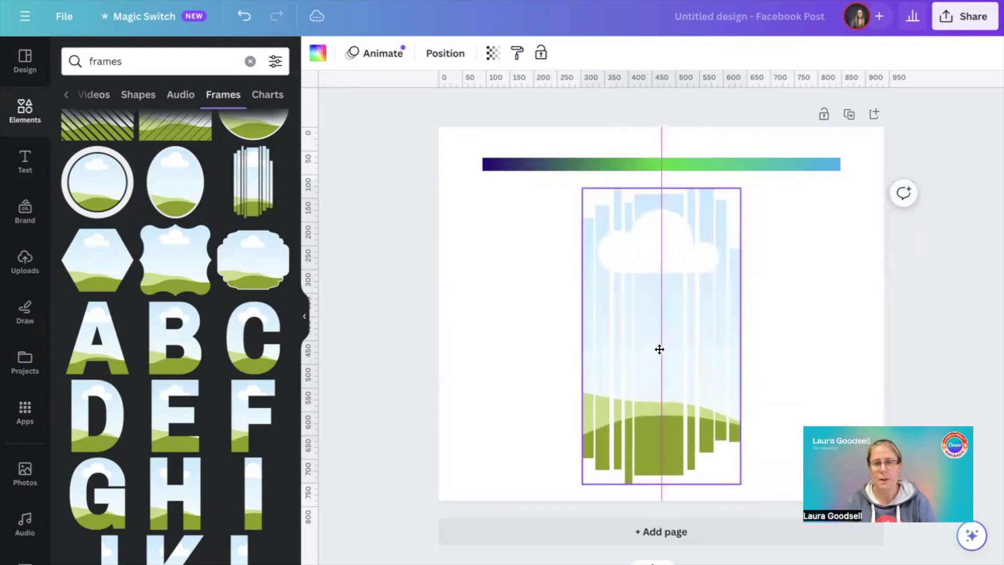
Step: Fill the vertical-strip frame with the default pink-to-yellow gradient after trying blue-to-purple and yellow-to-orange
click(316, 54)
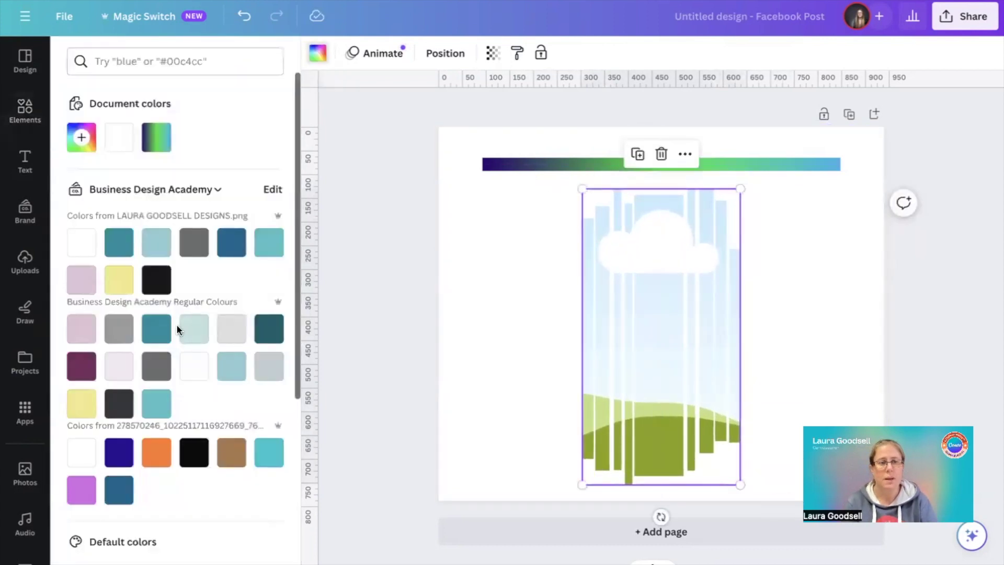
scroll(177, 324, down, 6)
click(191, 486)
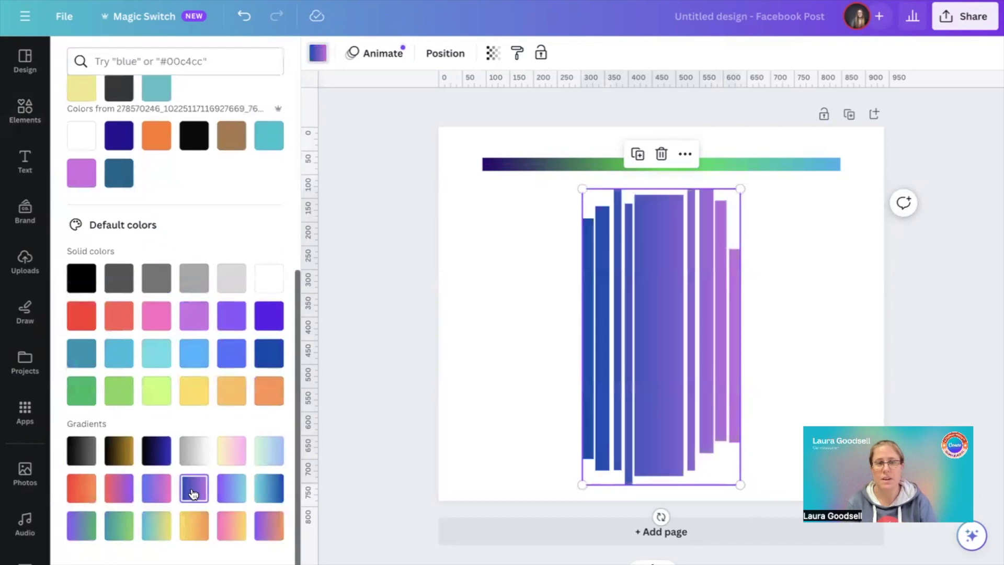
click(194, 526)
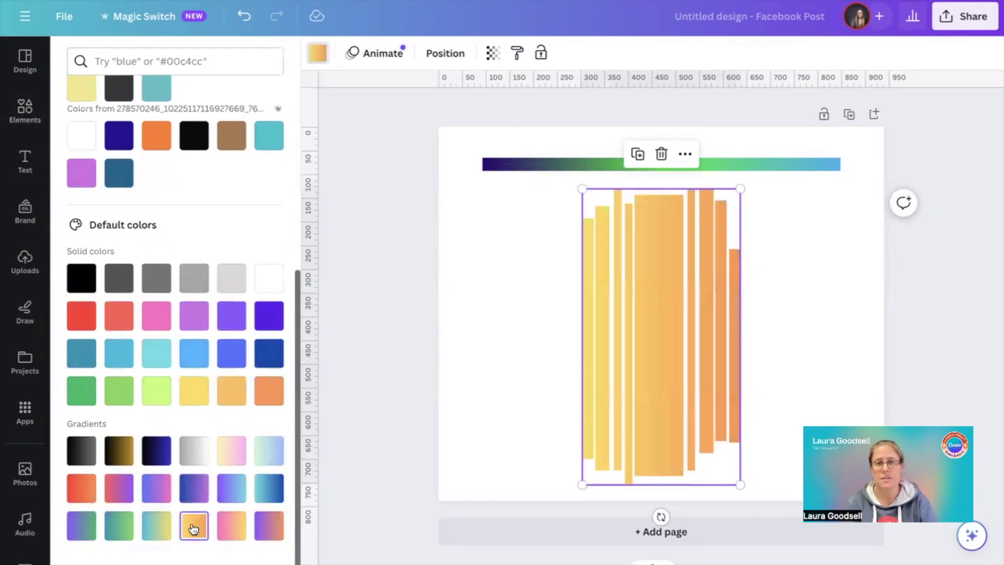
click(234, 527)
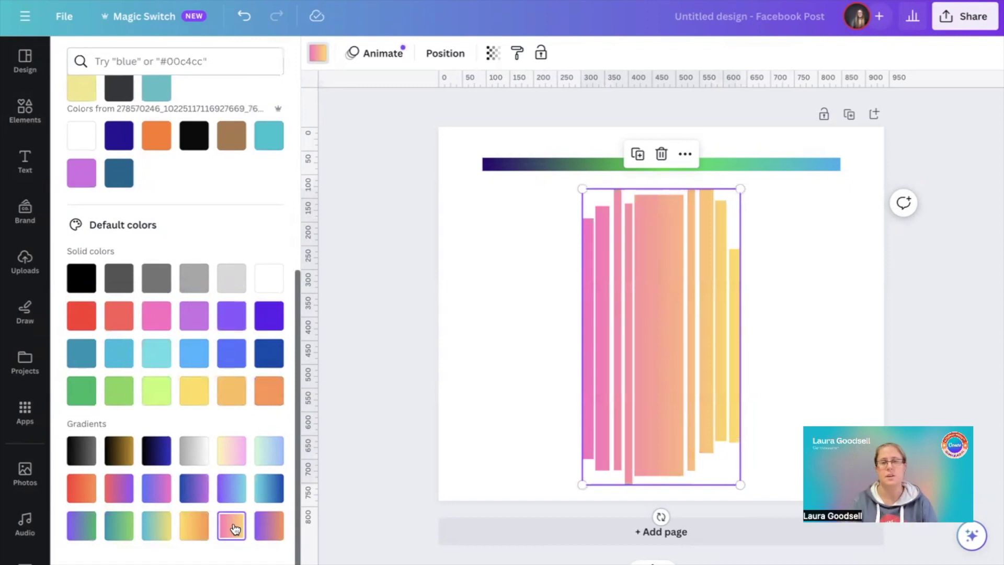
Step: Close the color settings and delete the vertical-strip frame from the page
key(Escape)
click(617, 329)
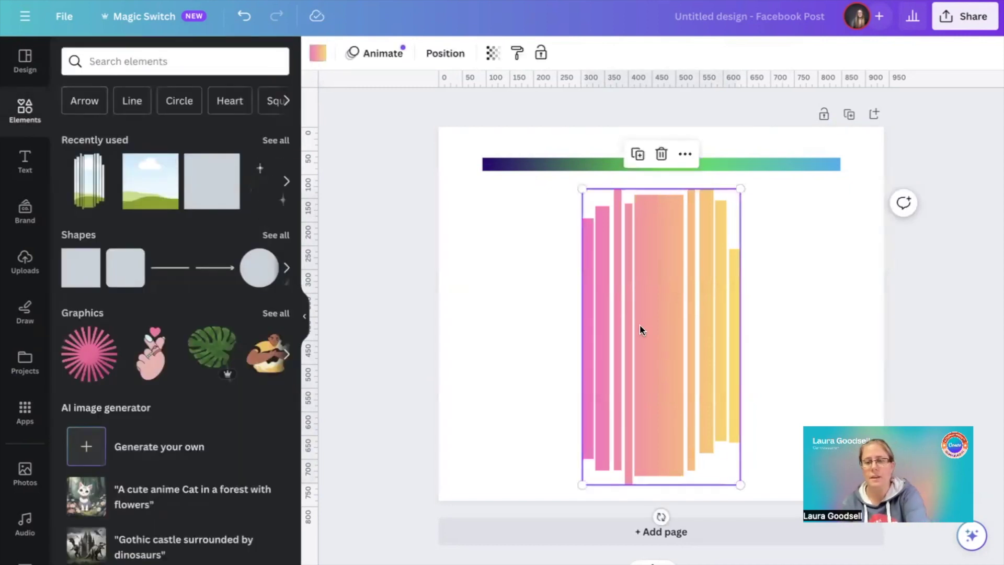
key(Delete)
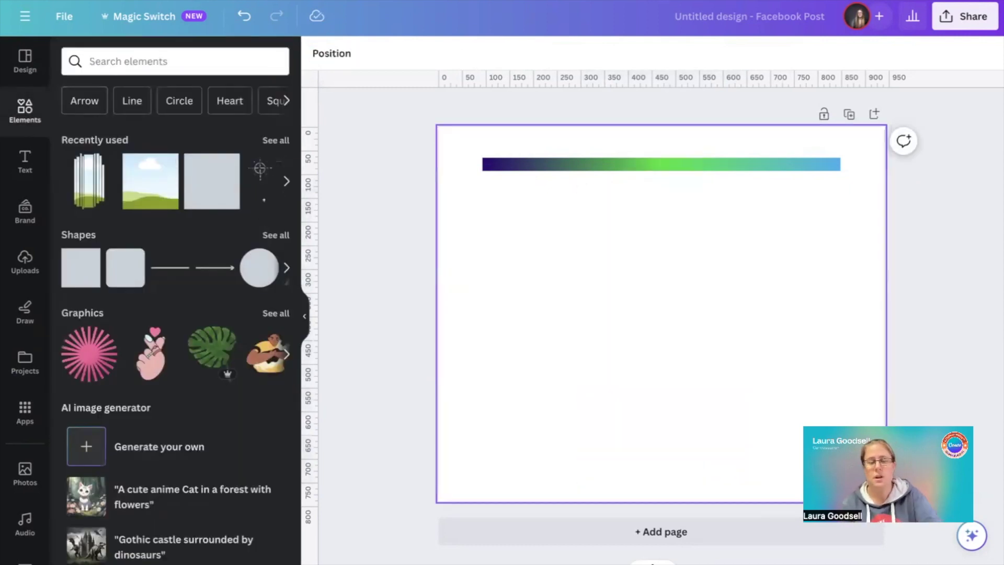
Step: Search the elements for "shapes" and show the full set of shapes
click(132, 61)
text(sha)
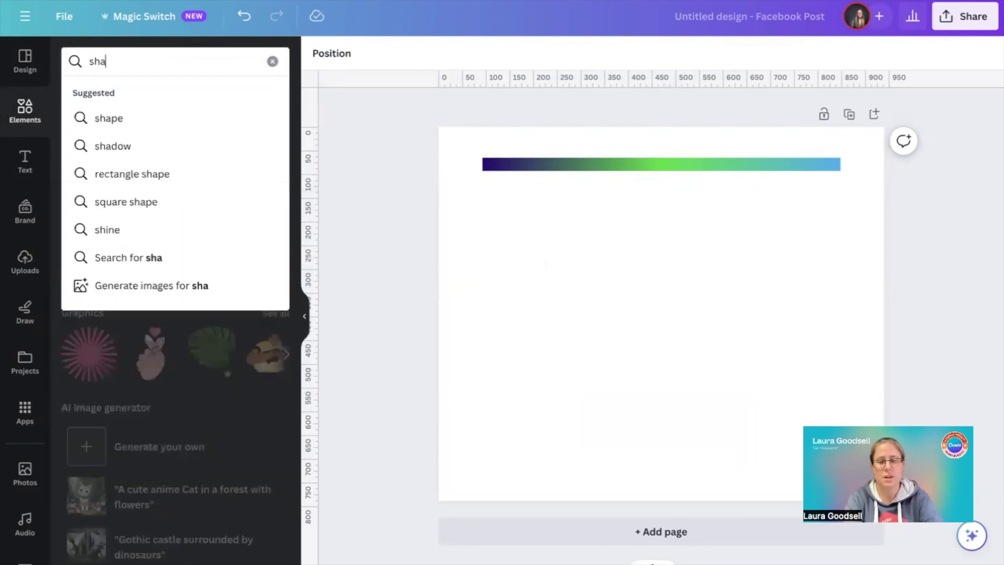
text(pes)
key(Return)
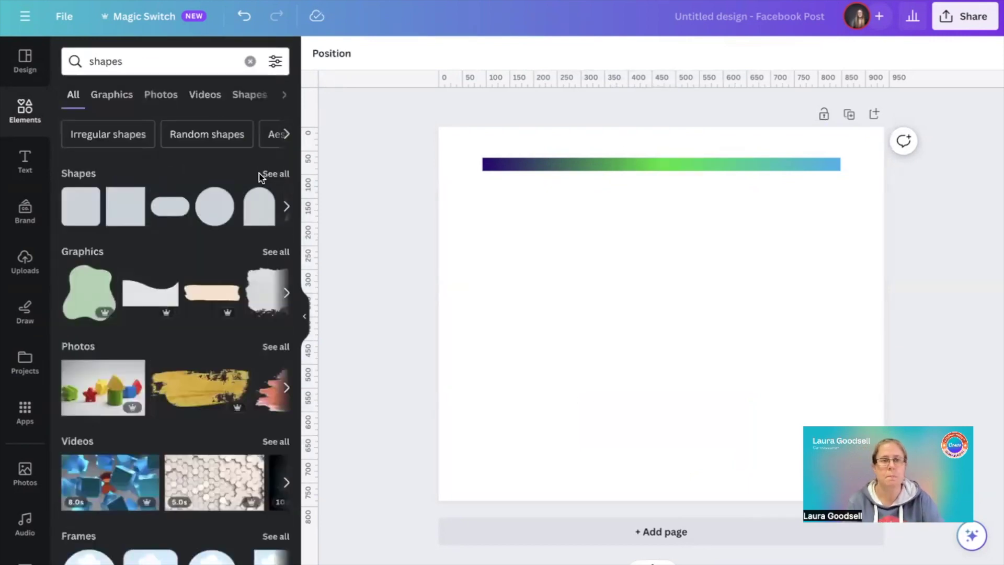
click(275, 174)
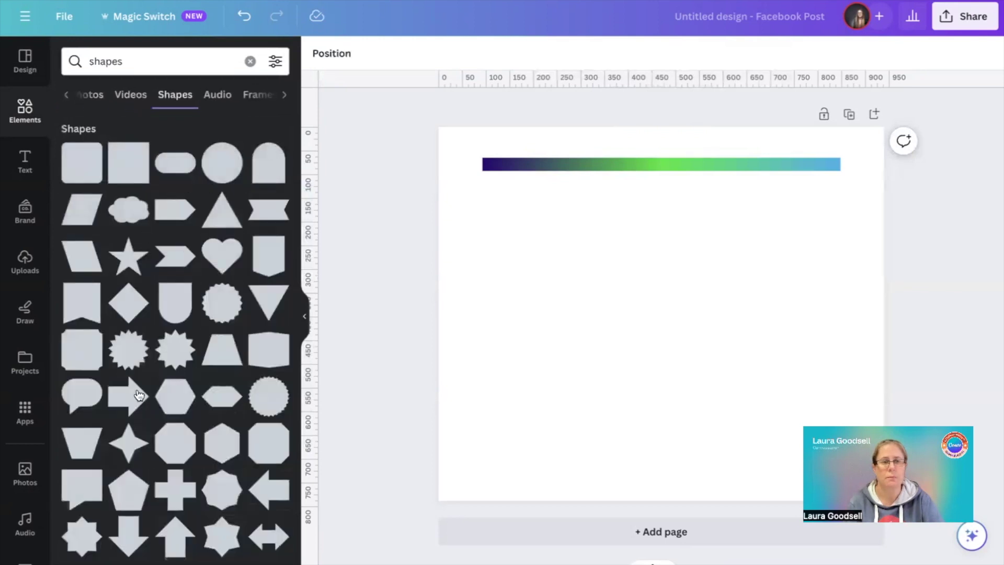
Step: Add the arch shape to the page, enlarge it and position it near the center beneath the gradient line
click(264, 172)
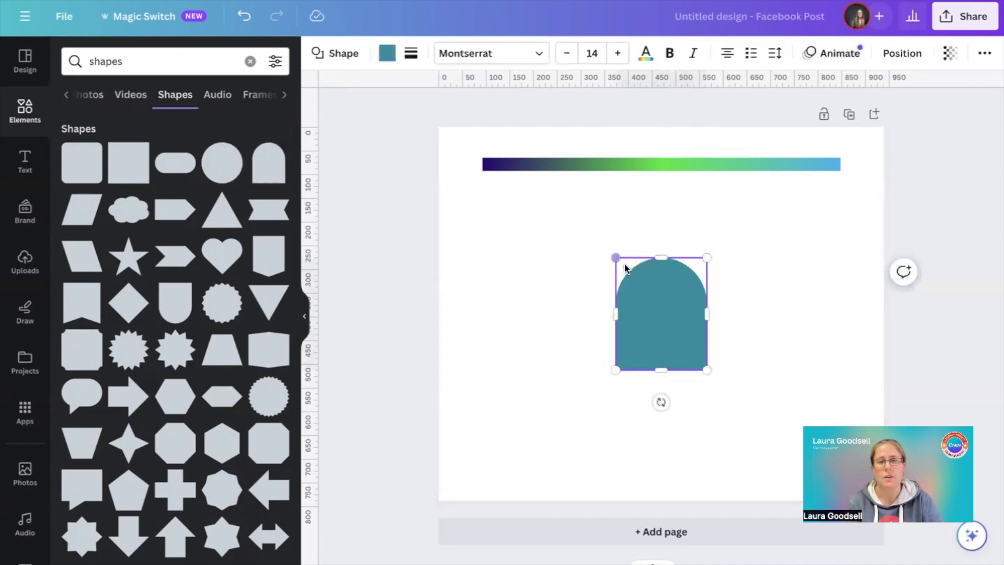
drag(616, 258, 535, 196)
drag(707, 369, 751, 470)
drag(603, 347, 627, 358)
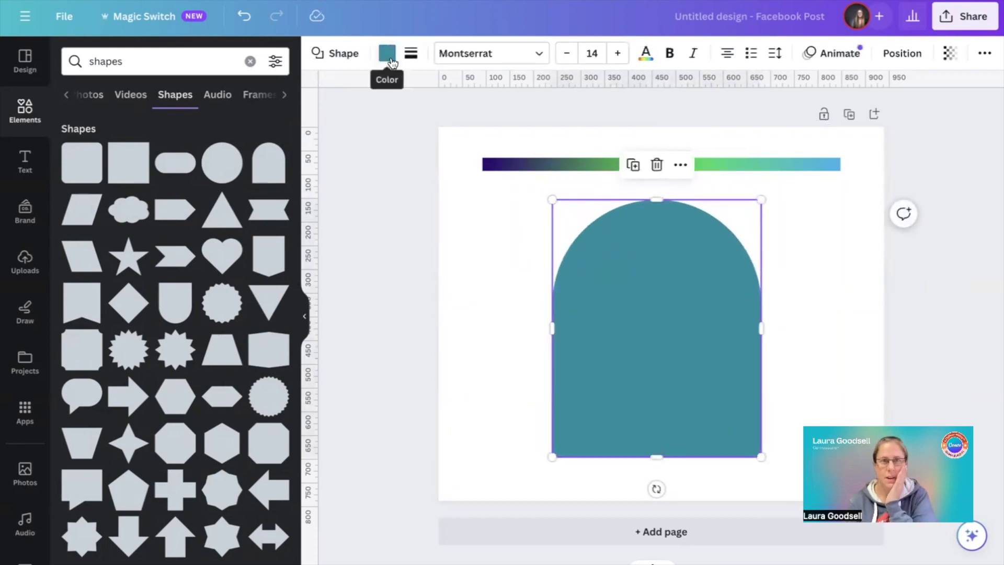
Step: Give the arch a border of weight 27 and choose the long-dash style after comparing the other line styles
click(412, 61)
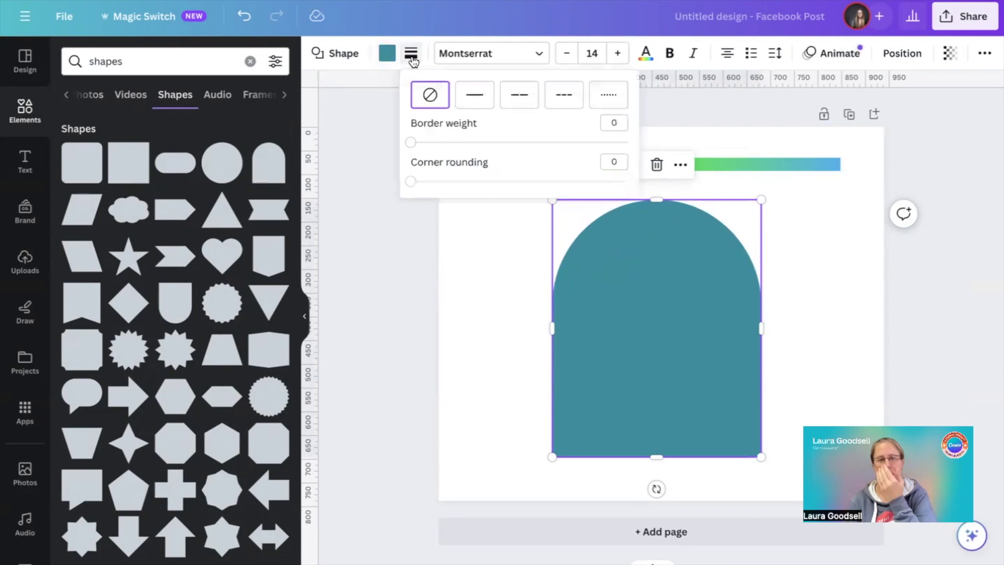
click(471, 104)
drag(420, 142, 469, 149)
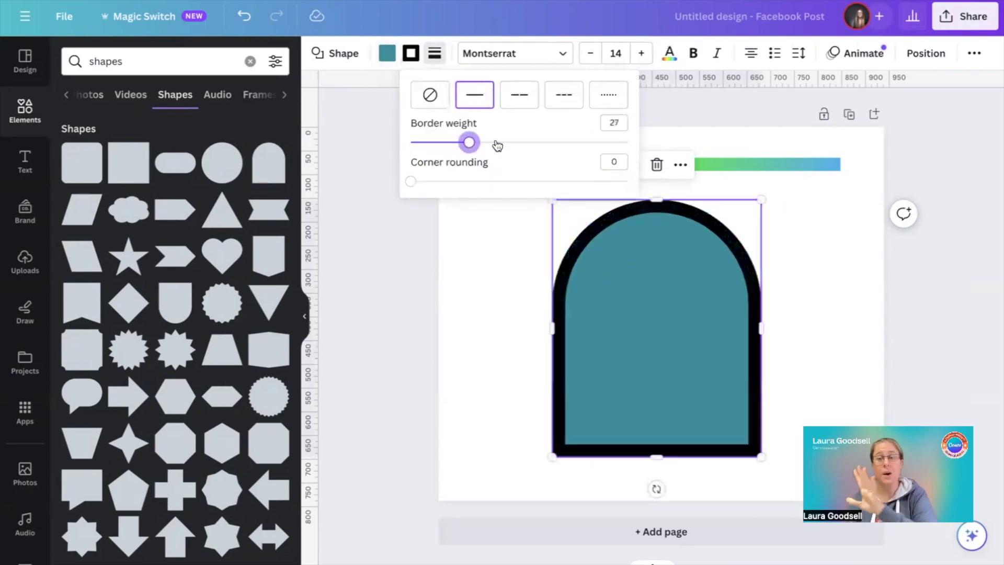
click(525, 101)
click(560, 100)
click(610, 96)
click(484, 102)
click(518, 97)
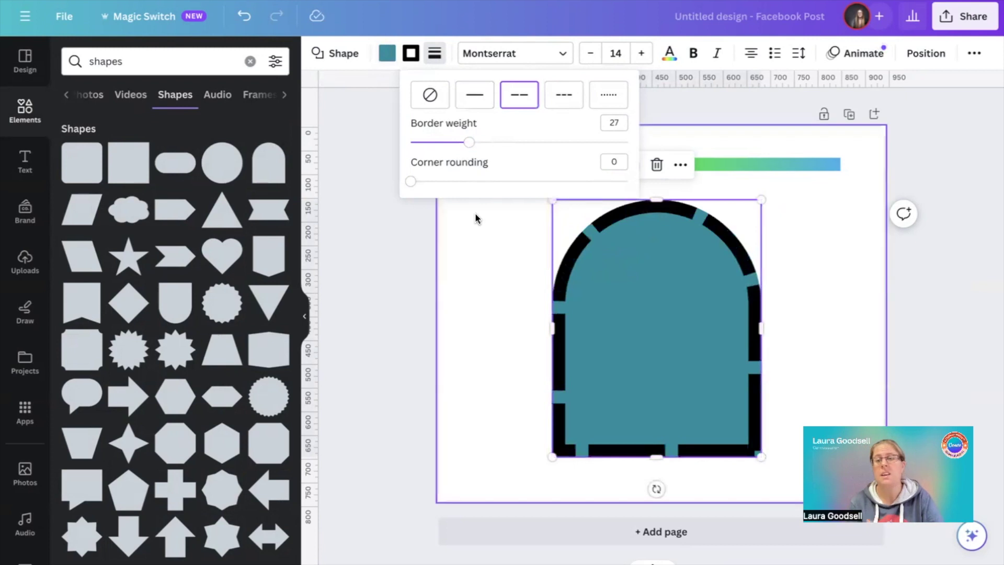
Step: Remove the arch's fill color and apply the default blue-to-purple gradient to its border after trying blue-to-yellow
click(387, 54)
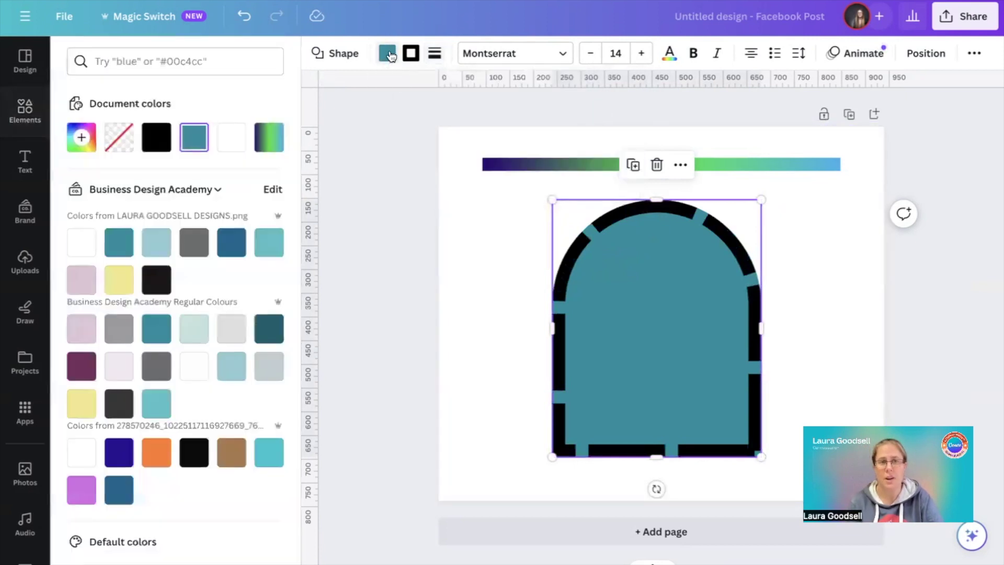
click(117, 141)
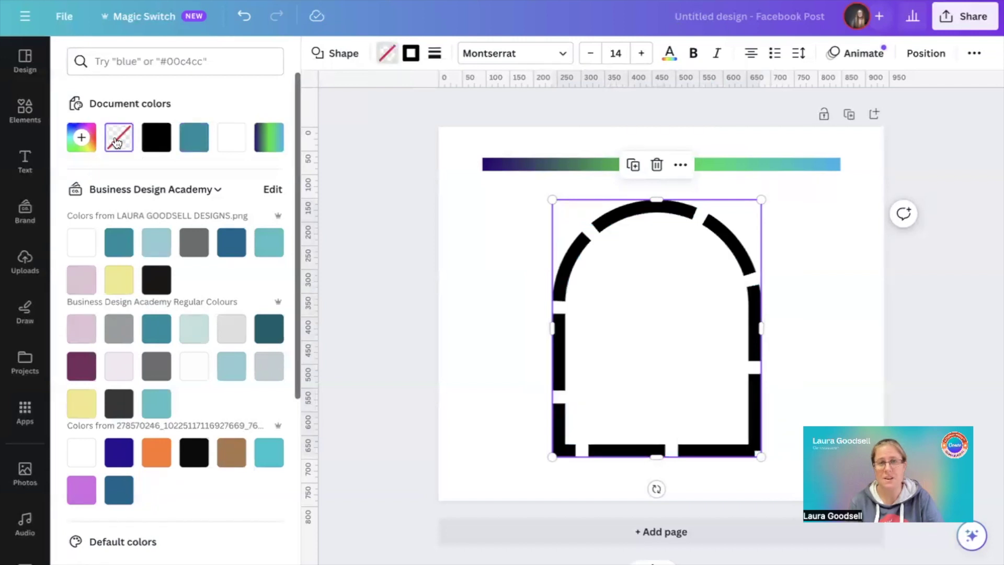
click(411, 54)
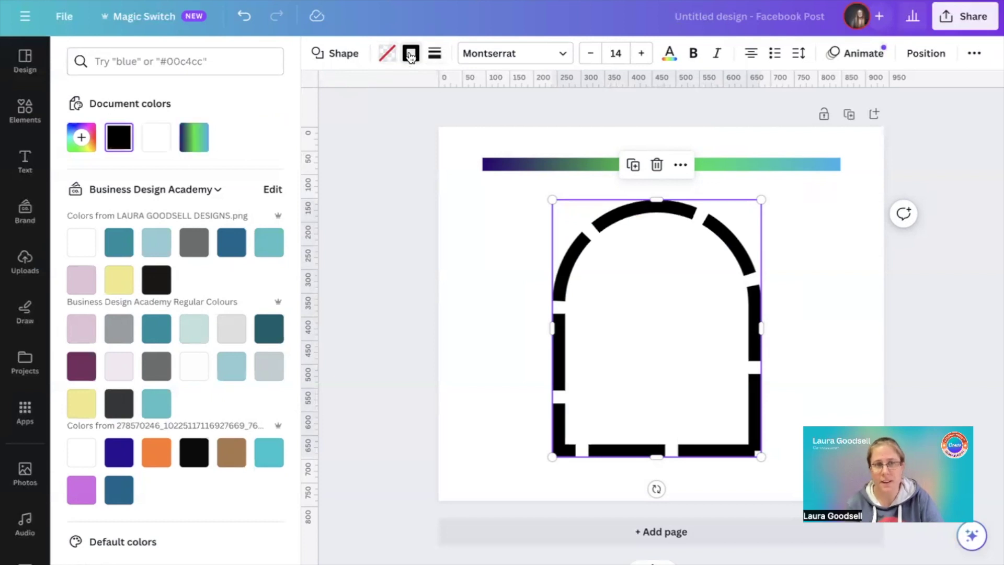
scroll(170, 256, down, 6)
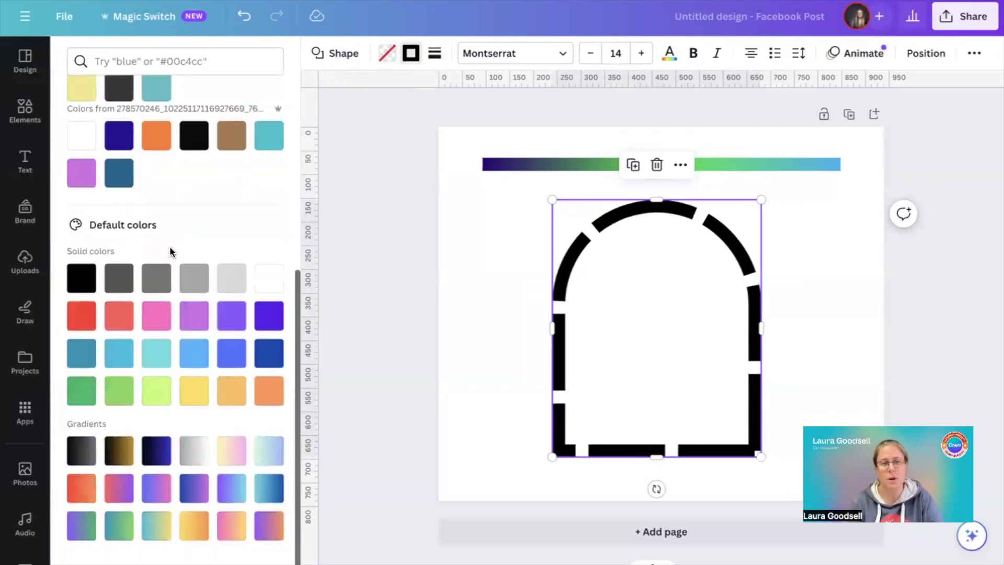
click(160, 534)
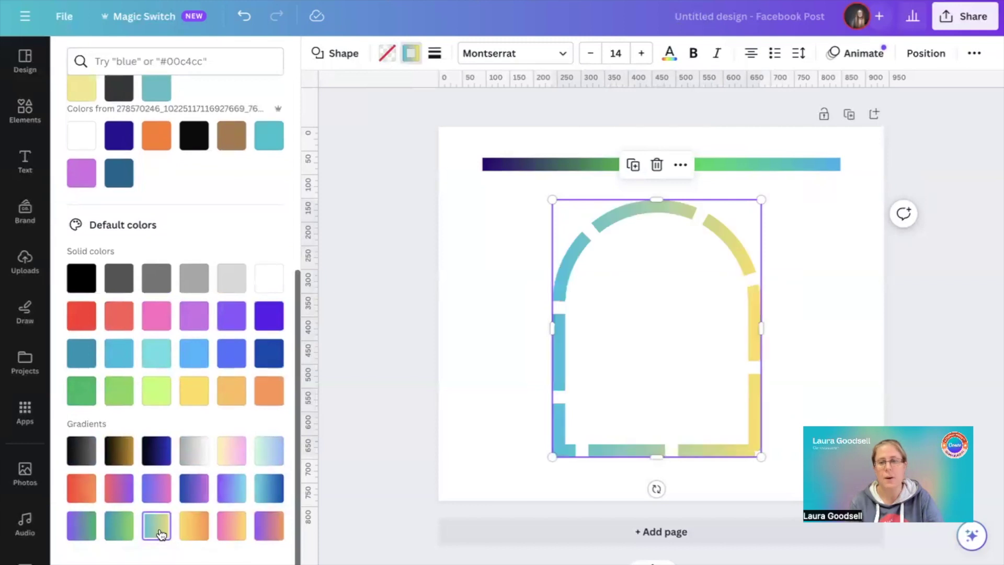
click(196, 488)
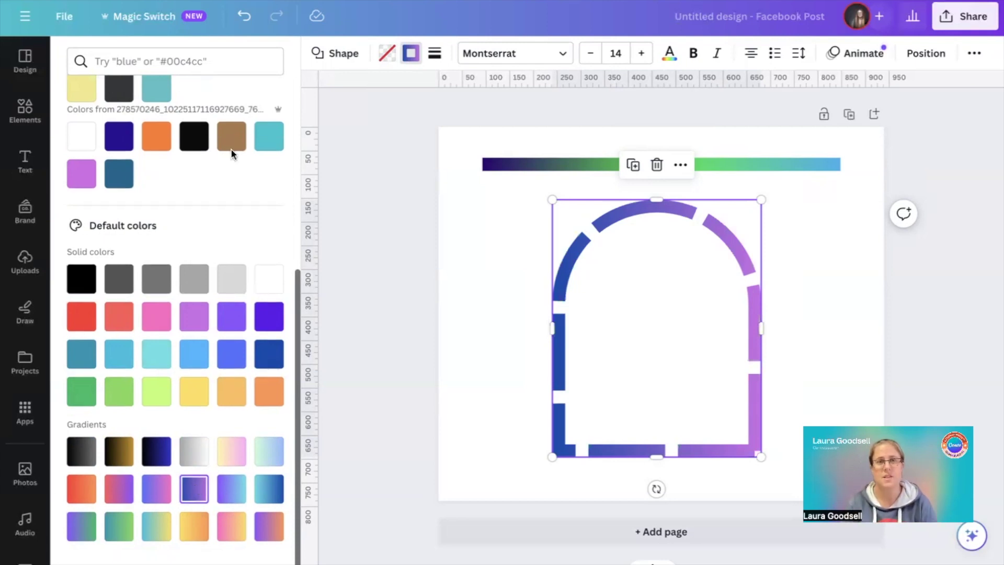
Step: Set the arch's gradient border to a solid line after trying the short-dash and dotted styles
click(434, 53)
click(497, 96)
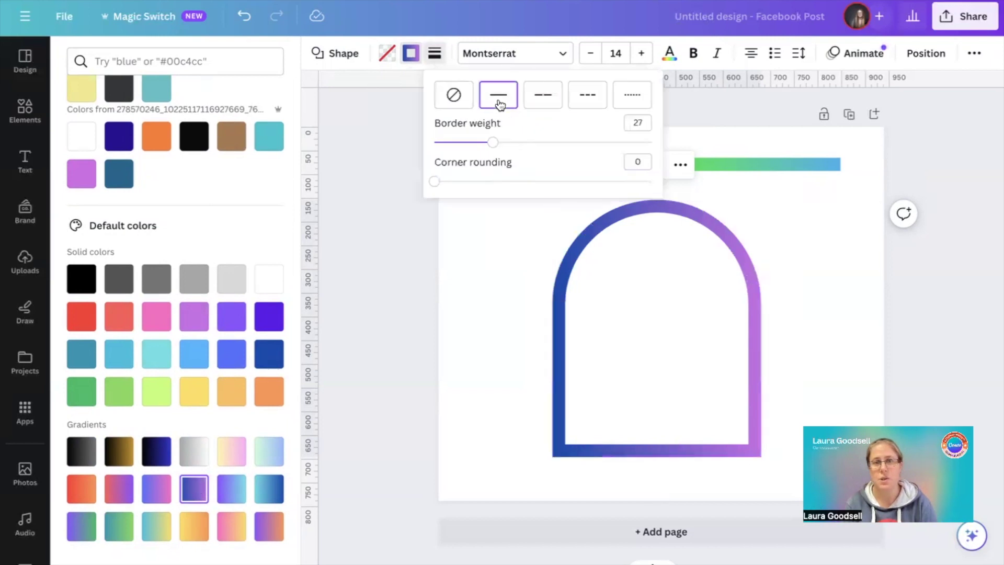
click(585, 96)
click(629, 97)
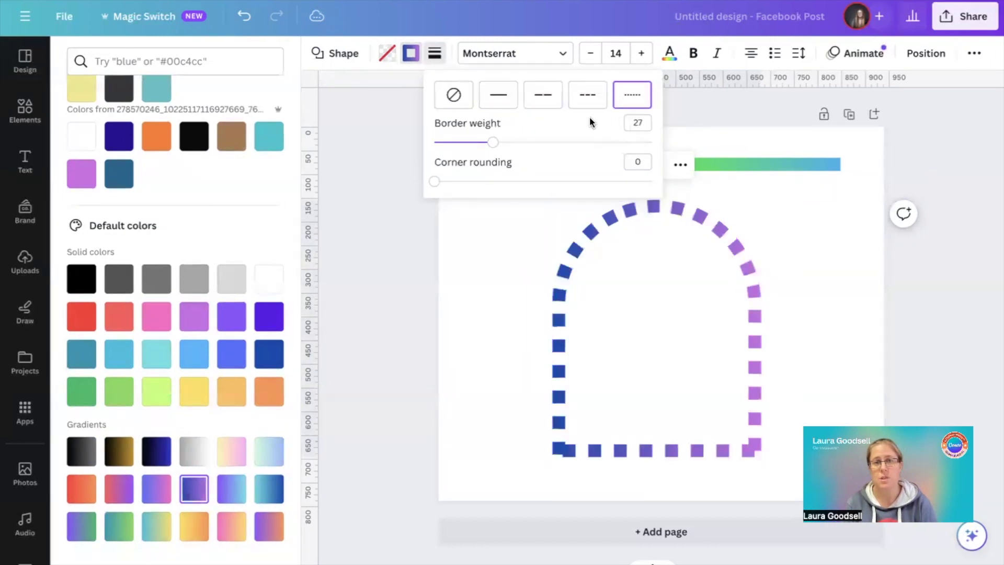
click(498, 96)
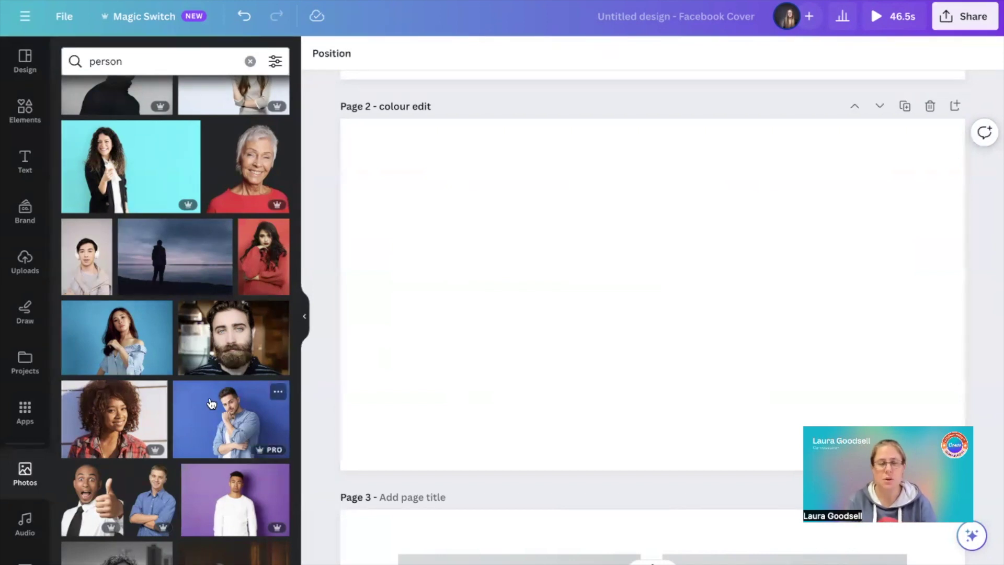
Step: Add the photo of the man in a white sweater on purple to page 2 and show its color edit adjustments
scroll(156, 366, down, 4)
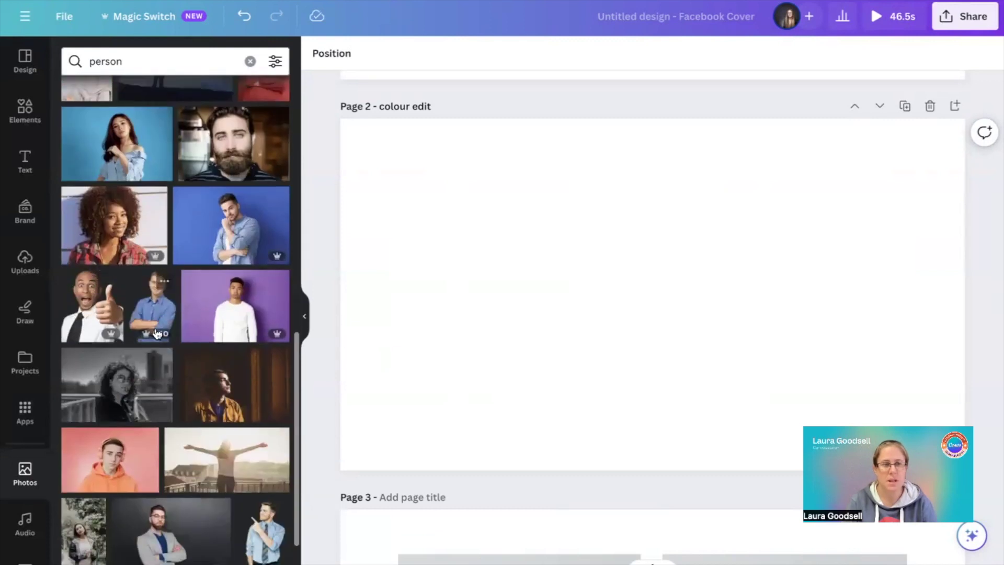
click(238, 309)
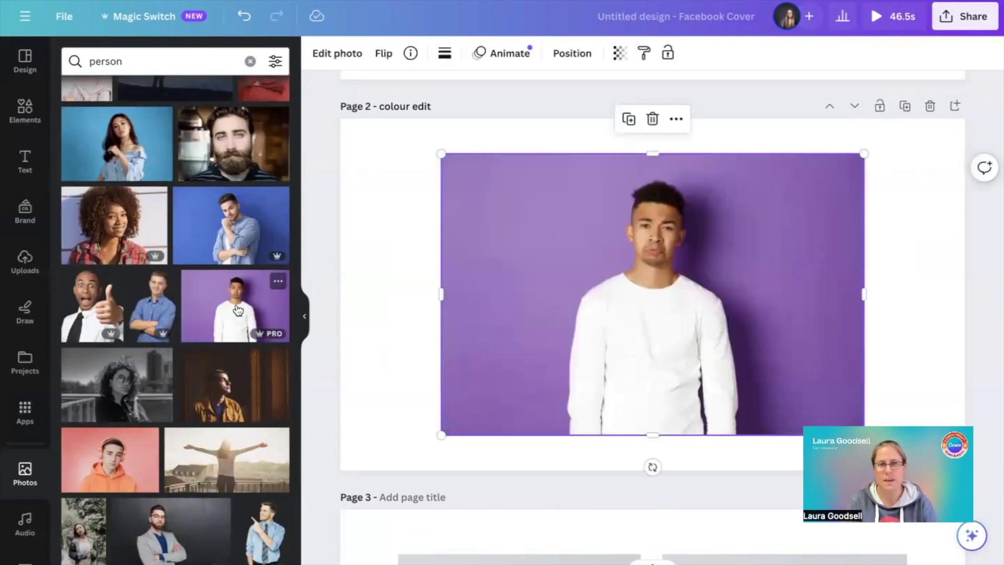
click(336, 57)
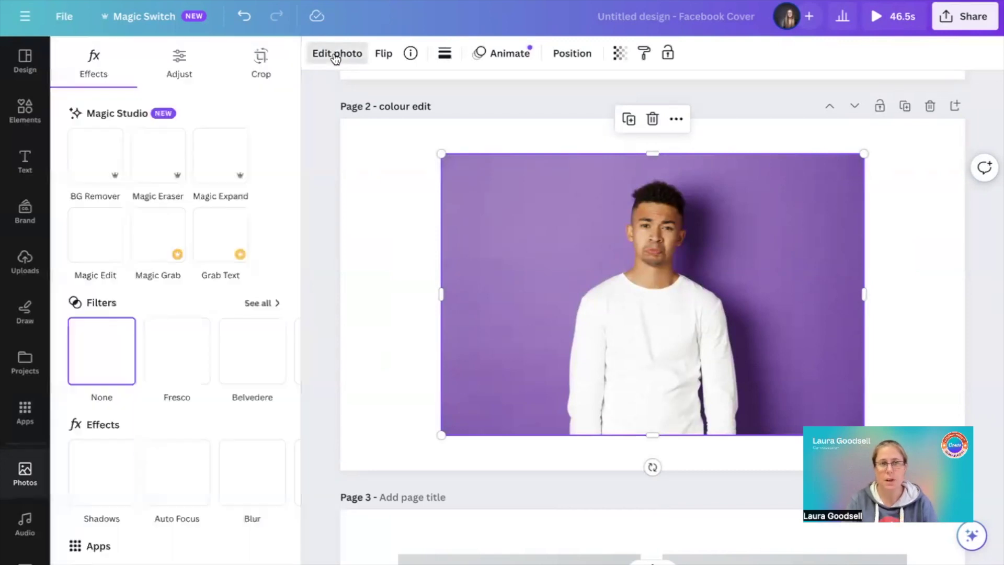
click(178, 68)
scroll(159, 281, down, 5)
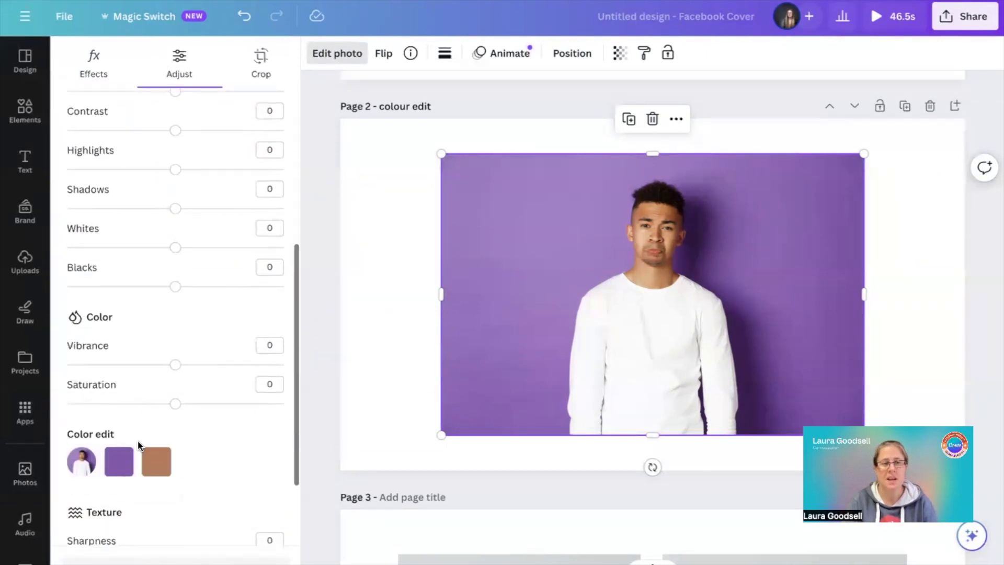
scroll(136, 428, down, 2)
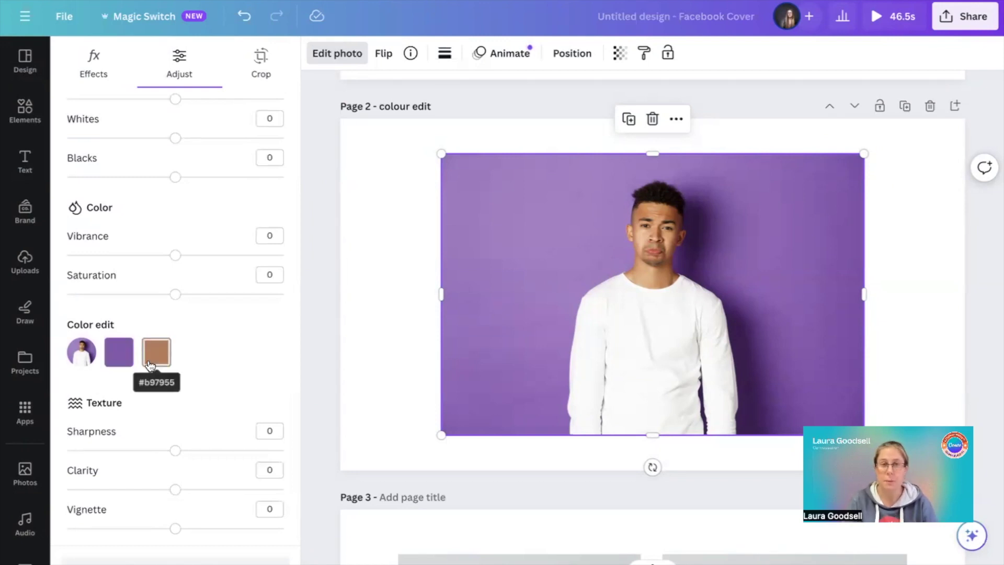
Step: Shift the hue of the photo's purple color to 43 so the background turns red
click(118, 355)
click(119, 356)
click(119, 356)
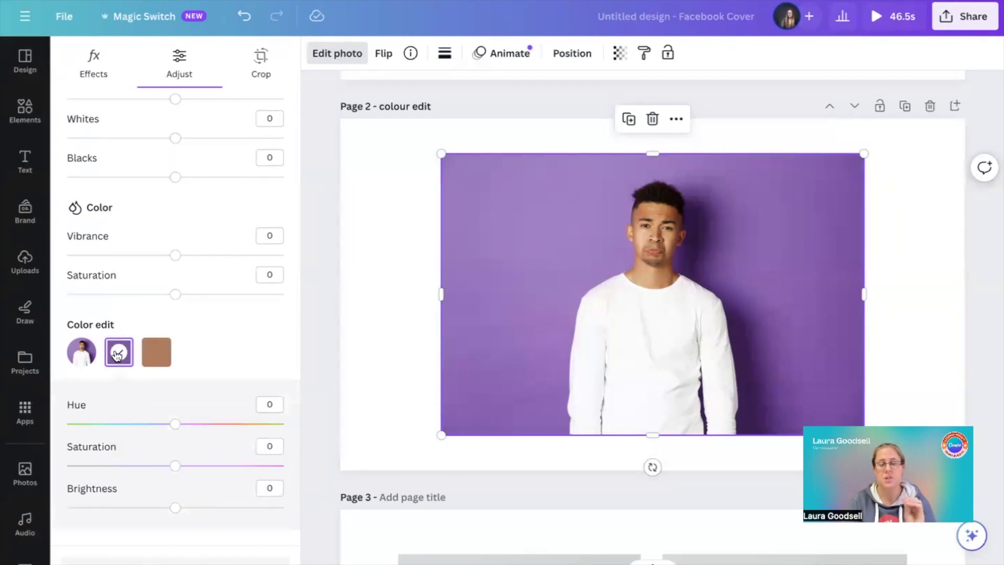
drag(175, 427, 225, 426)
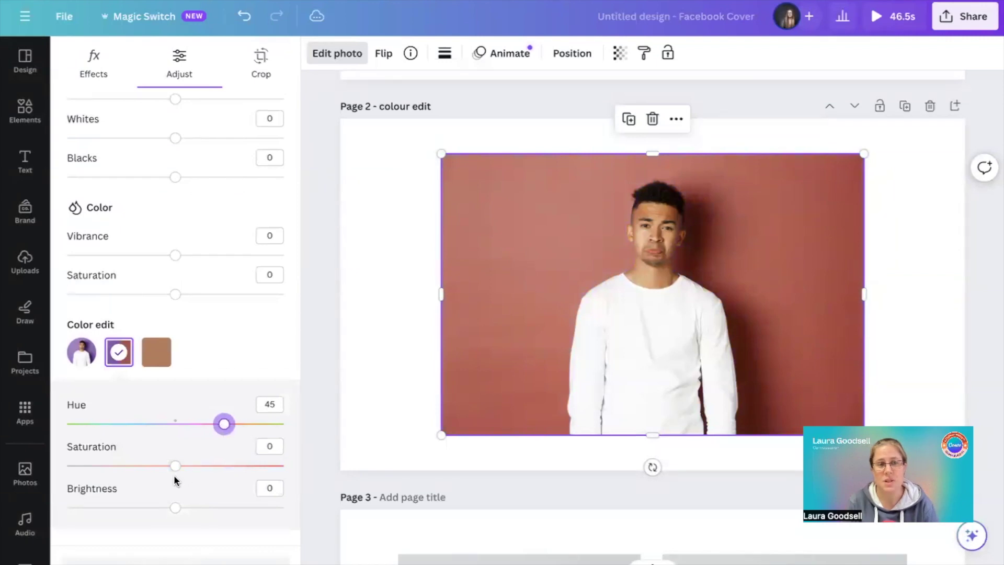
mouse_move(223, 426)
mouse_down()
mouse_move(112, 425)
mouse_move(222, 425)
mouse_up()
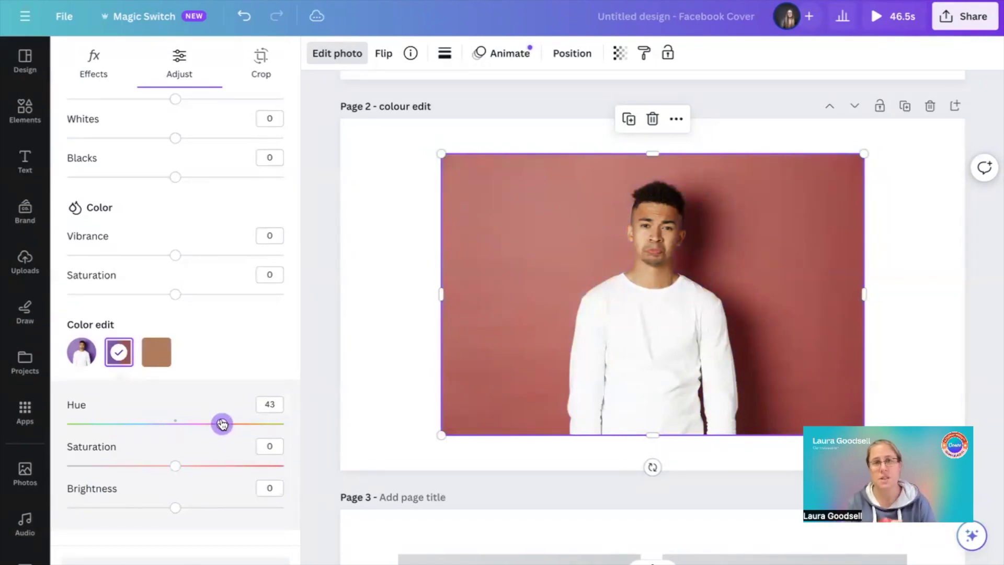
drag(222, 425, 105, 416)
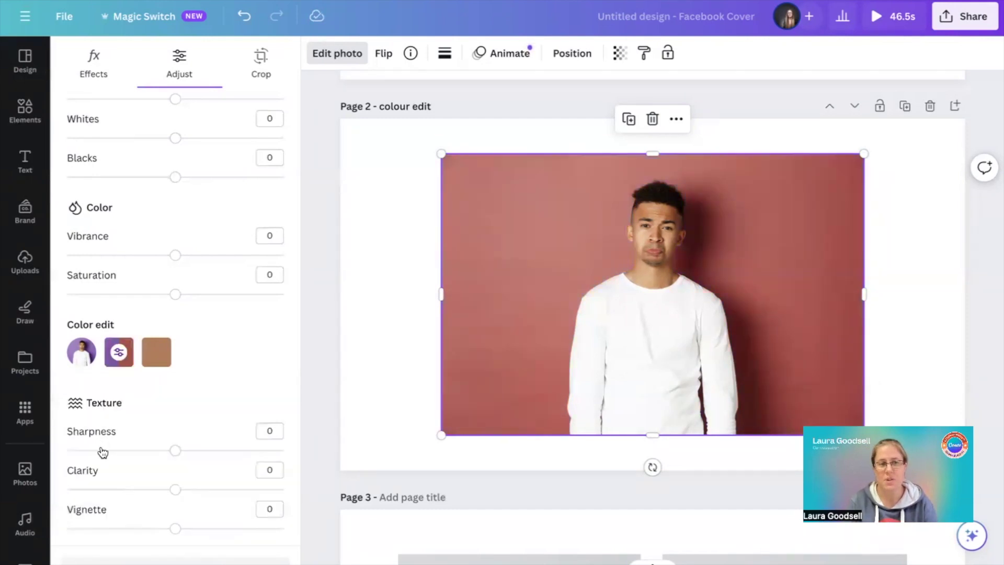
Step: Set the edited background color's brightness to 44 and its saturation to -19
click(119, 352)
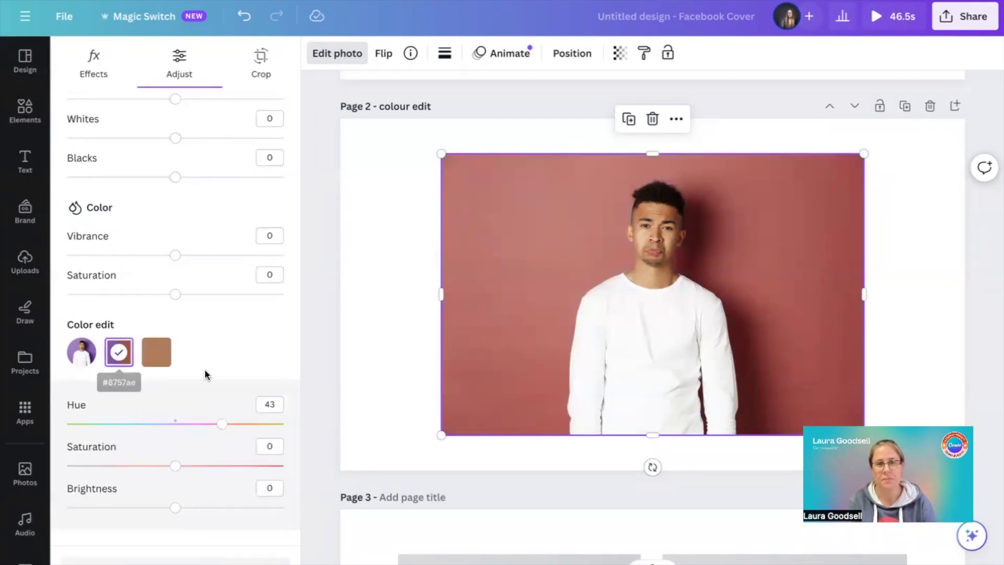
drag(176, 508, 224, 510)
drag(178, 471, 155, 472)
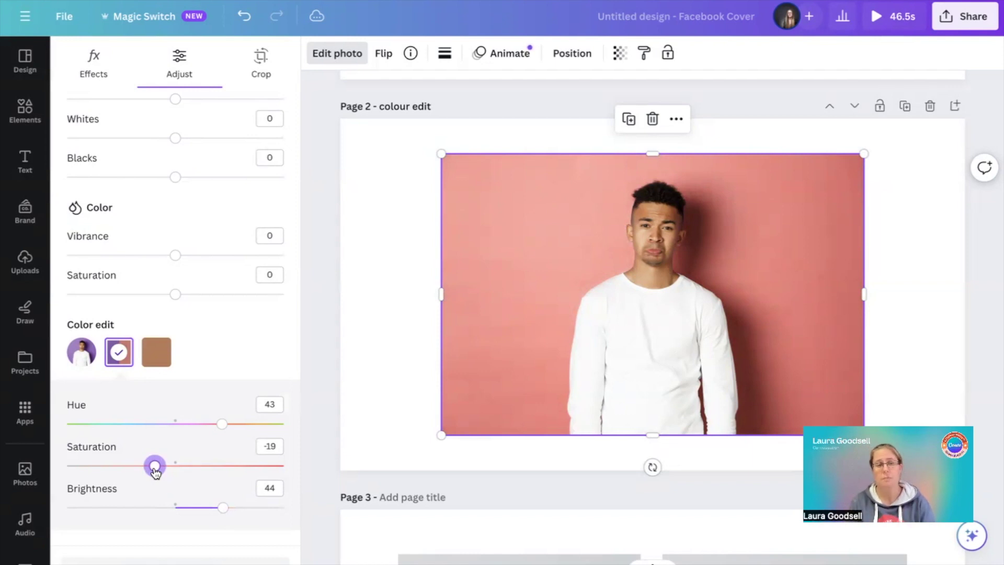
key(Escape)
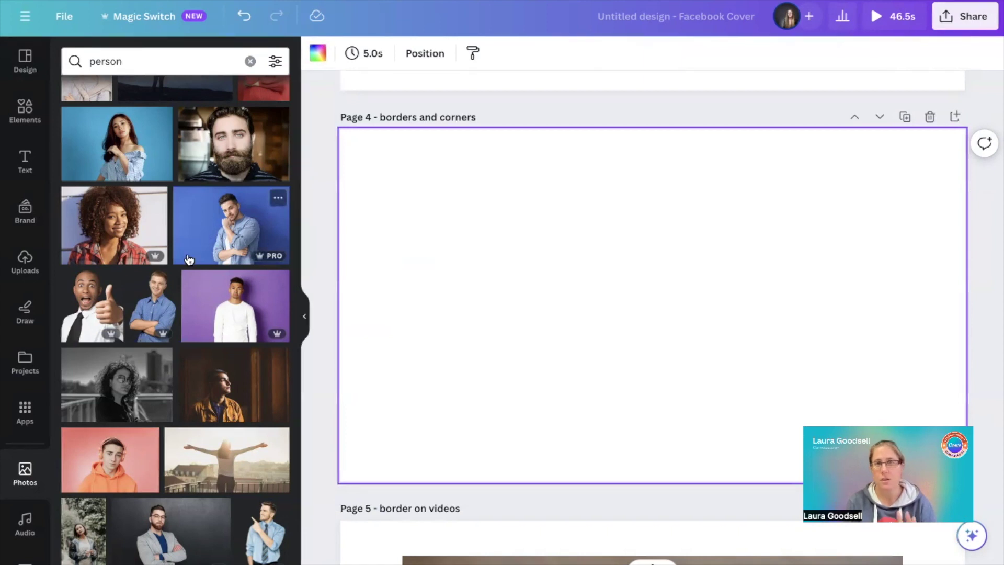
Step: Add the photo of the man in a denim shirt on a blue background to page 4 and select it
click(228, 220)
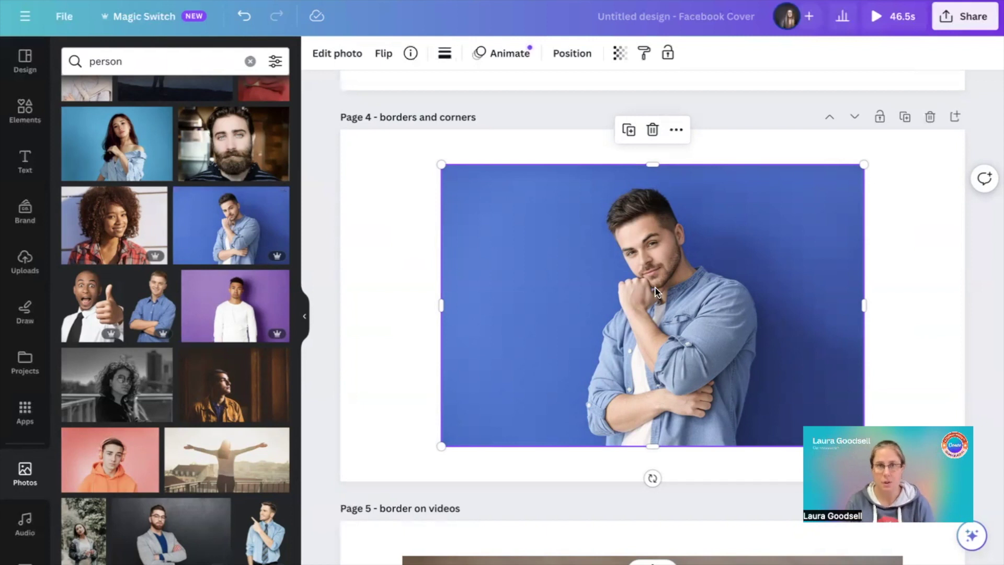
click(413, 149)
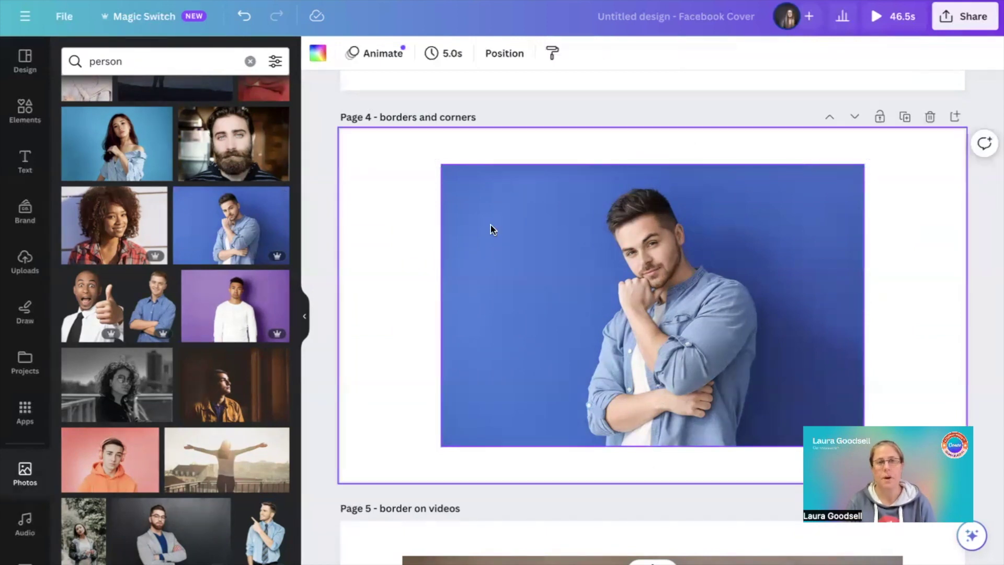
click(481, 236)
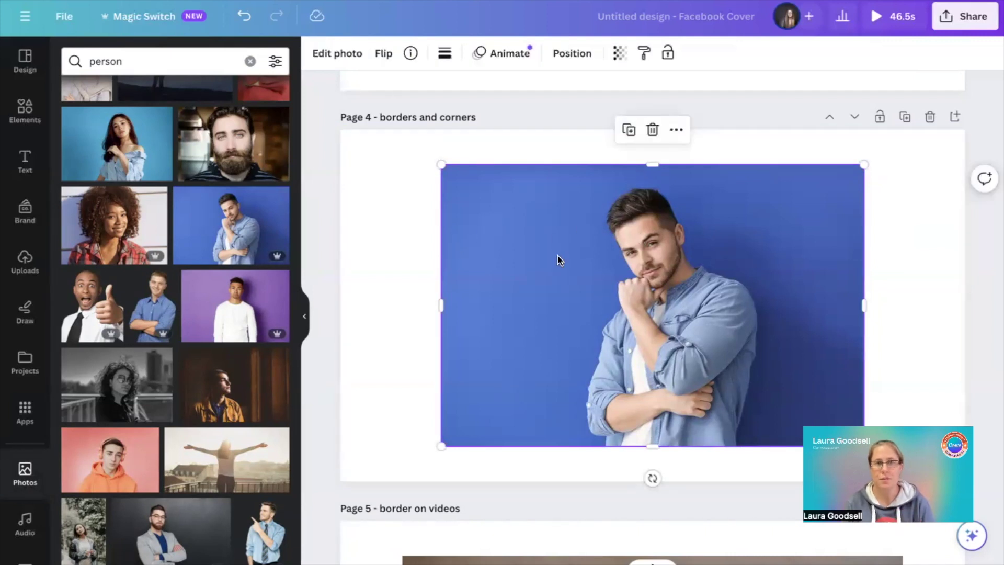
Step: Give the page 4 photo a solid border of weight 16 with corner rounding of 82
click(445, 54)
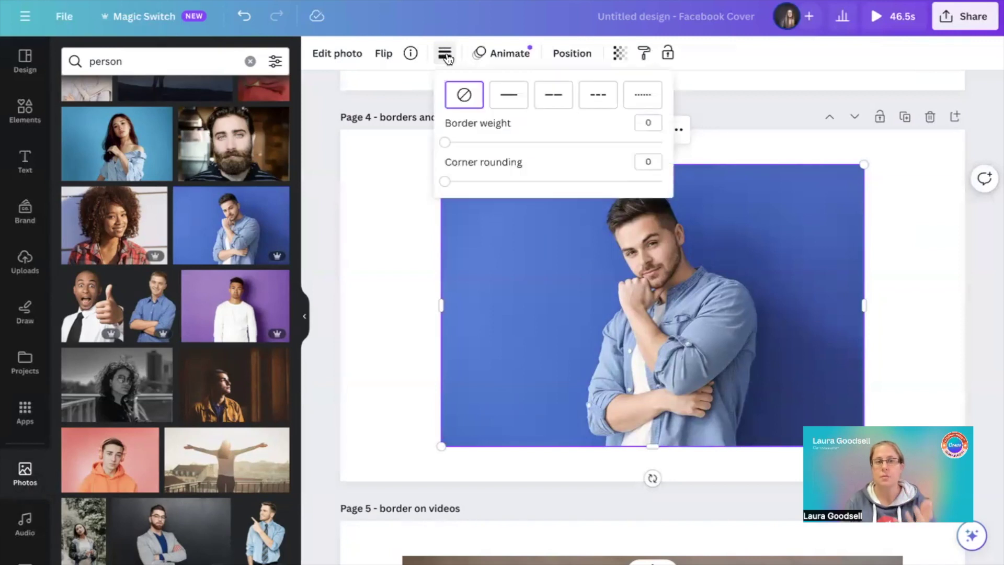
drag(444, 145, 480, 148)
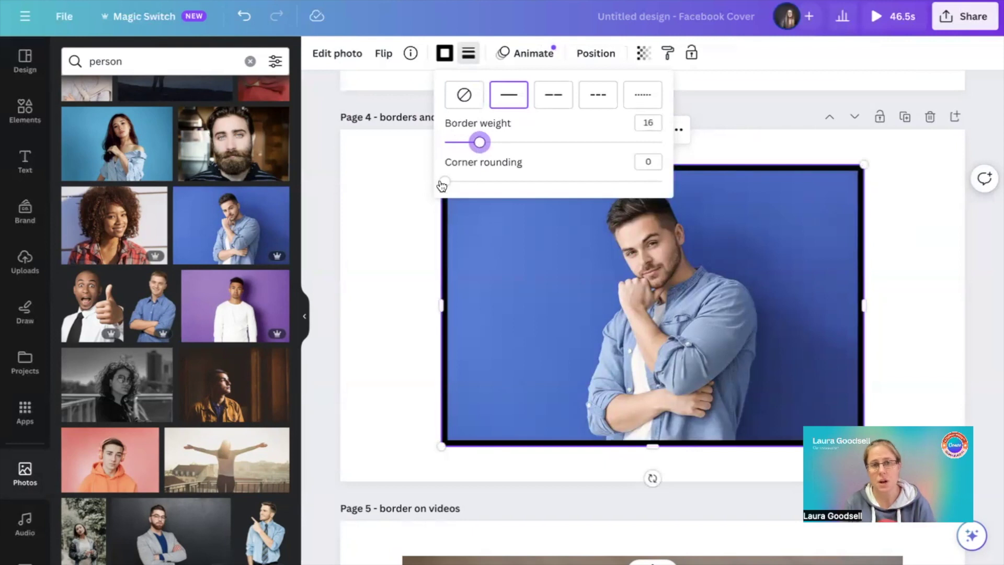
drag(442, 185, 622, 181)
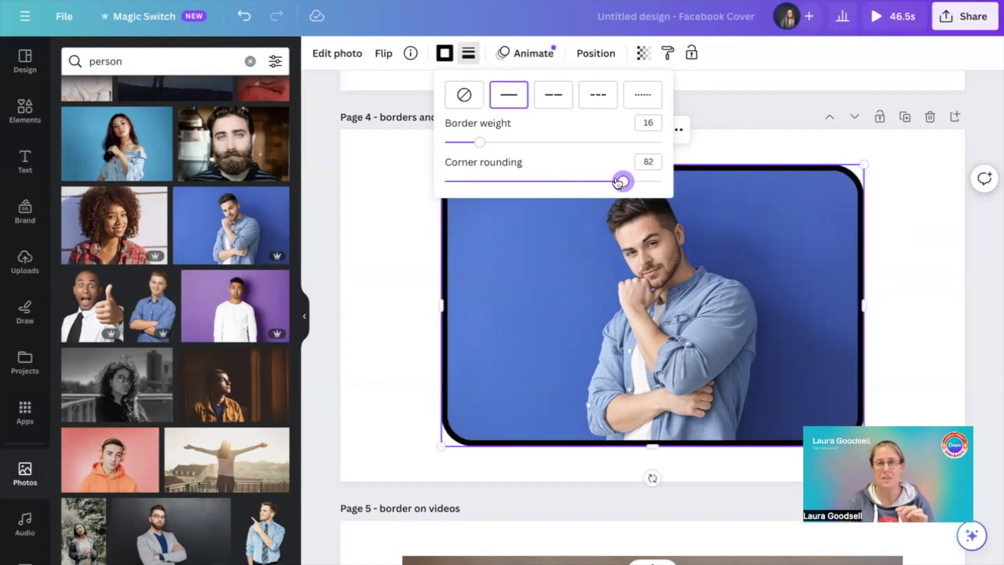
Step: Compare the dotted and dashed line styles on the photo's border, then restore the solid line
click(631, 102)
click(597, 99)
click(555, 100)
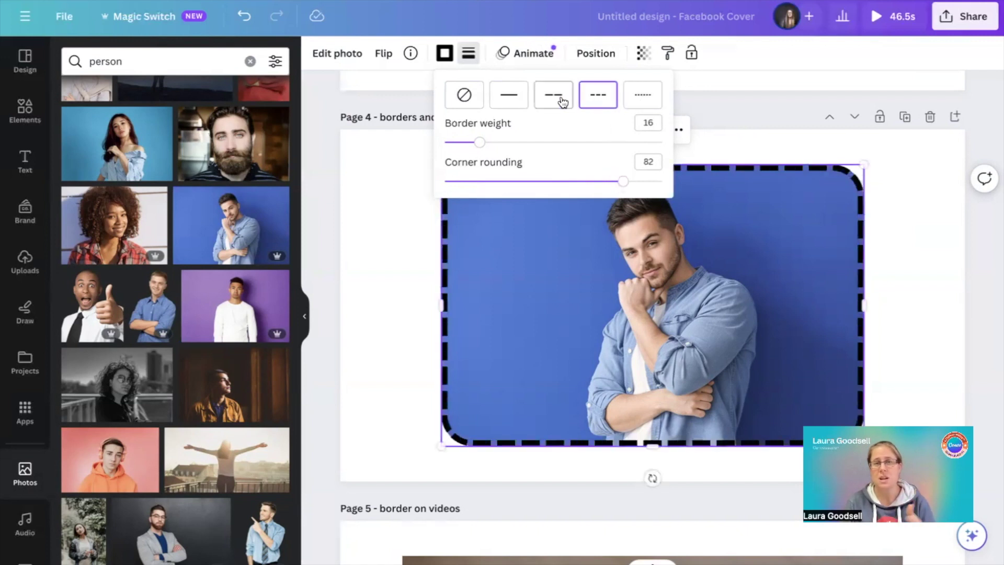
click(506, 98)
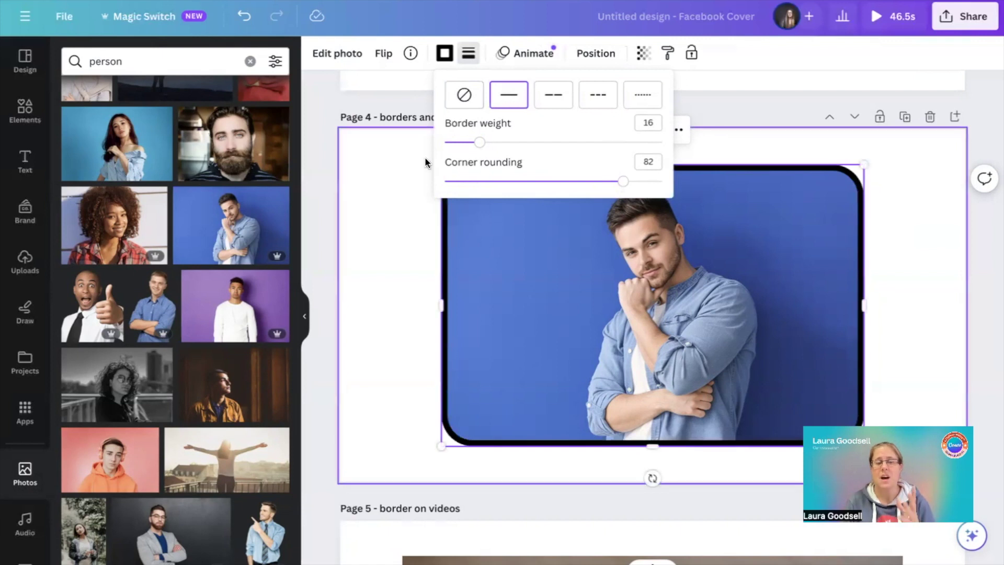
click(370, 198)
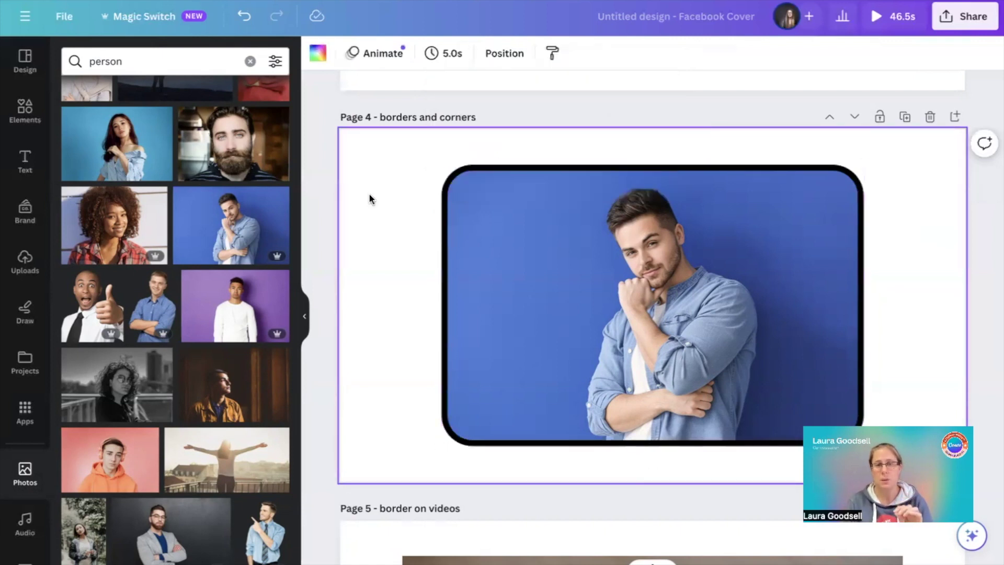
Step: Apply the default purple-to-light-blue gradient to the photo's border after trying the blue-to-yellow, teal-to-green and purple-to-green ones
click(535, 226)
click(444, 53)
scroll(197, 251, down, 8)
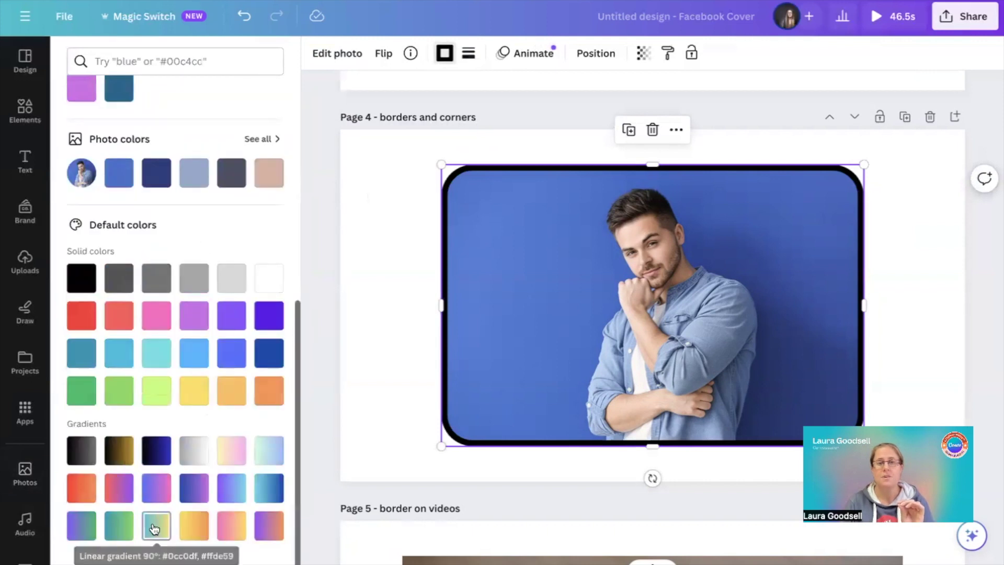
click(154, 527)
click(120, 526)
click(94, 530)
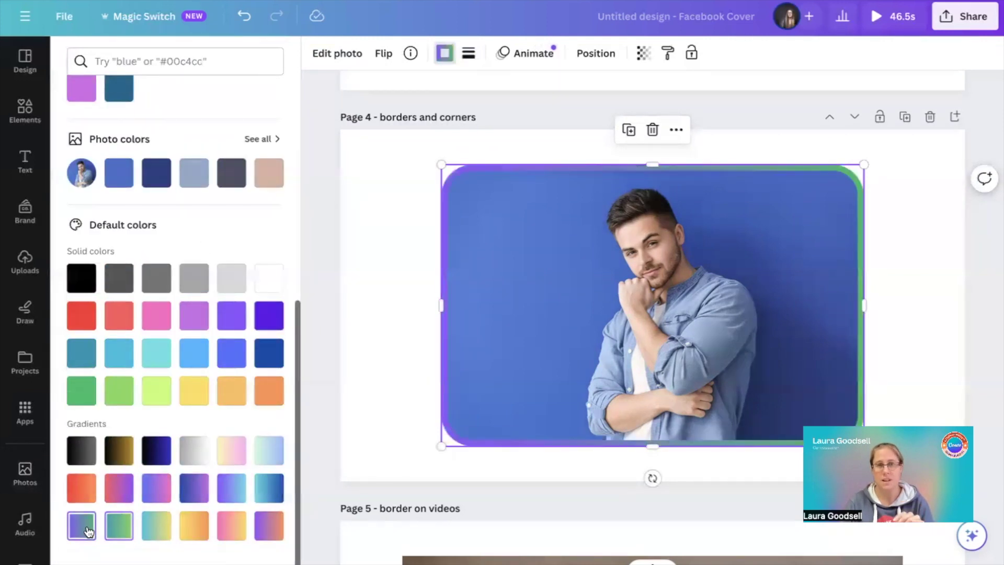
click(226, 490)
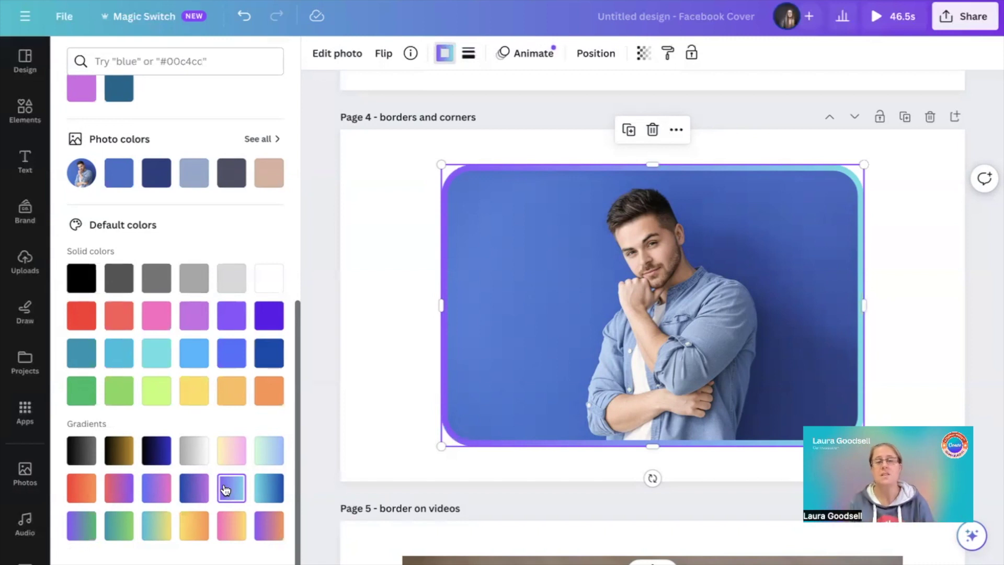
click(368, 360)
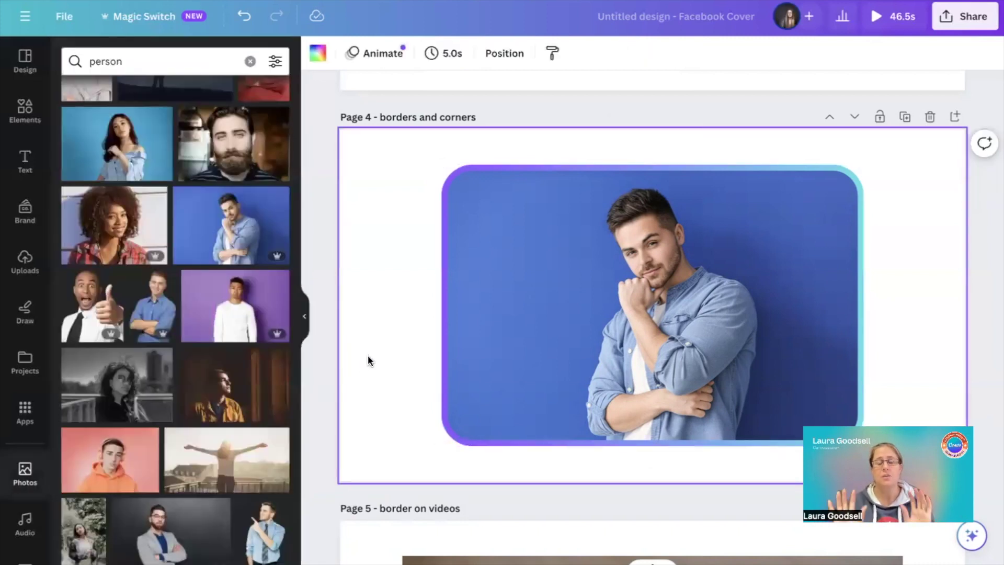
Step: Shrink the bordered photo into the page's upper left and place a plain copy of the same photo beside it at matching size
click(511, 197)
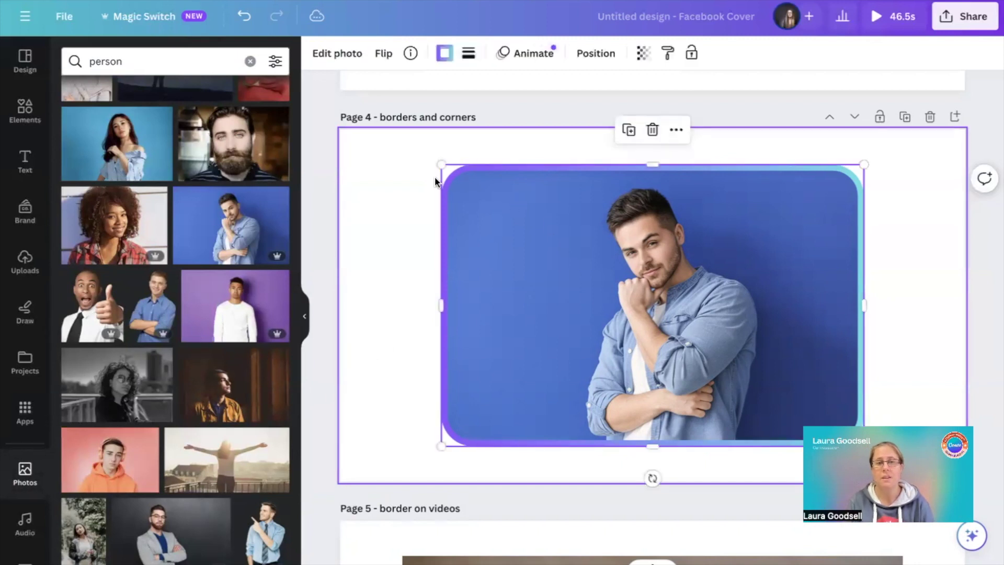
drag(441, 164, 383, 212)
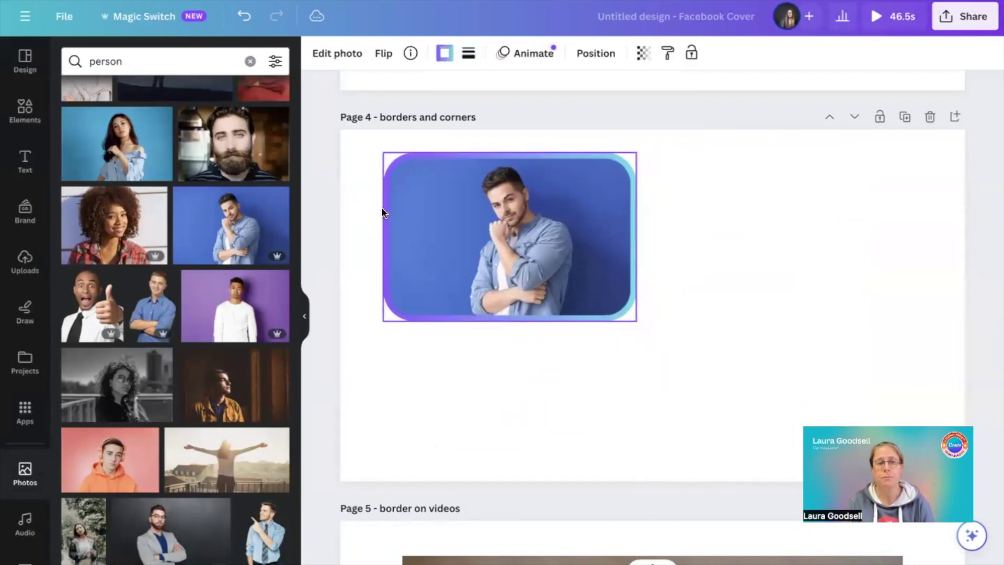
drag(238, 228, 709, 228)
Step: Delete both photos from page 4
click(558, 387)
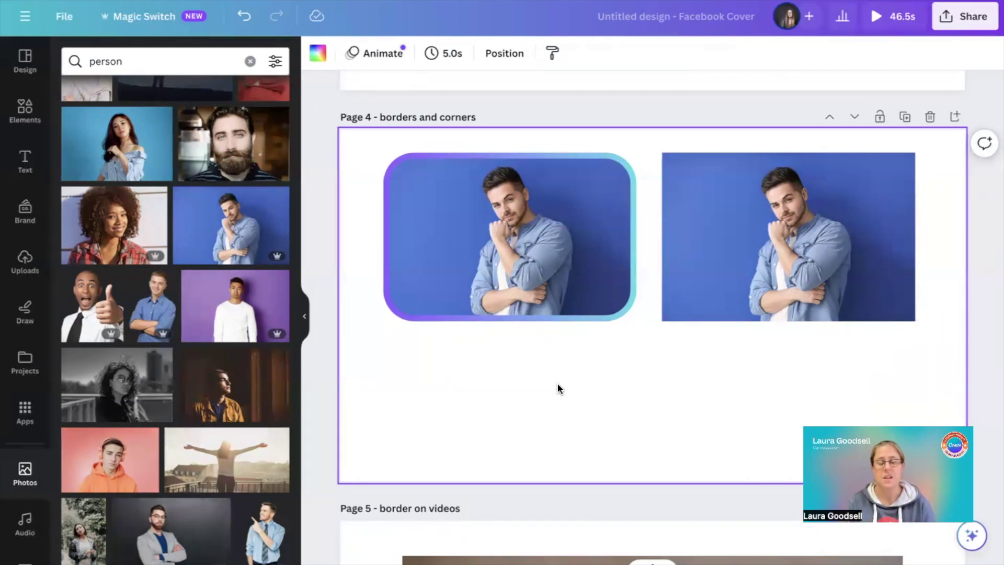
key(ctrl+a)
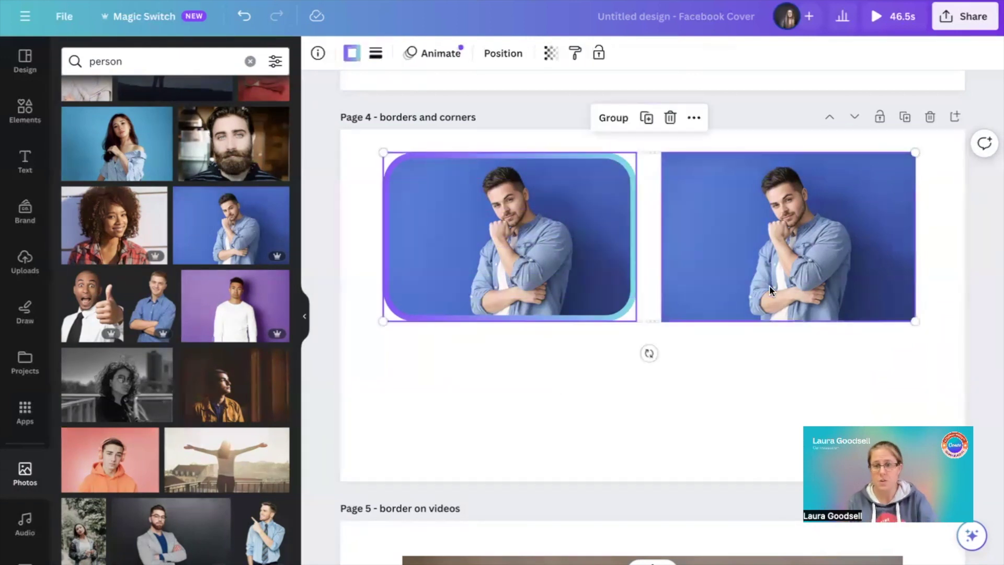
key(Delete)
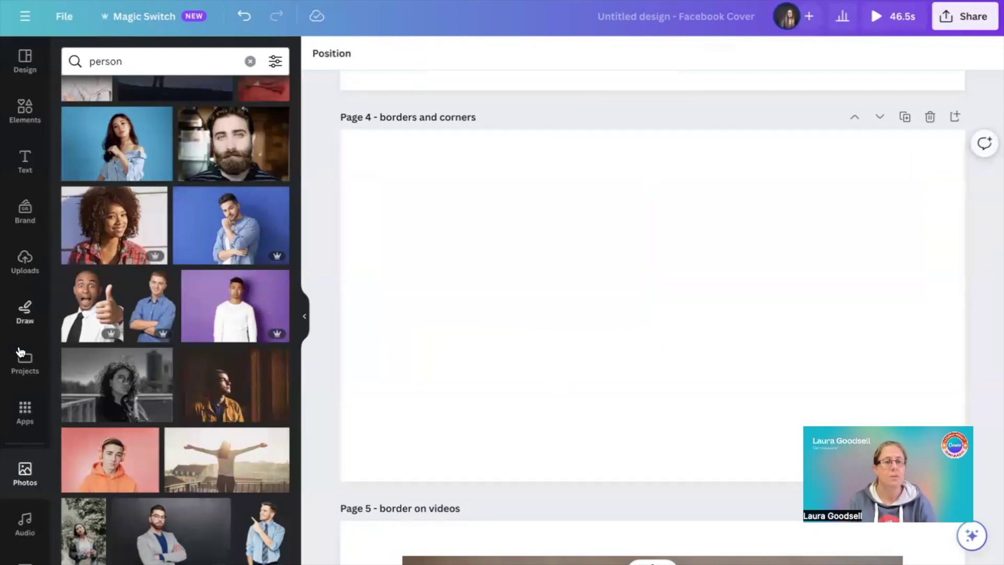
Step: Add the 35-second rain video of a person with an umbrella on a neon-lit street to page 4
scroll(20, 430, down, 3)
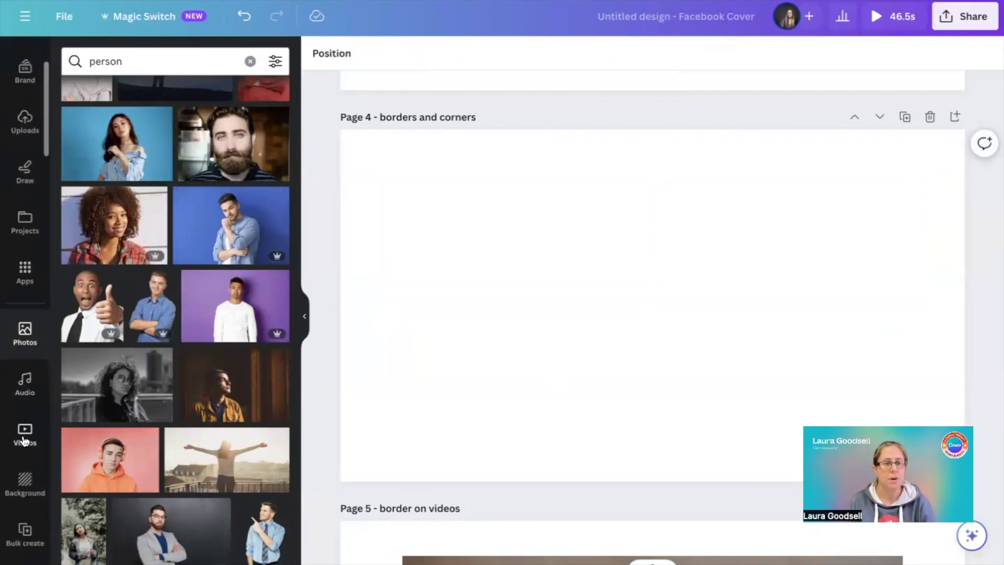
click(24, 438)
scroll(23, 438, down, 2)
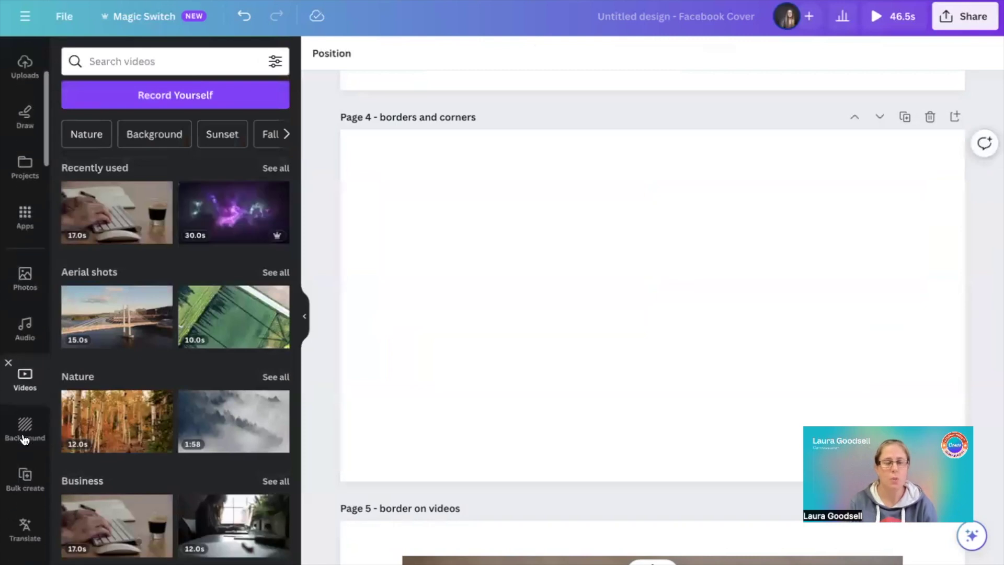
scroll(181, 381, down, 5)
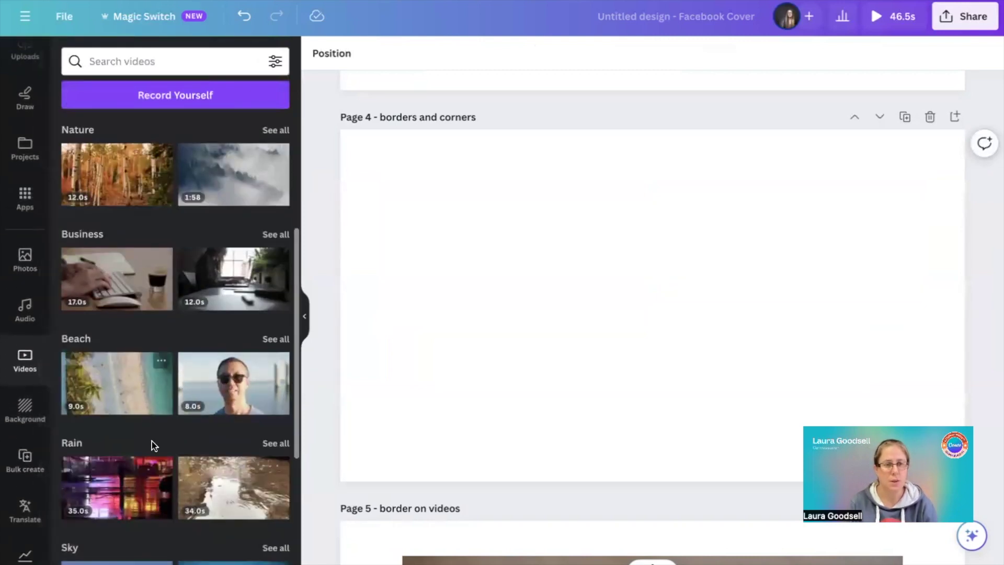
scroll(152, 441, down, 3)
click(132, 325)
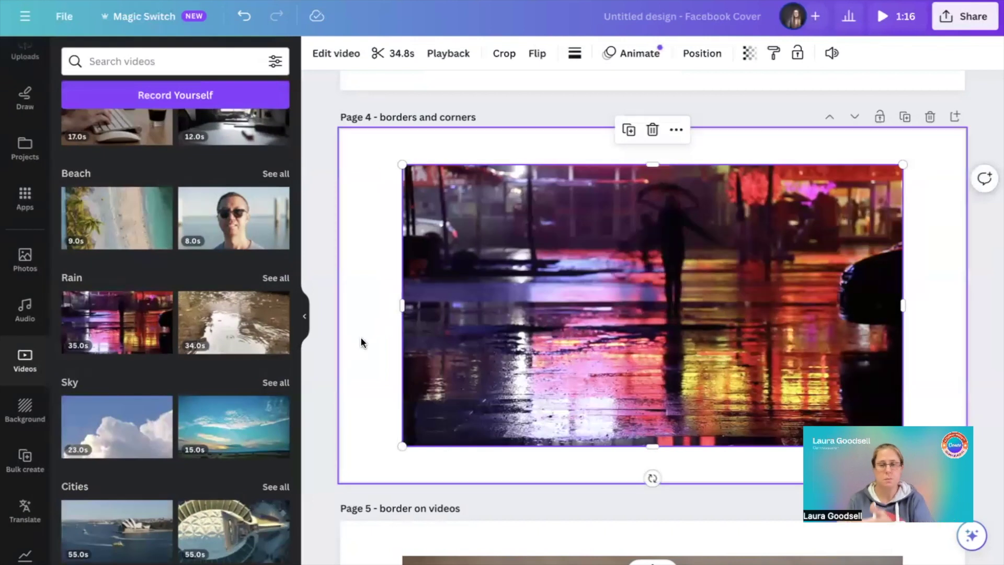
click(356, 323)
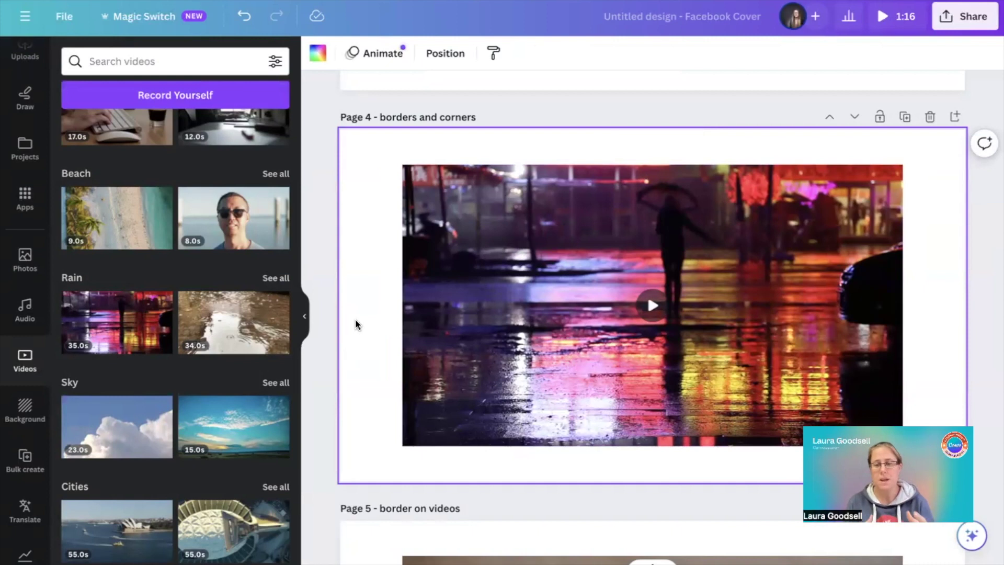
Step: Give the rain video on page 4 a solid border of weight 23 with corner rounding 100
click(540, 306)
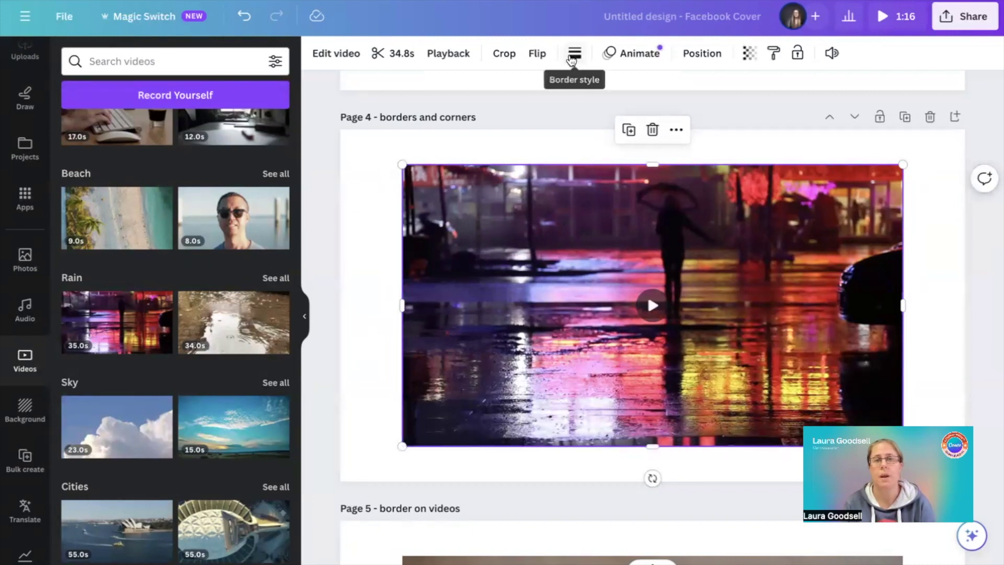
click(573, 58)
click(639, 95)
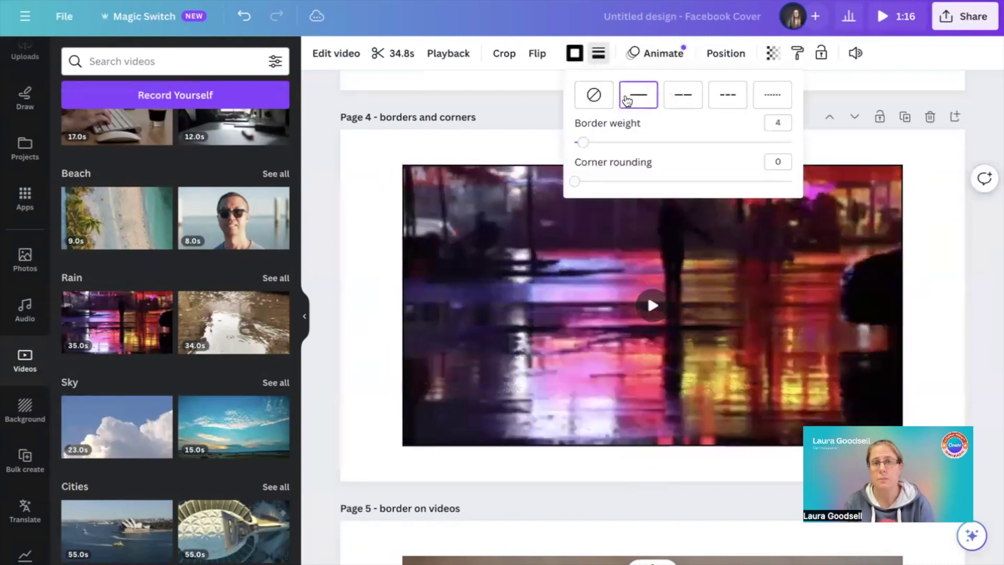
drag(583, 142, 625, 141)
drag(575, 181, 792, 184)
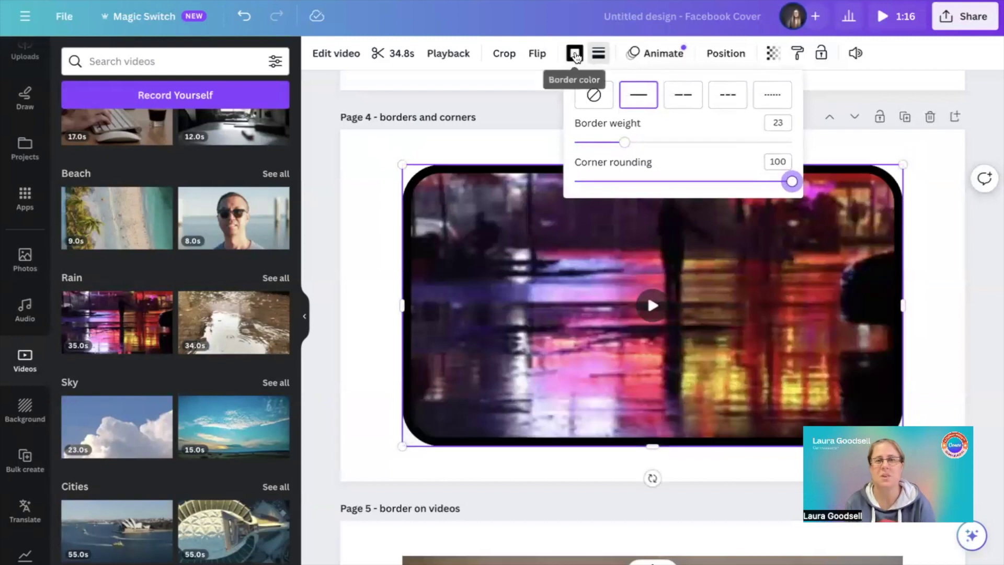
Step: Apply the default blue-to-purple gradient to the rain video's border after trying the black-to-blue one
click(575, 55)
click(575, 53)
scroll(155, 284, down, 5)
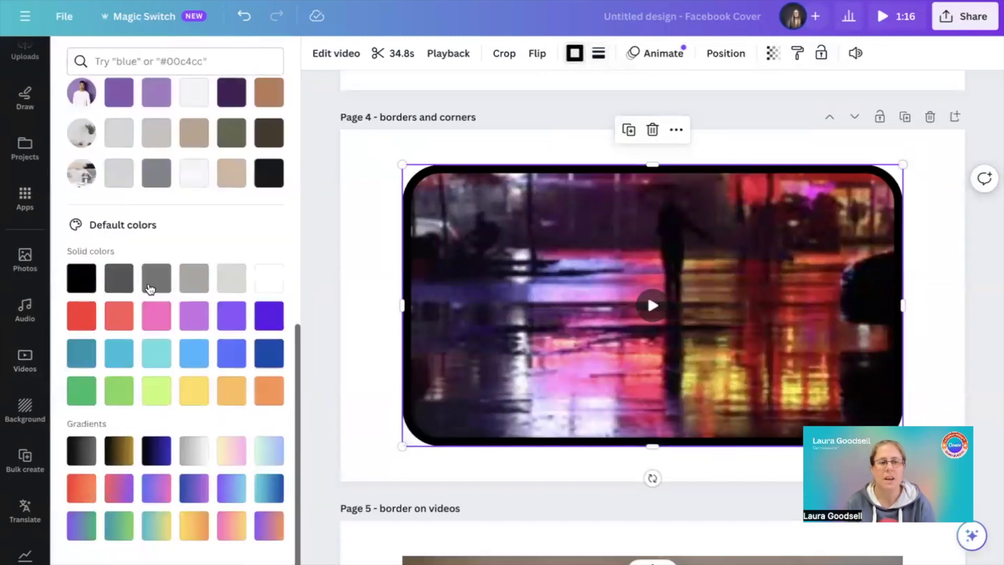
click(155, 450)
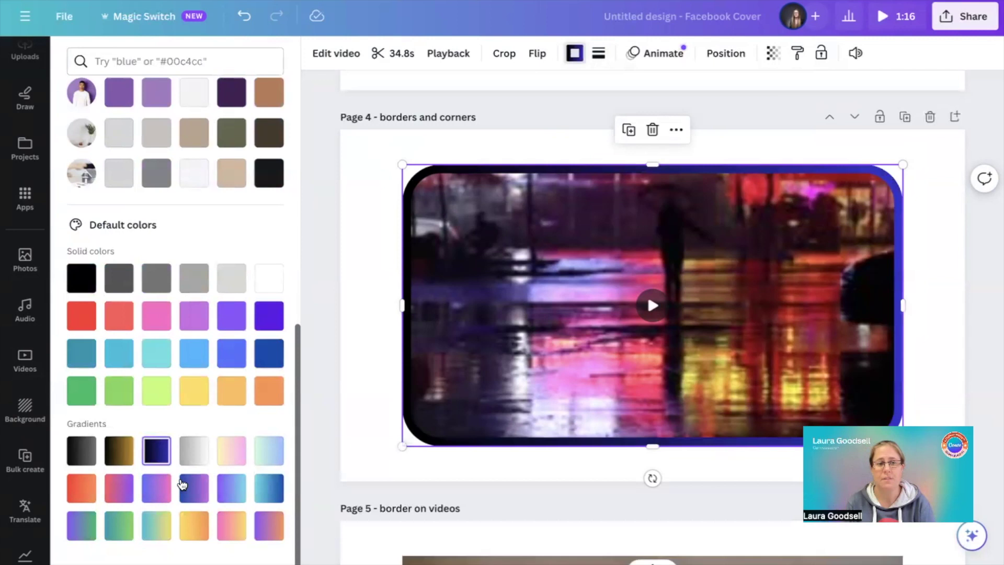
click(193, 490)
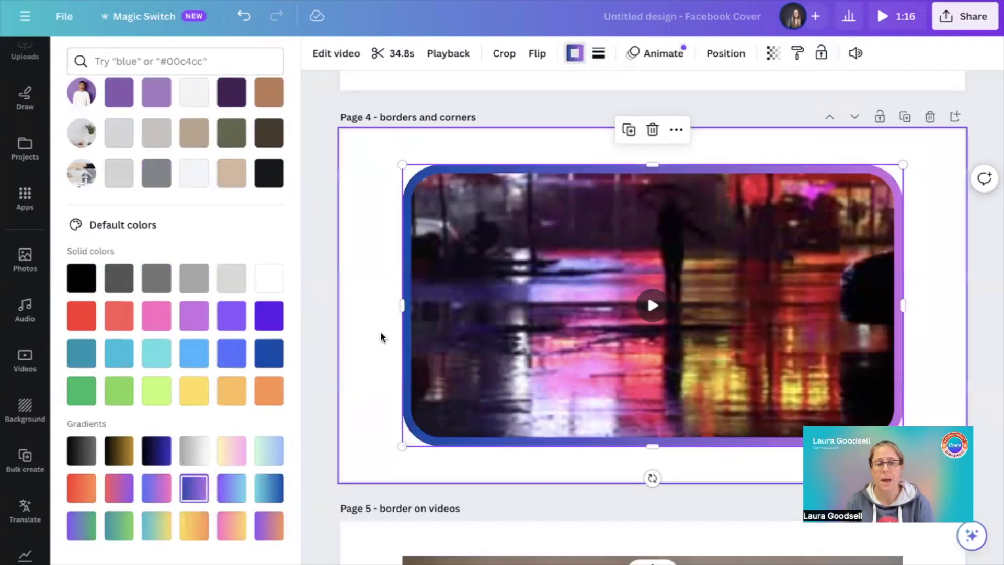
click(381, 336)
Step: Play the bordered rain video, shrink it and move it into the page's upper left
click(652, 305)
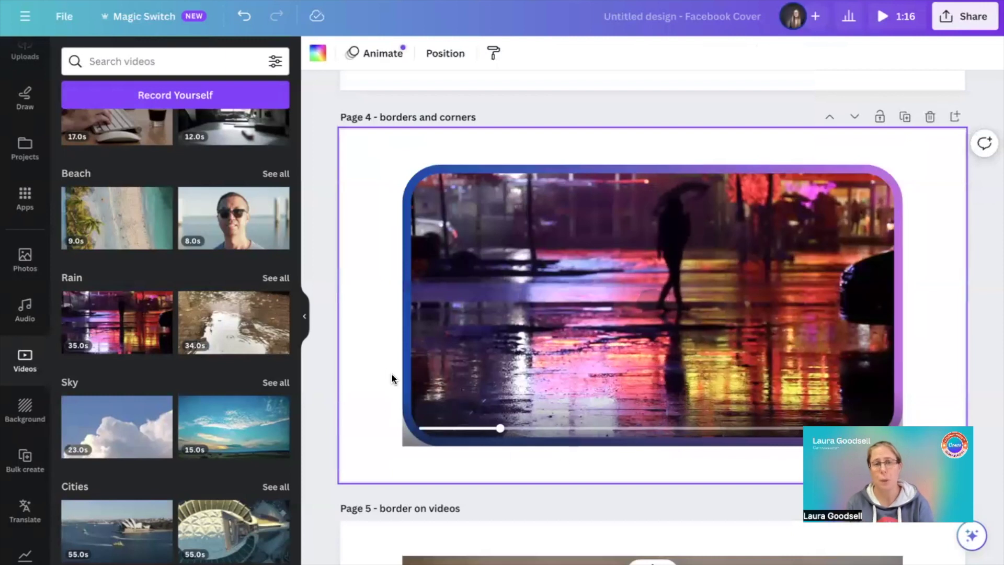
click(680, 329)
drag(903, 165, 817, 199)
drag(630, 280, 606, 225)
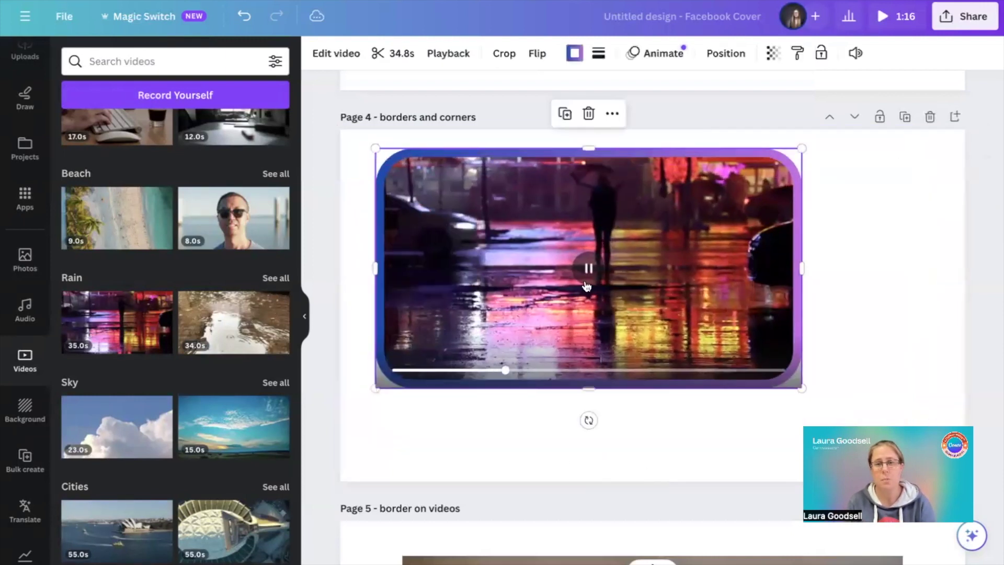
click(397, 459)
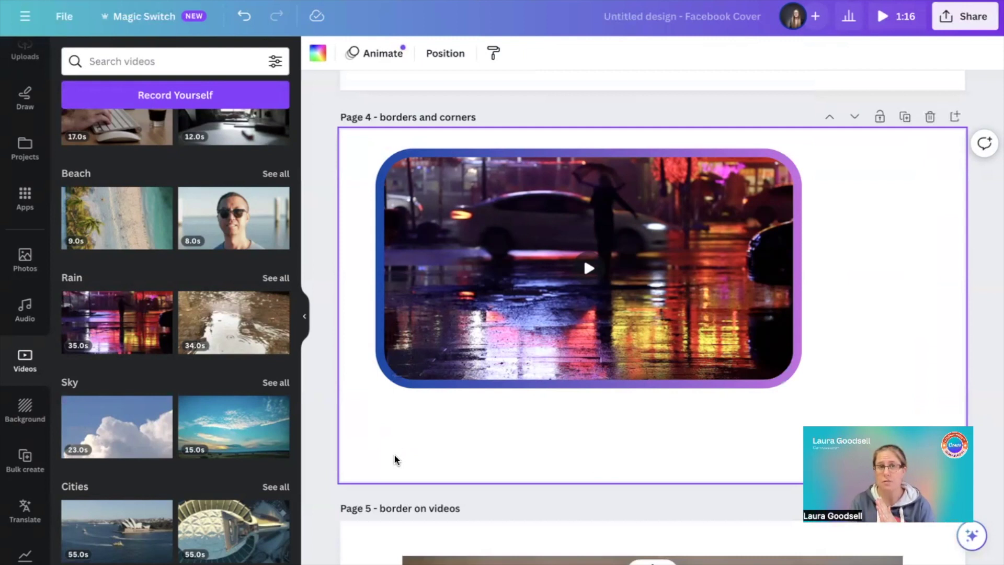
Step: Crop the bordered rain video into a narrow portrait shape spanning nearly the full height of page 4
click(728, 264)
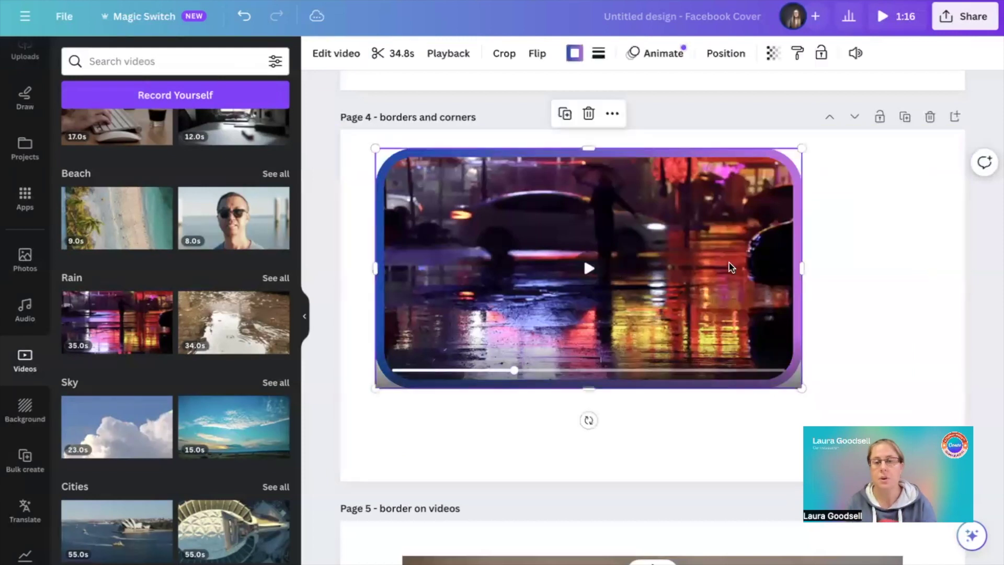
drag(774, 270, 609, 270)
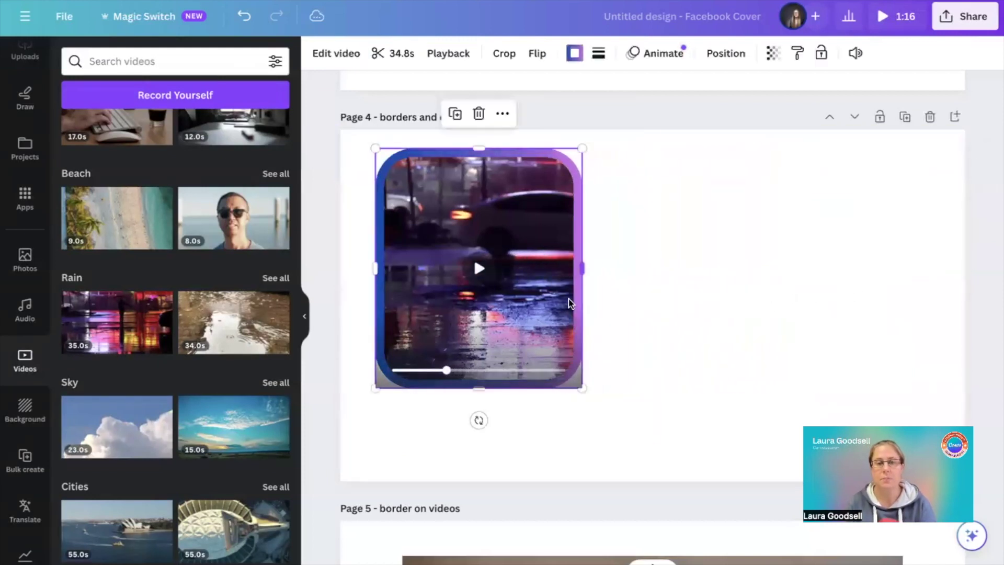
drag(479, 390, 478, 481)
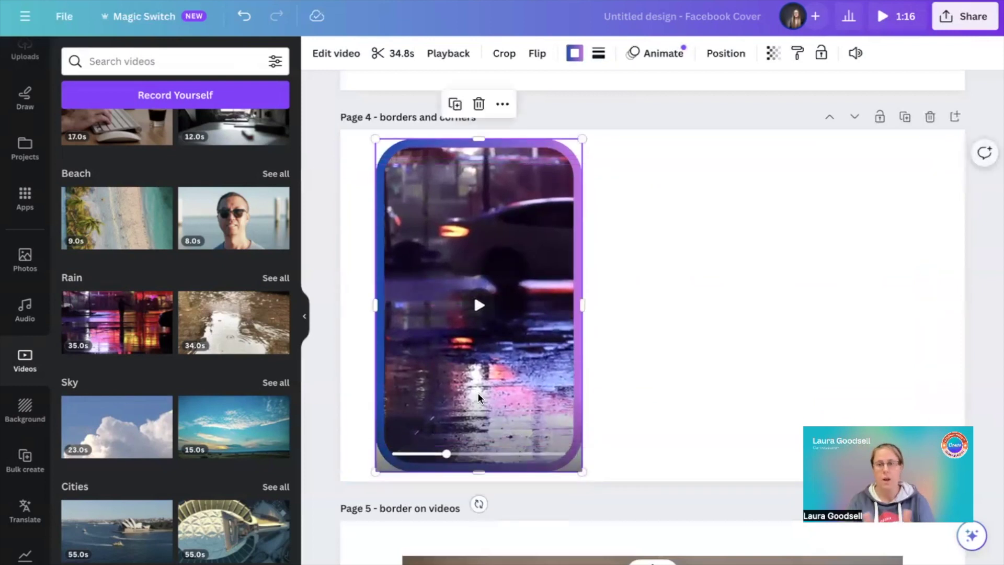
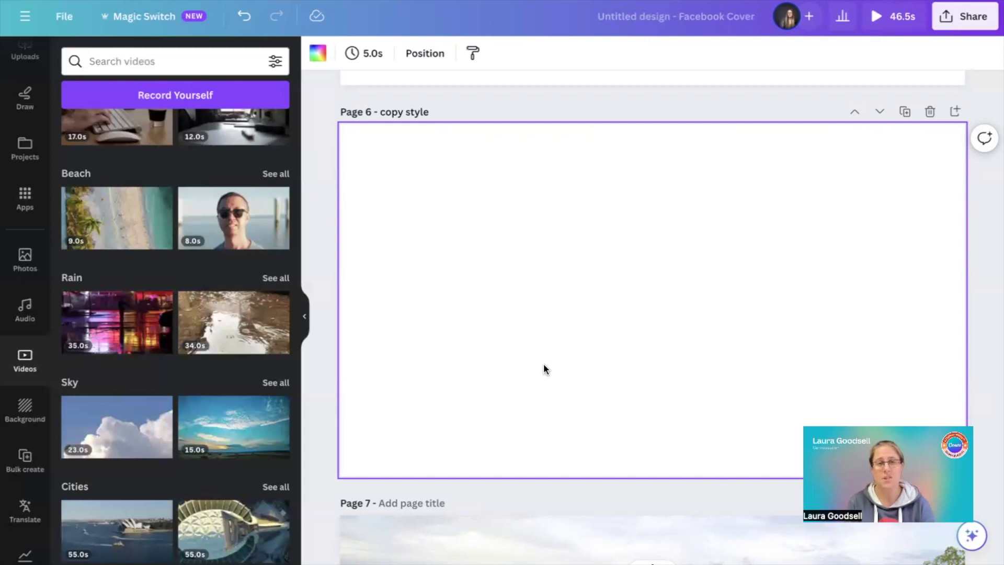
Step: Add the 35-second rain video to page 6, shrunk to about half the page width in the upper left
click(141, 321)
drag(903, 159, 717, 263)
drag(584, 311, 541, 193)
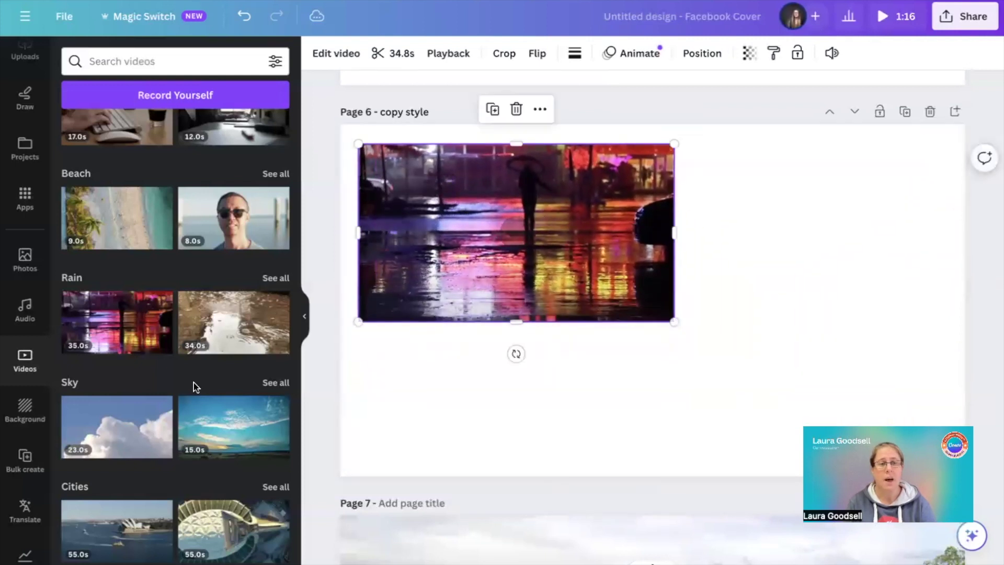
Step: Add the 23-second white cloud video to page 6 and place it, shrunk, in the upper right
click(126, 421)
drag(402, 159, 656, 303)
drag(756, 312, 787, 187)
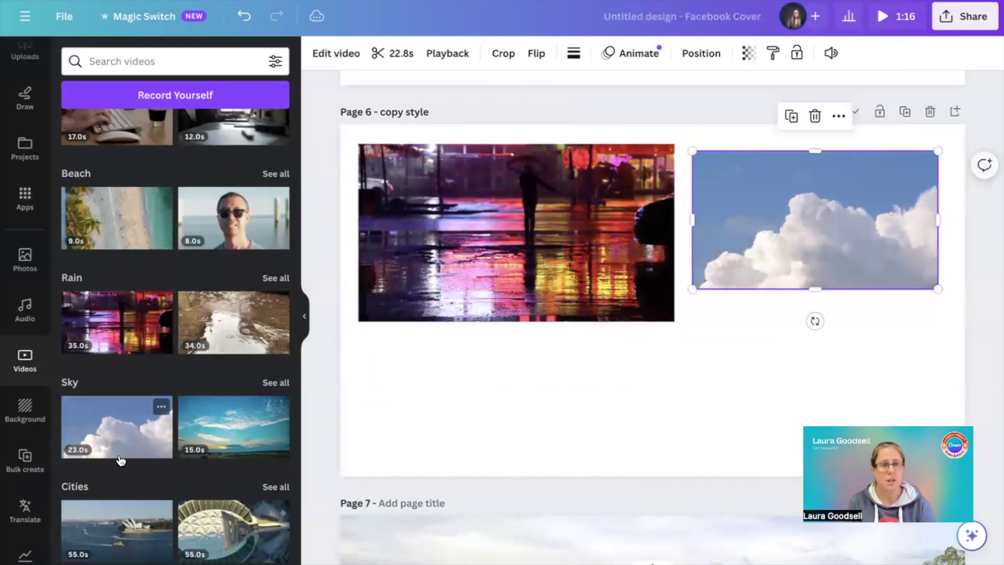
Step: Add the 15-second blue sky video to page 6 and place it, shrunk, in the lower left
click(234, 426)
drag(903, 158, 614, 320)
drag(460, 366, 435, 398)
scroll(115, 393, down, 5)
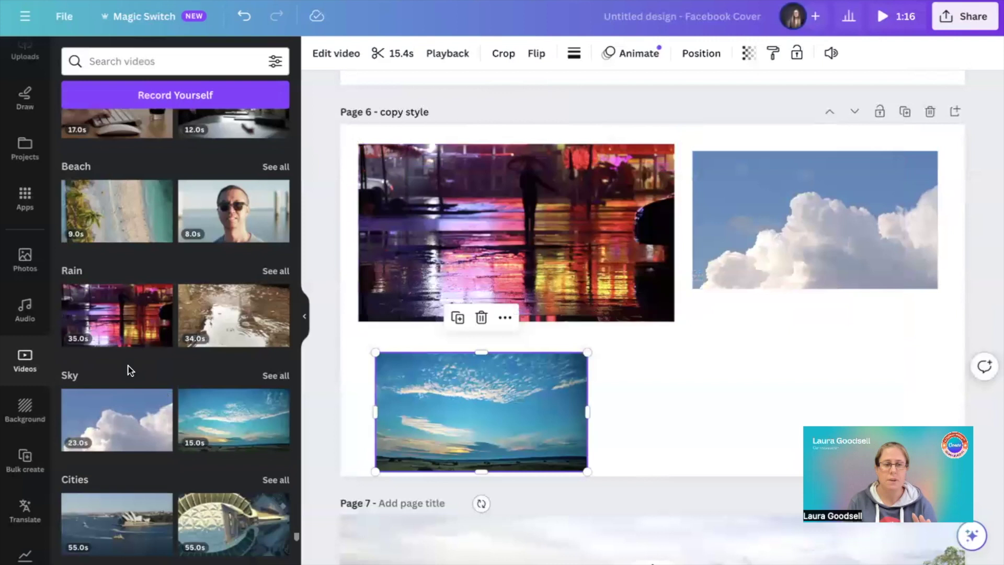
click(115, 393)
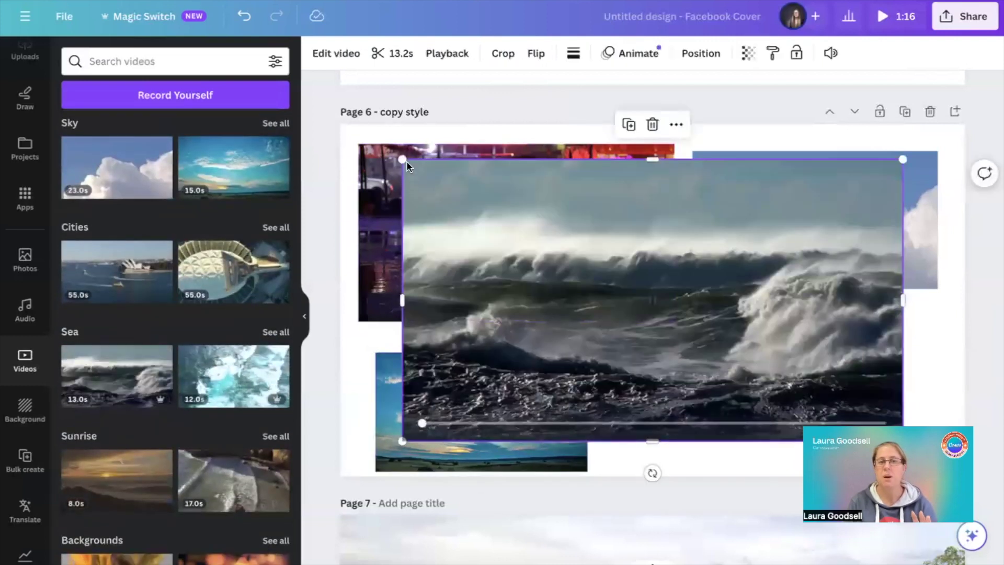
drag(401, 160, 696, 325)
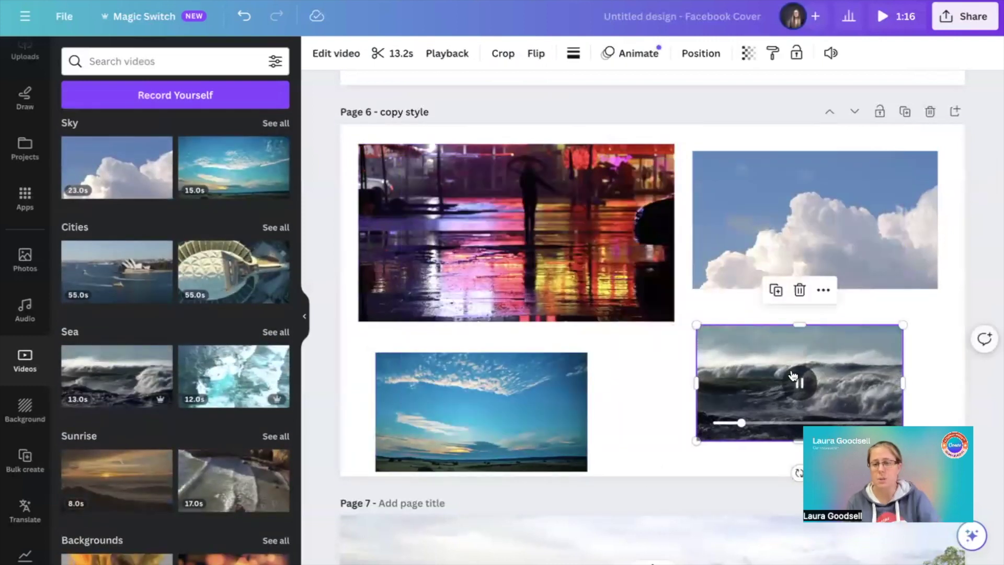
key(Delete)
Step: Add the 11-second timelapse video of a green alarm clock to page 6 and place it, shrunk, in the lower right
scroll(146, 384, down, 6)
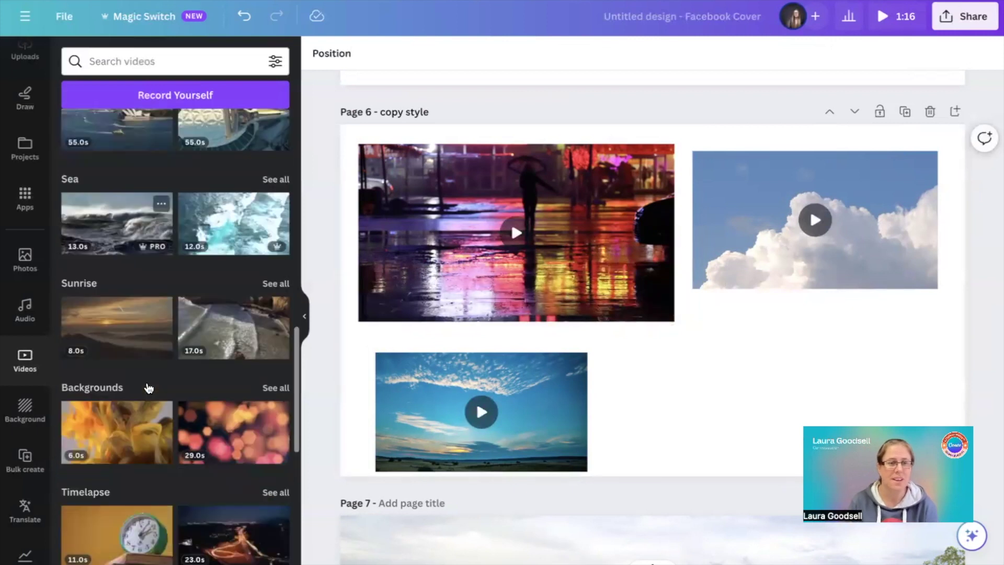
click(117, 373)
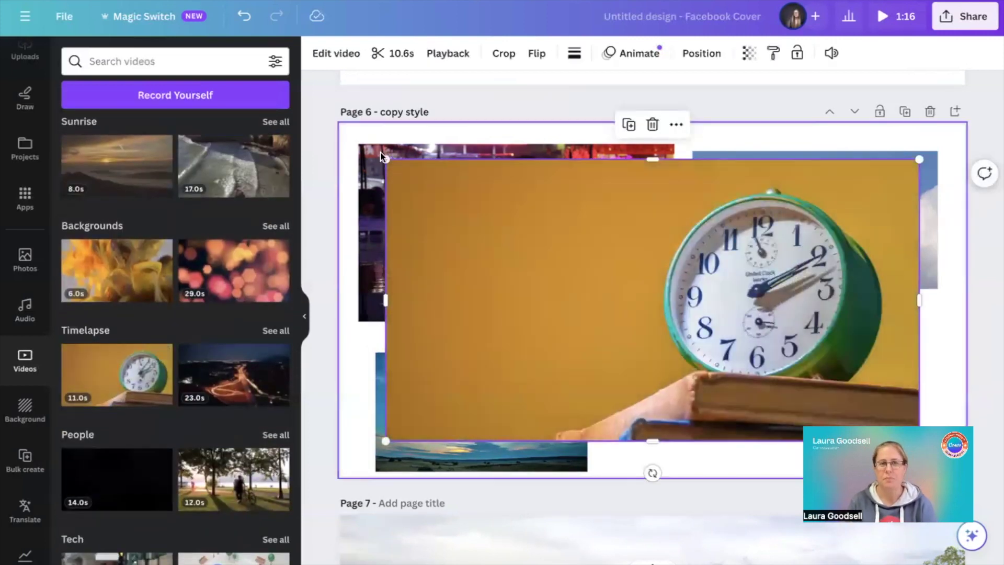
drag(385, 156, 644, 320)
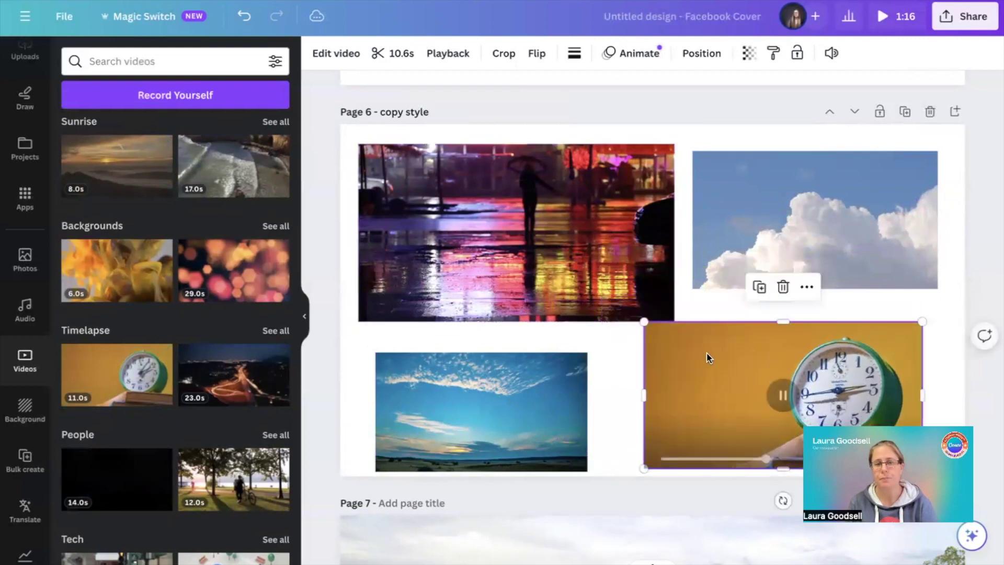
drag(707, 353, 721, 352)
Step: Shrink page 6's rain video slightly and give it a solid border of weight 33 with corner rounding 100
drag(478, 208, 490, 208)
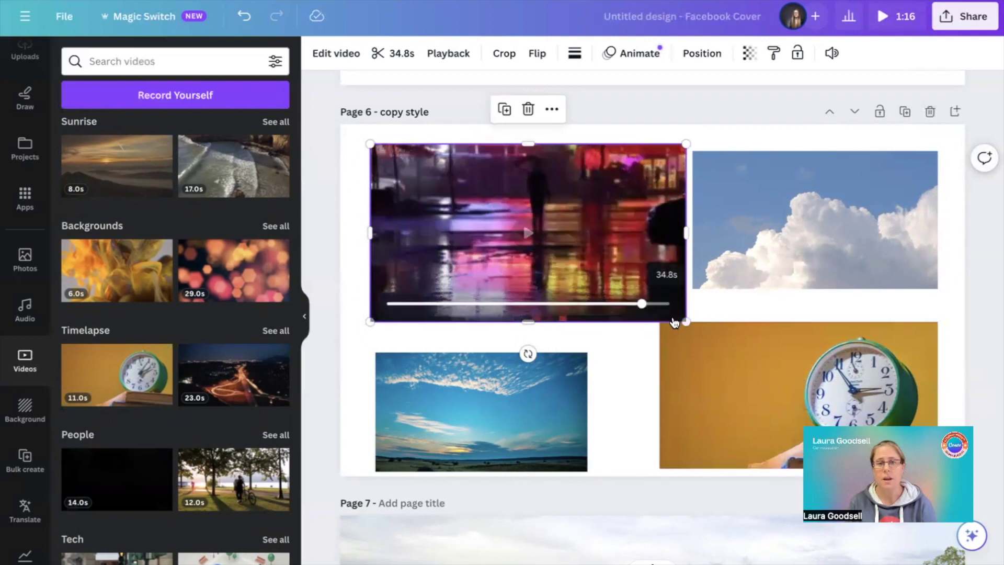
drag(686, 321, 656, 291)
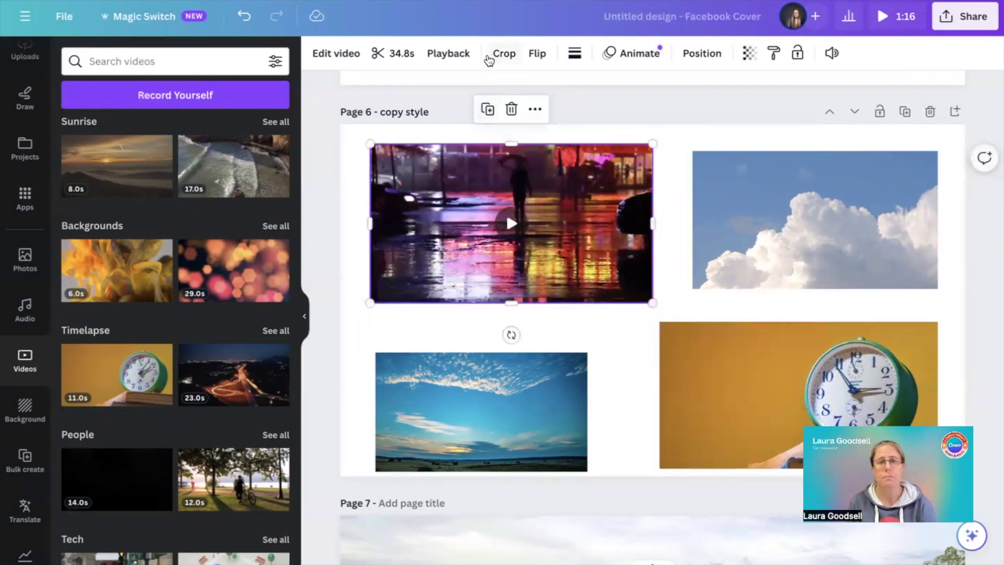
click(573, 54)
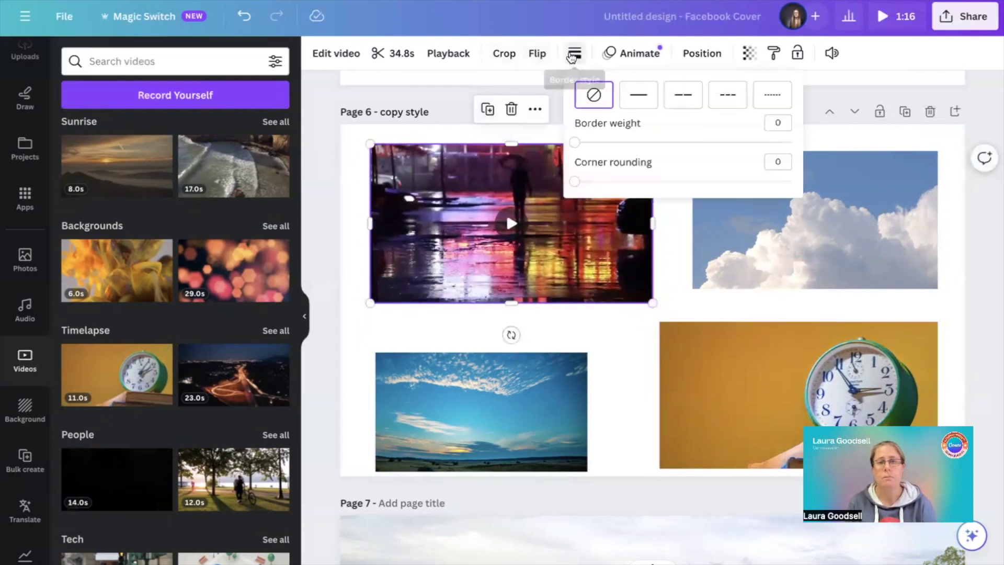
click(638, 94)
drag(582, 143, 646, 142)
drag(577, 182, 790, 184)
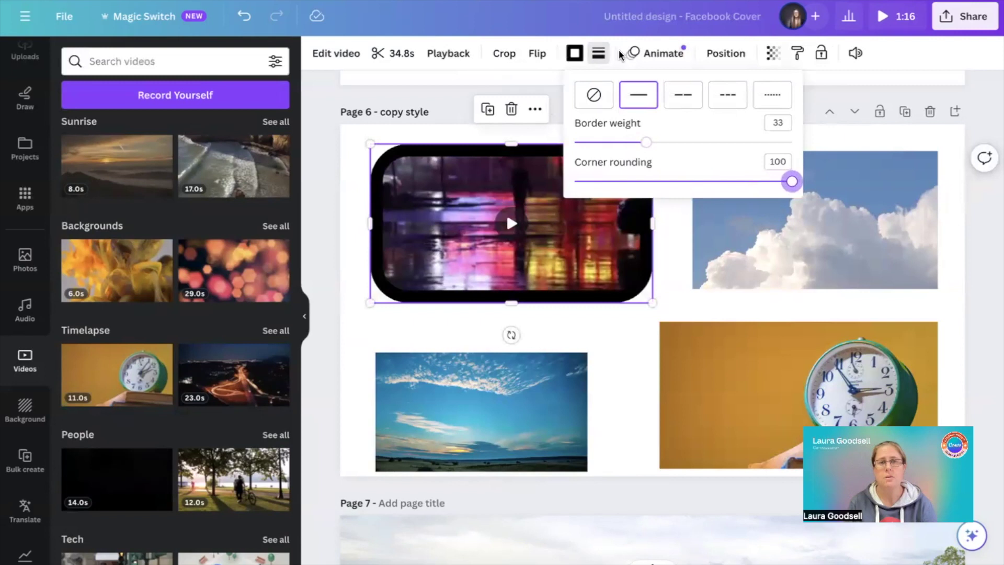
Step: Apply the default yellow-to-orange gradient to the border of page 6's rain video
click(575, 53)
scroll(167, 392, down, 9)
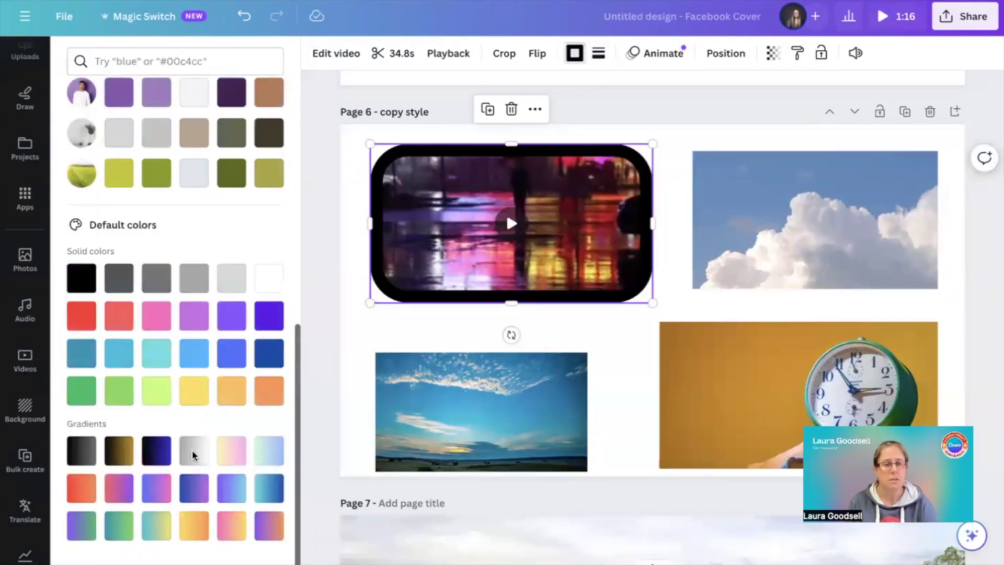
click(198, 524)
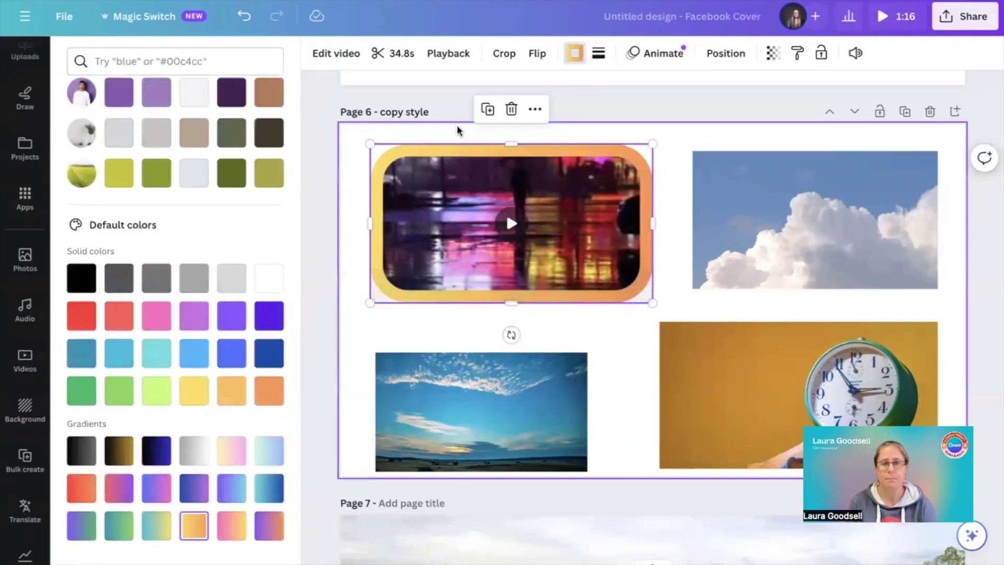
click(629, 106)
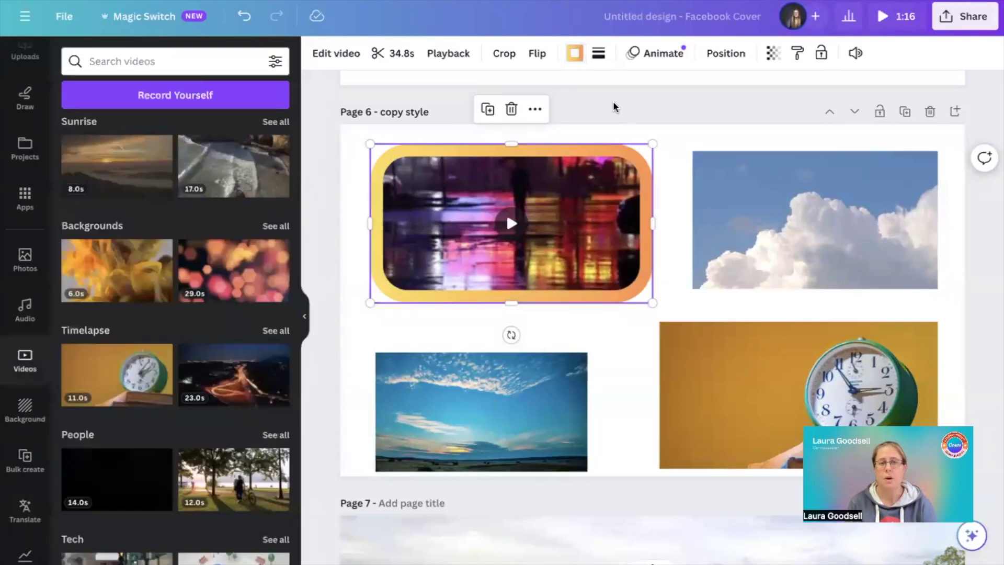
click(615, 104)
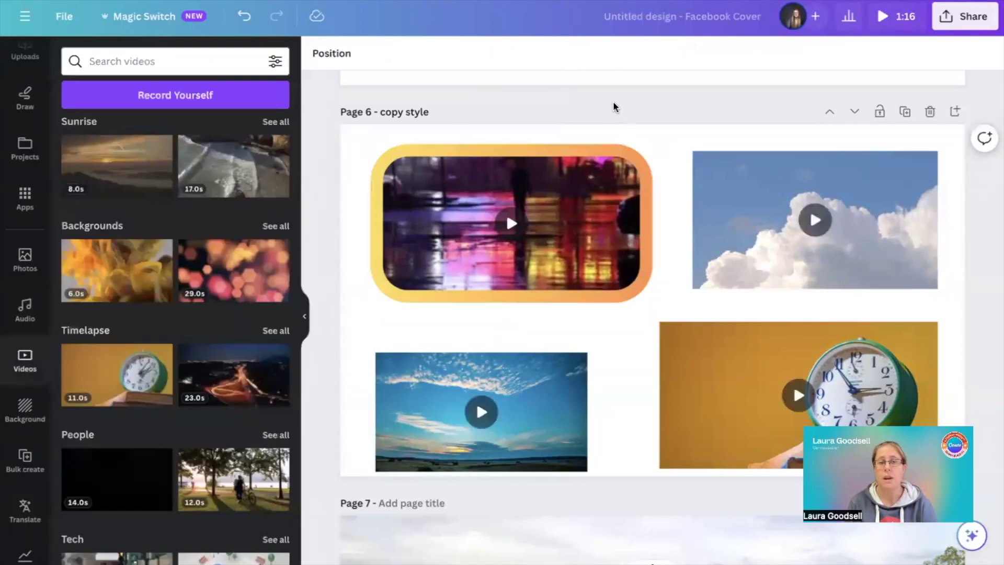
Step: Copy the rain video's gradient border style onto the cloud, blue sky and alarm clock videos
click(604, 200)
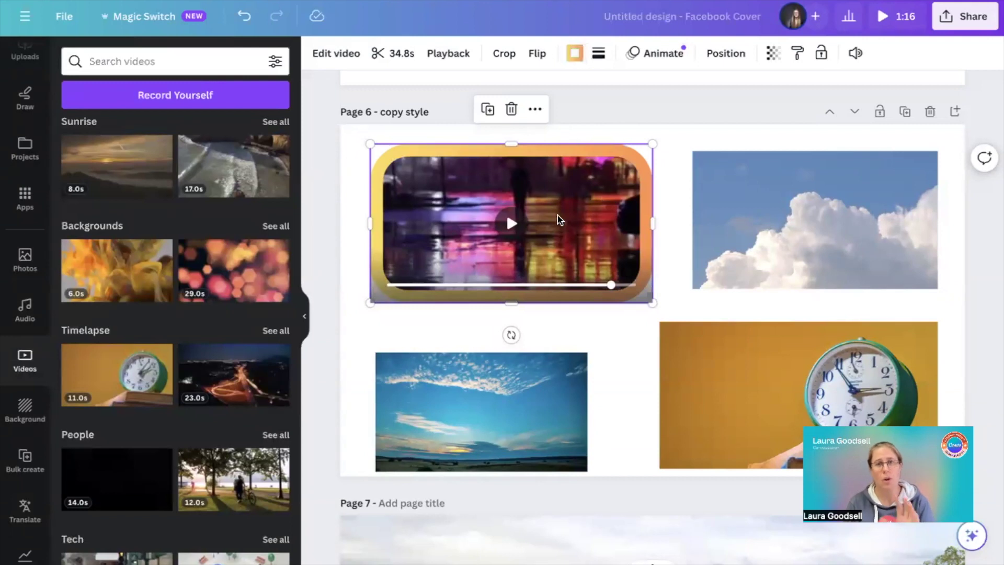
click(797, 53)
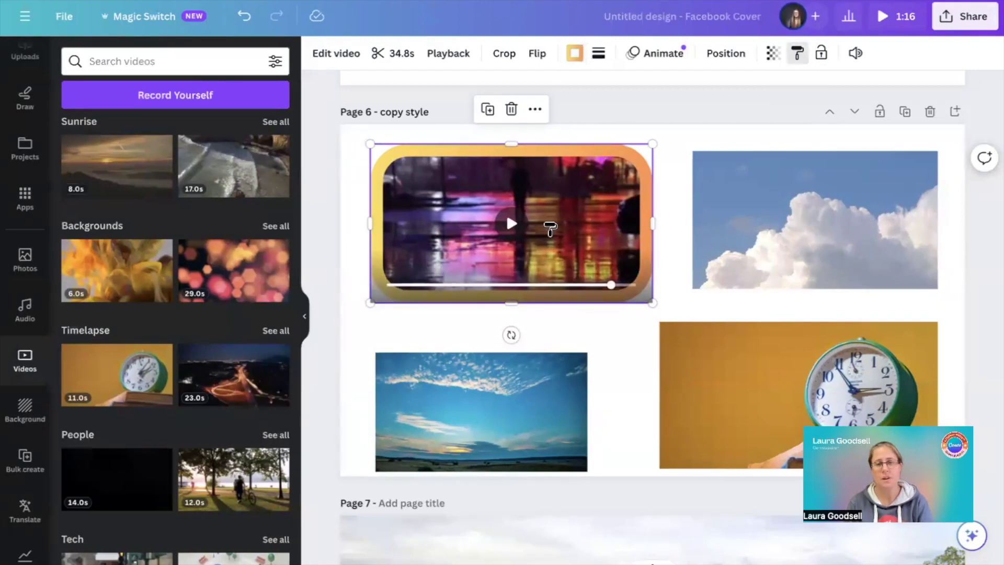
click(812, 216)
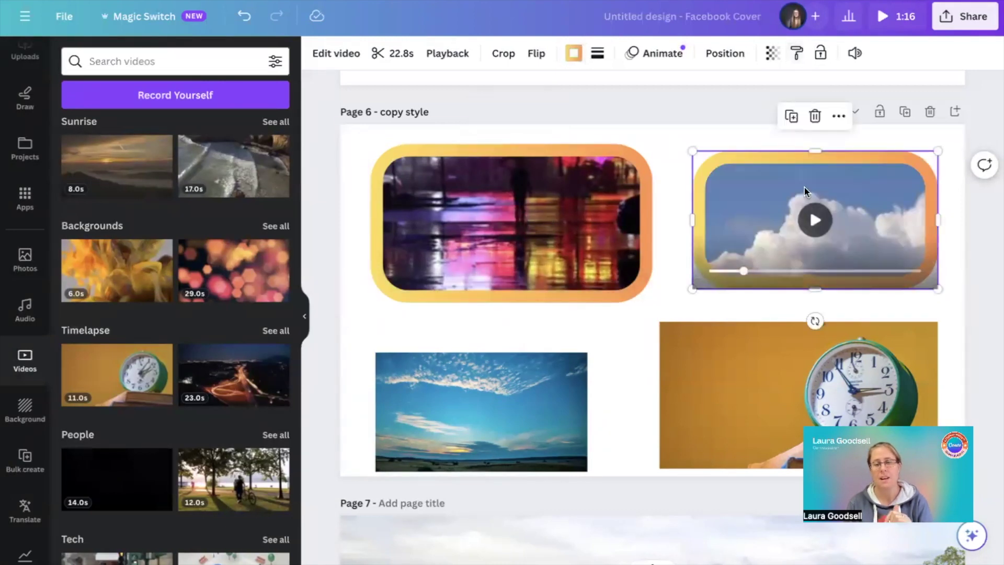
click(796, 53)
click(504, 387)
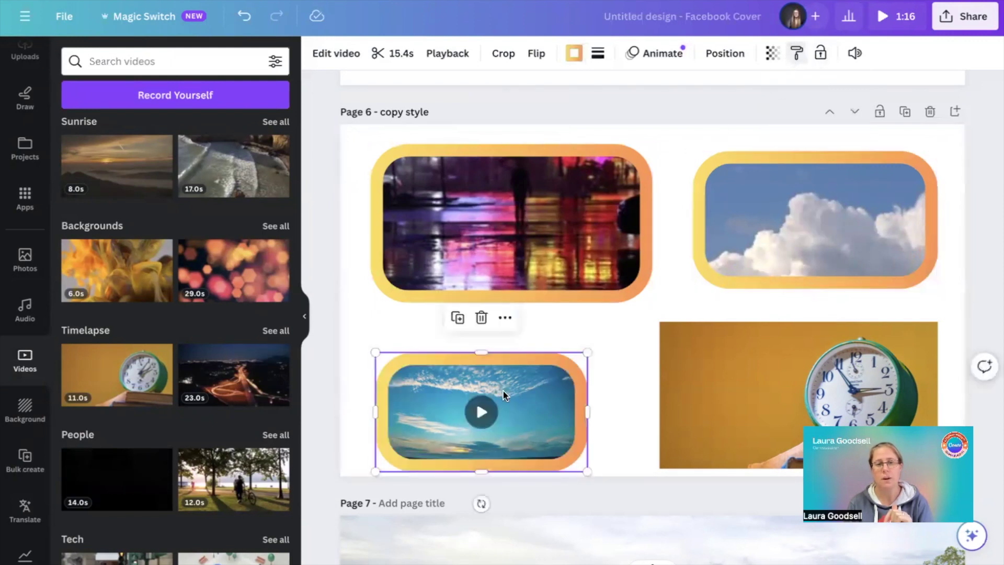
click(796, 56)
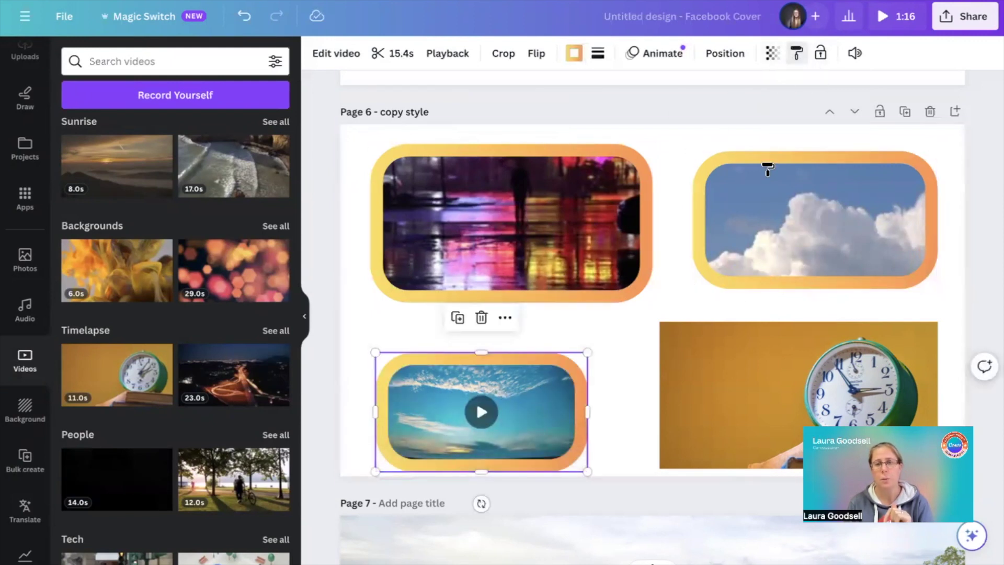
click(721, 346)
drag(495, 389, 525, 367)
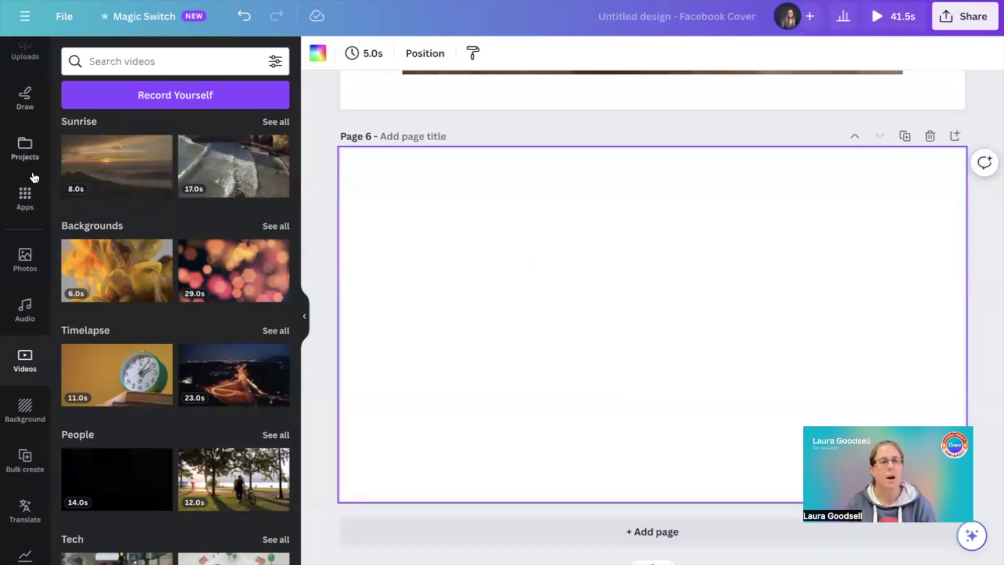
Step: Add the recently used photo of a green rice field with a path to page 6
click(24, 258)
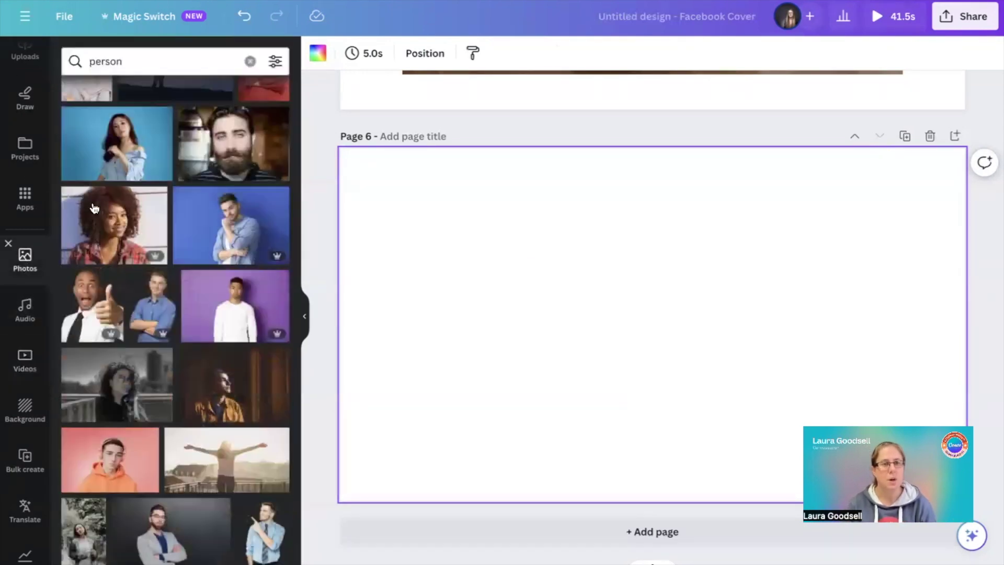
click(249, 61)
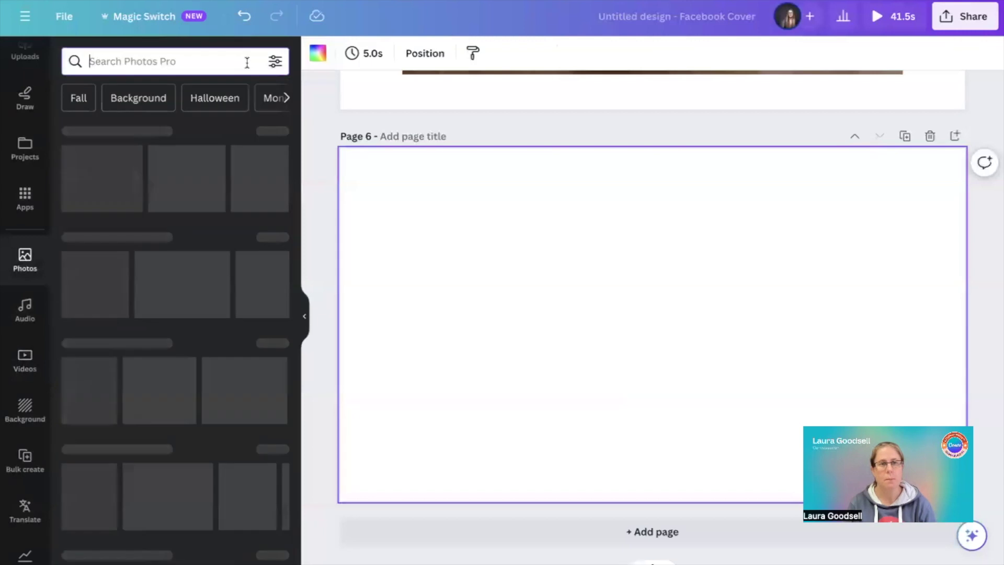
click(280, 135)
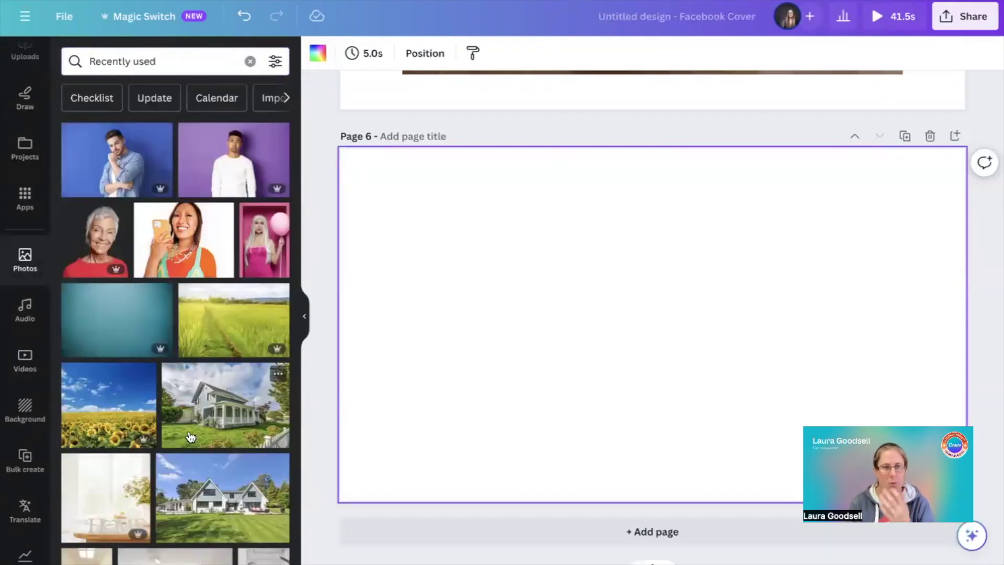
click(228, 326)
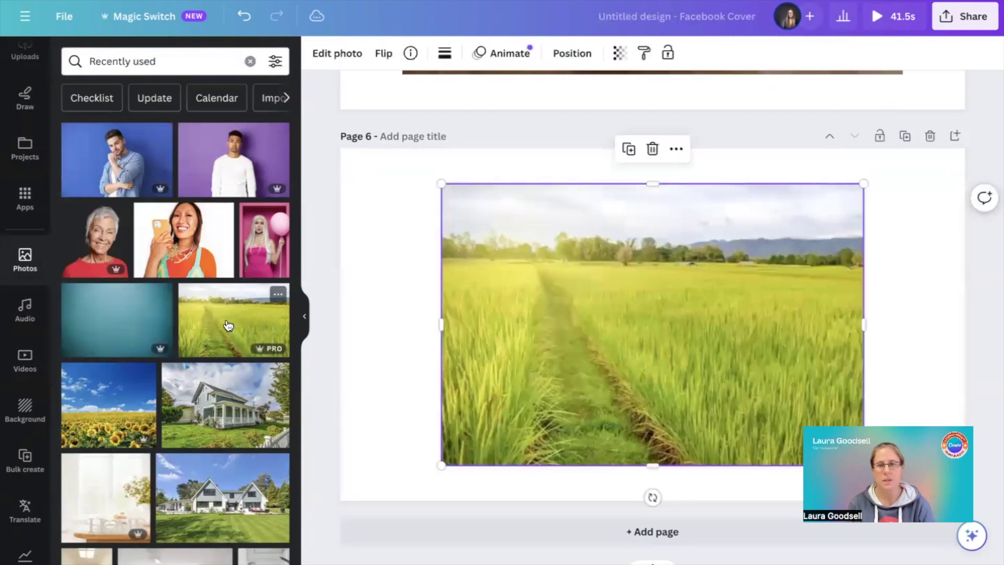
Step: Enlarge the rice field photo to full page height against page 6's right edge, trimming its left side slightly and leaving a blank strip there
drag(588, 320, 680, 285)
drag(543, 430, 445, 525)
click(399, 419)
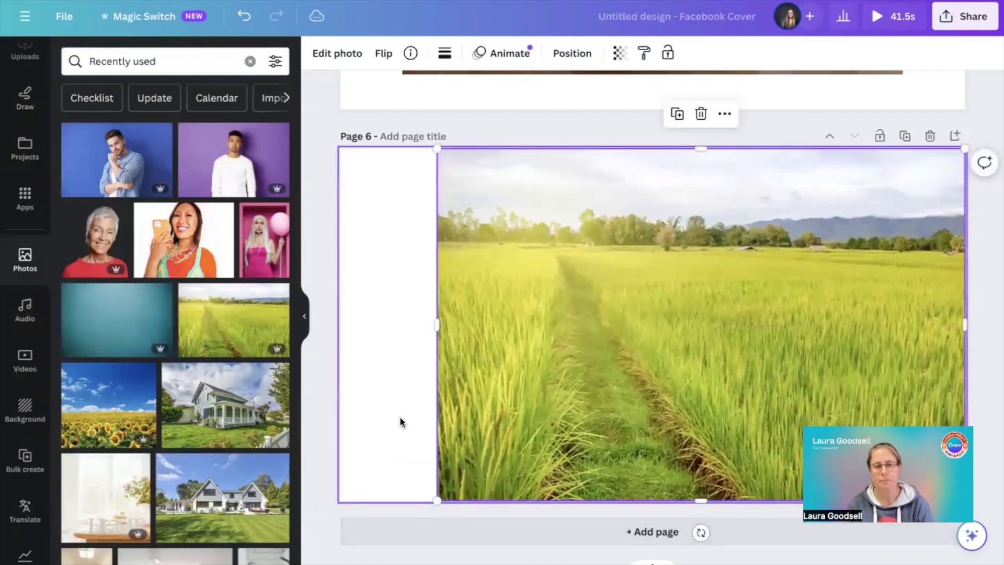
click(493, 336)
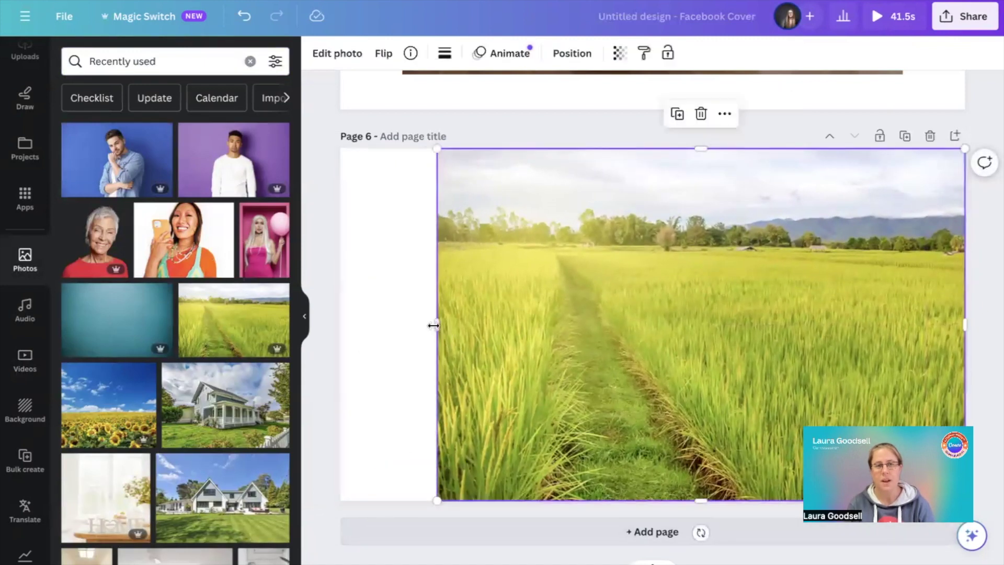
mouse_move(426, 325)
mouse_down()
mouse_move(351, 326)
mouse_move(441, 328)
mouse_up()
click(395, 344)
click(569, 321)
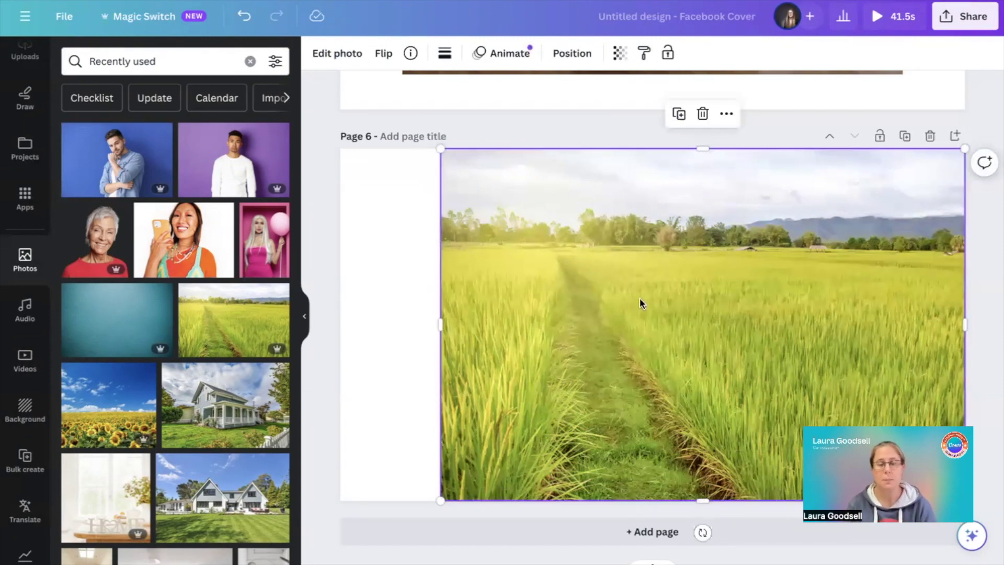
Step: Open Magic Expand for the rice field photo and preview the 2:3, 3:2 and 4:3 expansion sizes
click(338, 54)
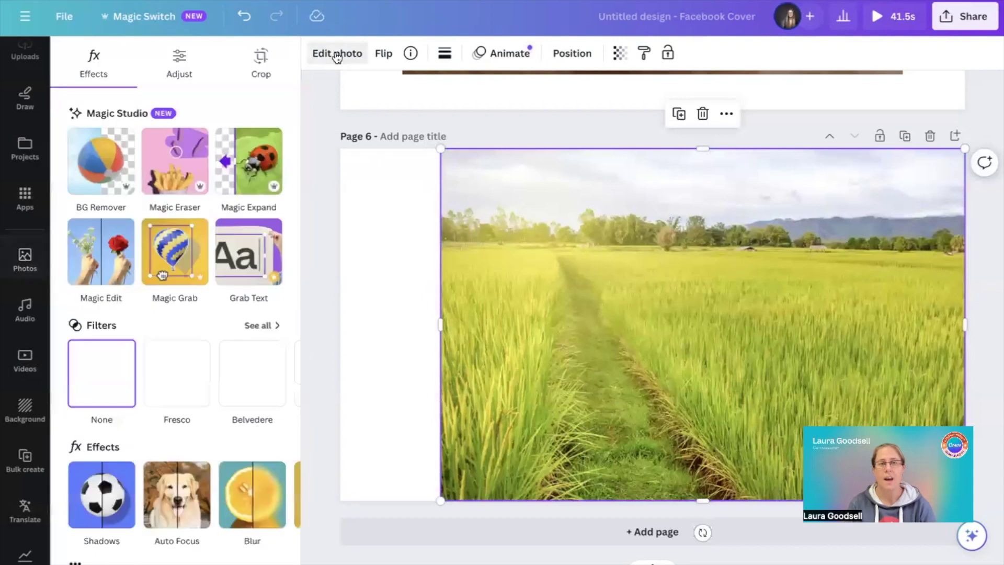
click(239, 156)
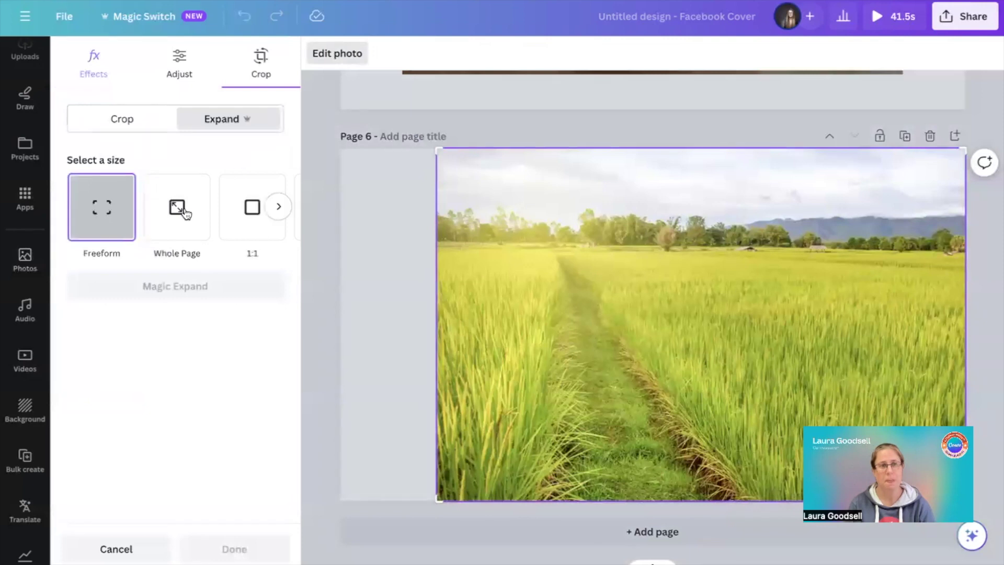
click(276, 211)
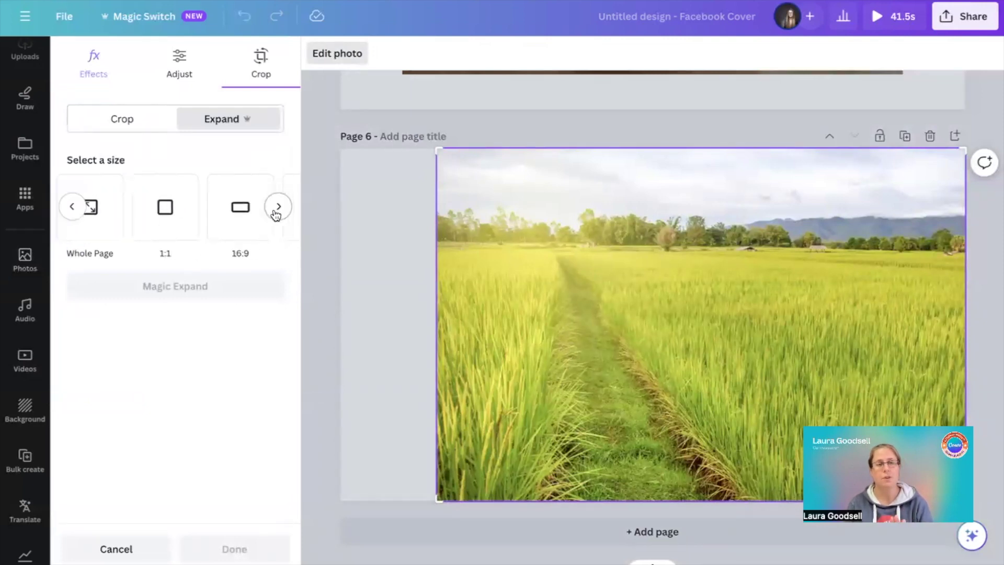
click(276, 211)
click(276, 210)
click(276, 215)
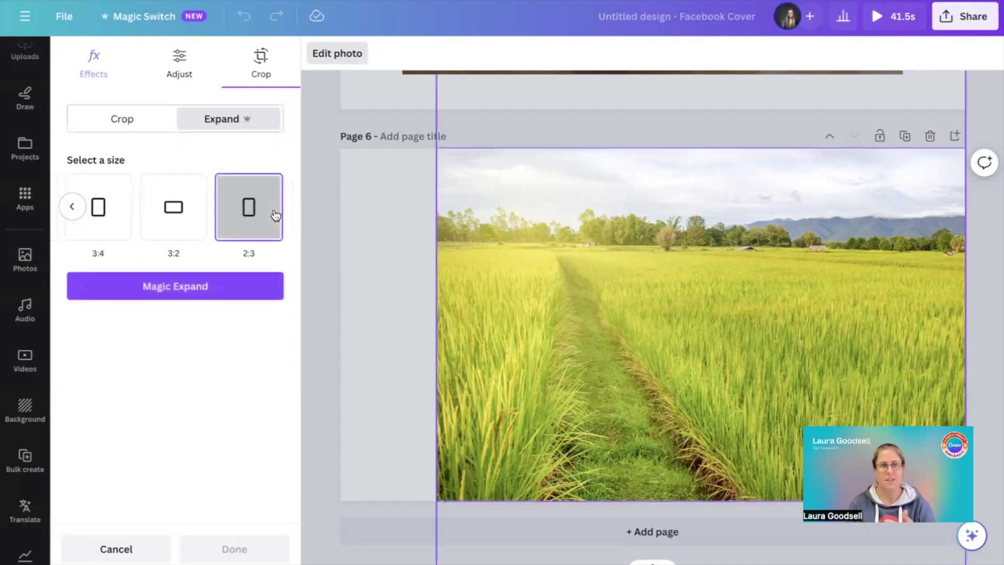
click(198, 213)
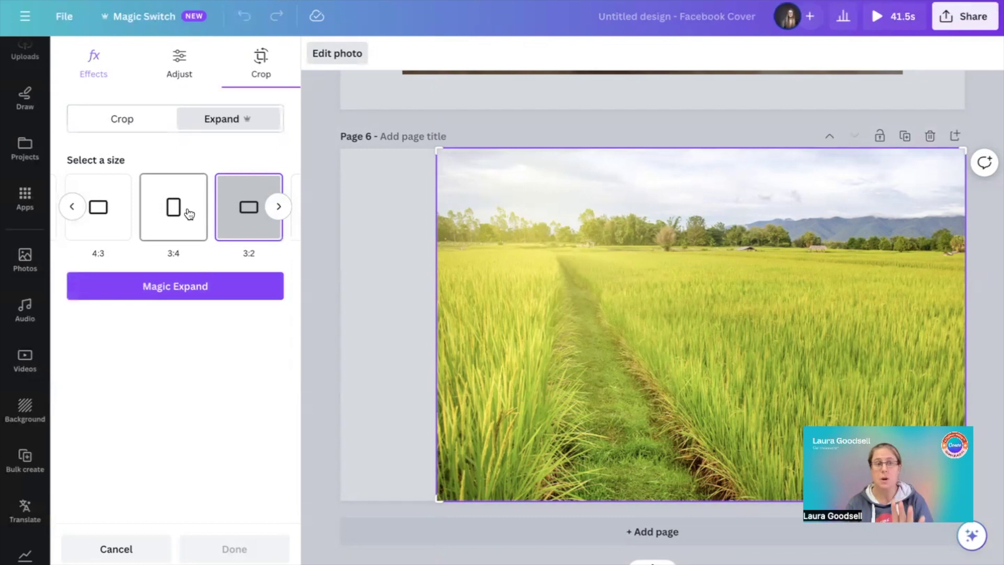
click(125, 213)
click(74, 209)
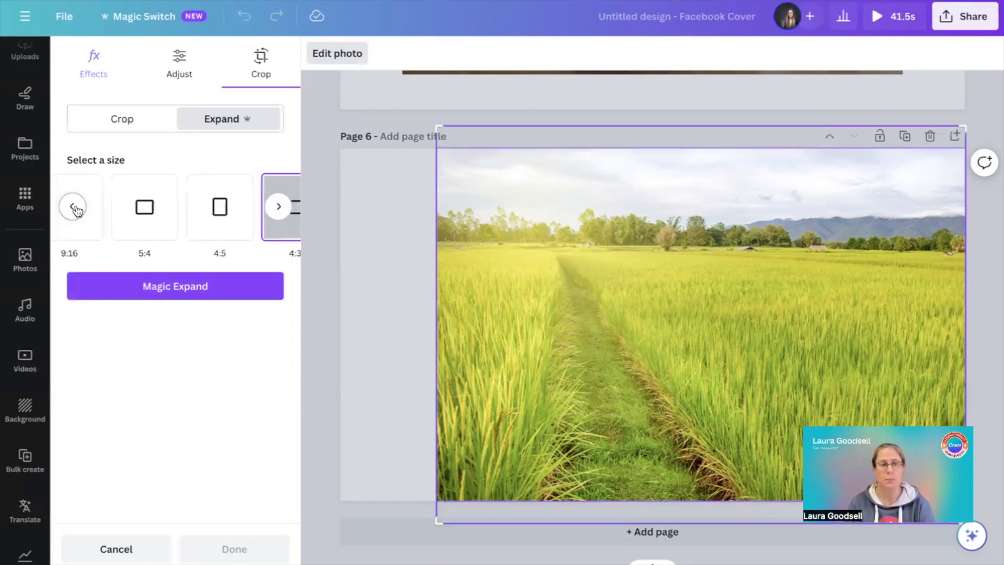
click(75, 208)
click(74, 207)
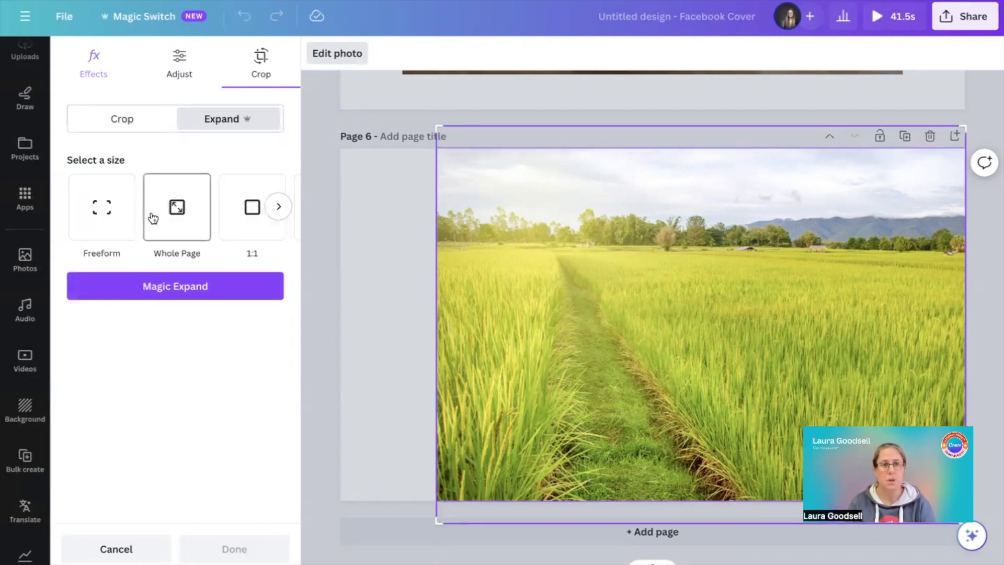
Step: Magic Expand the rice field photo to the Whole Page size, compare the generated versions and keep the fourth one
click(178, 208)
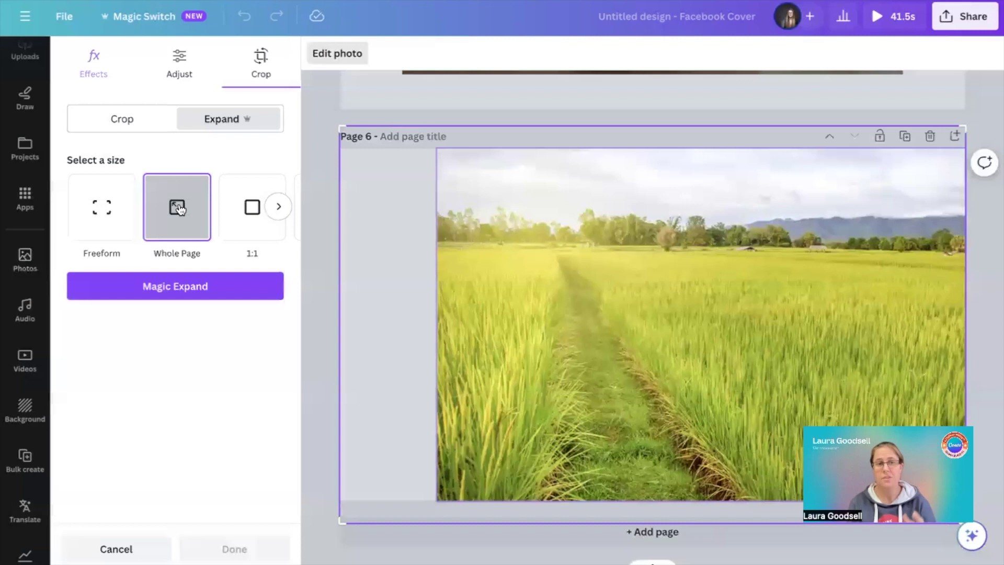
click(168, 289)
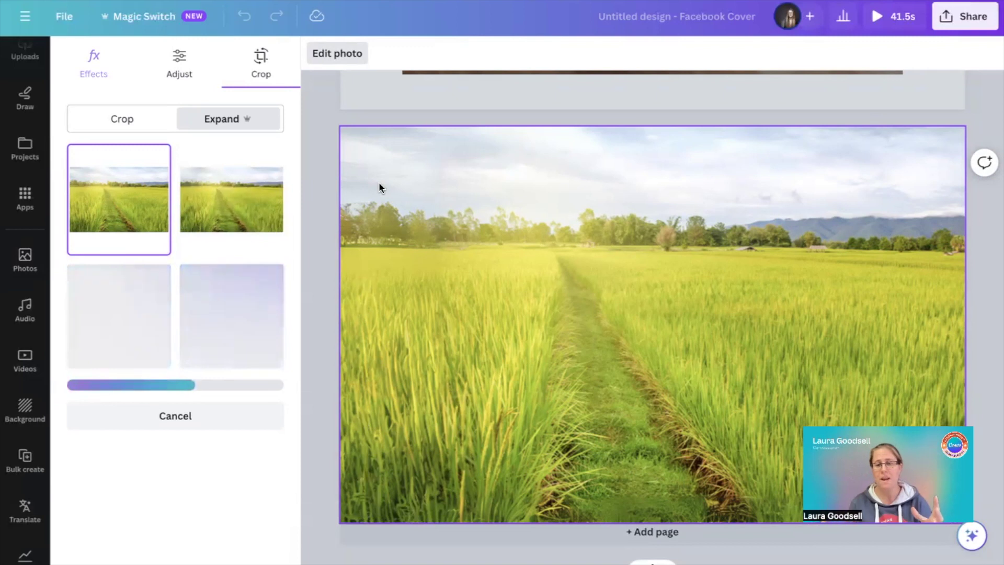
click(241, 210)
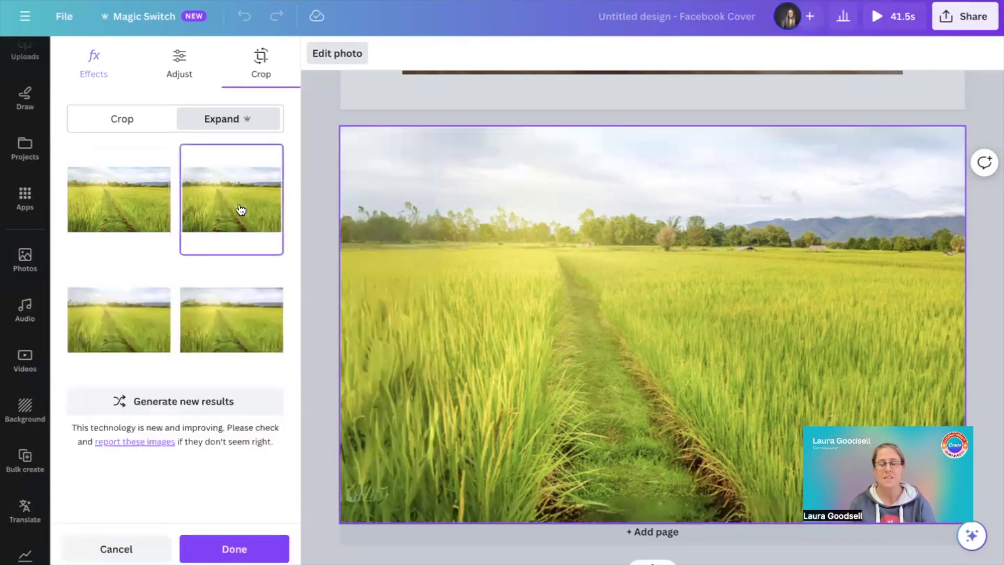
click(139, 335)
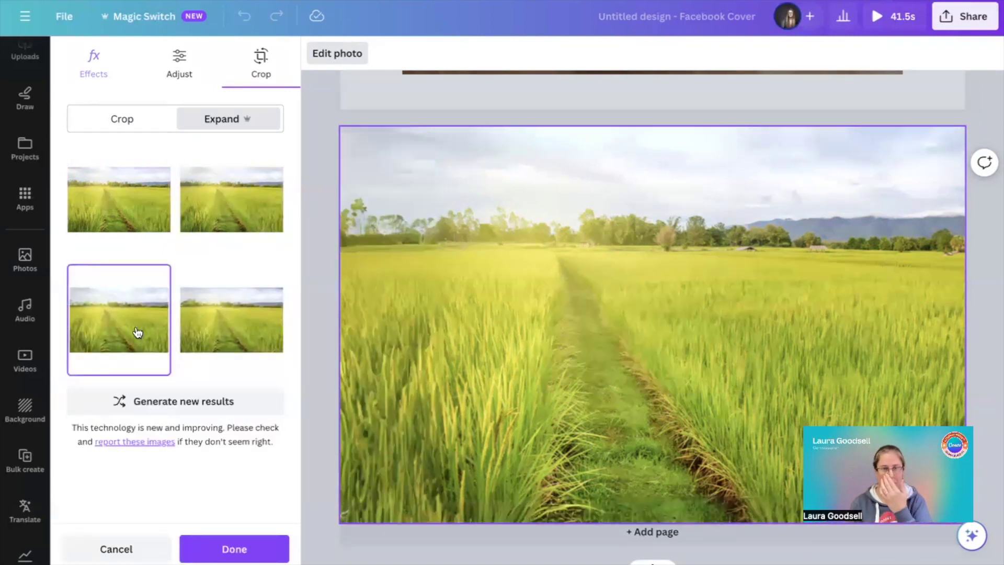
click(218, 332)
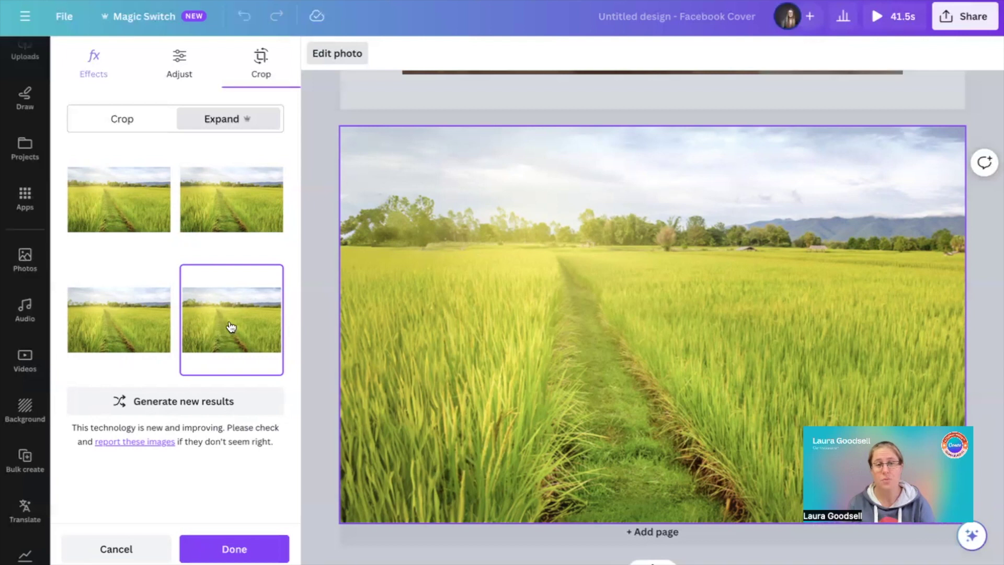
click(321, 416)
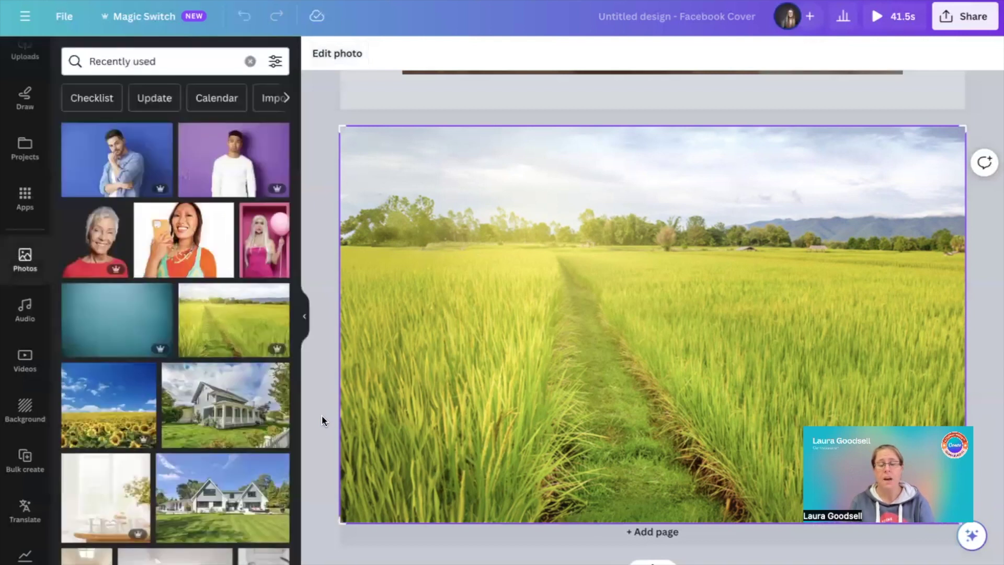
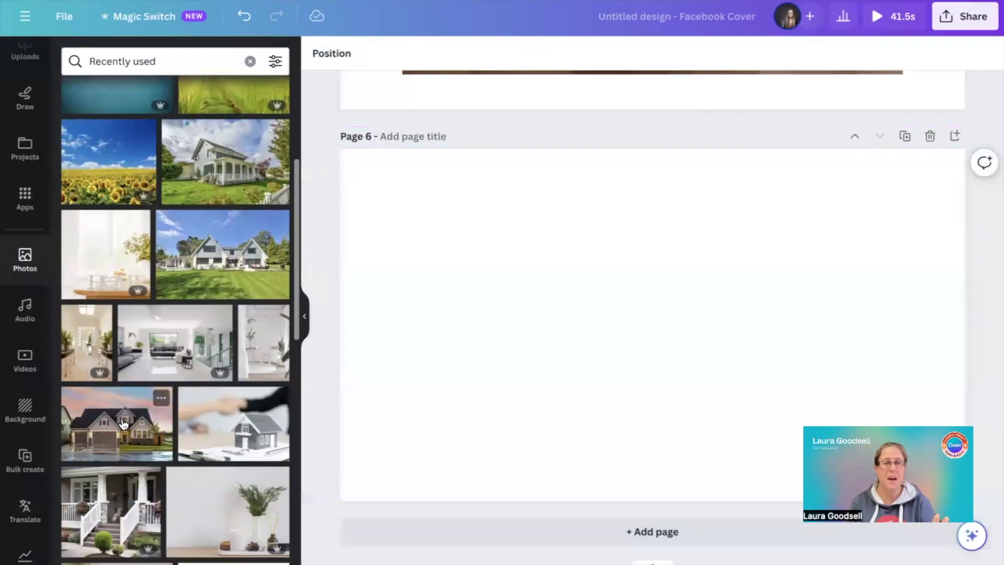
Step: Add the recently used photo of a table with HOME letters and flowers to page 6 and shift it slightly left
scroll(124, 423, down, 2)
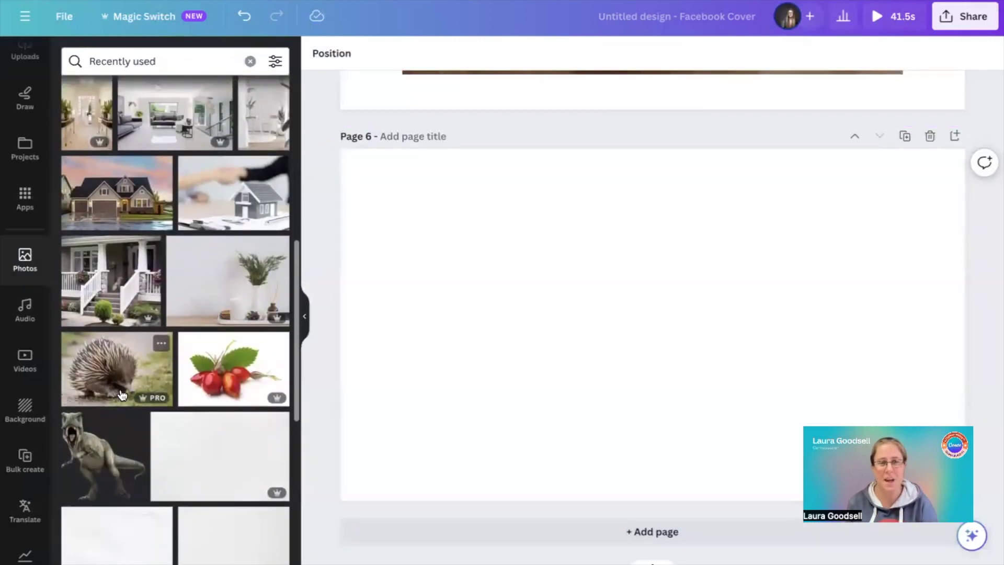
scroll(119, 377, down, 2)
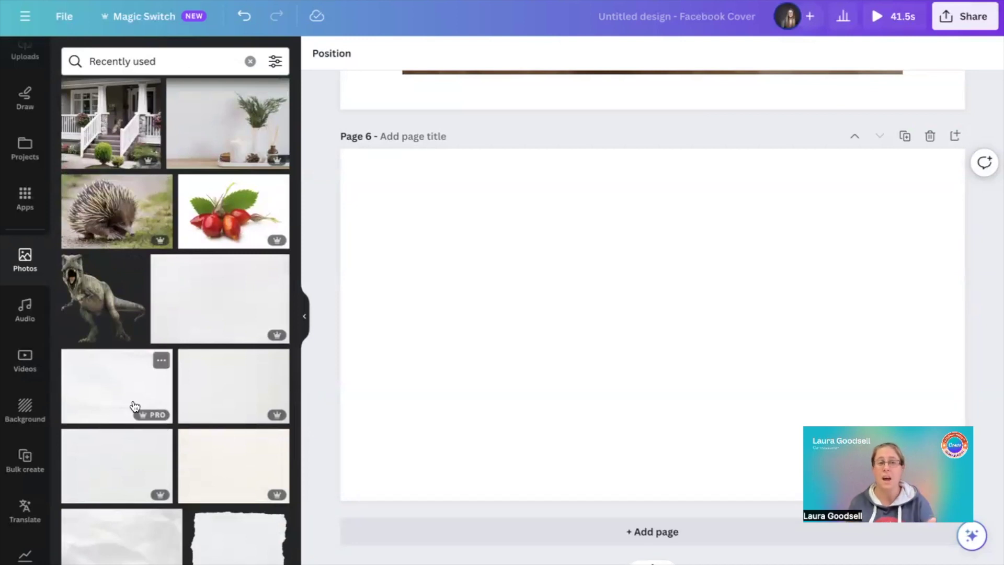
scroll(135, 406, up, 8)
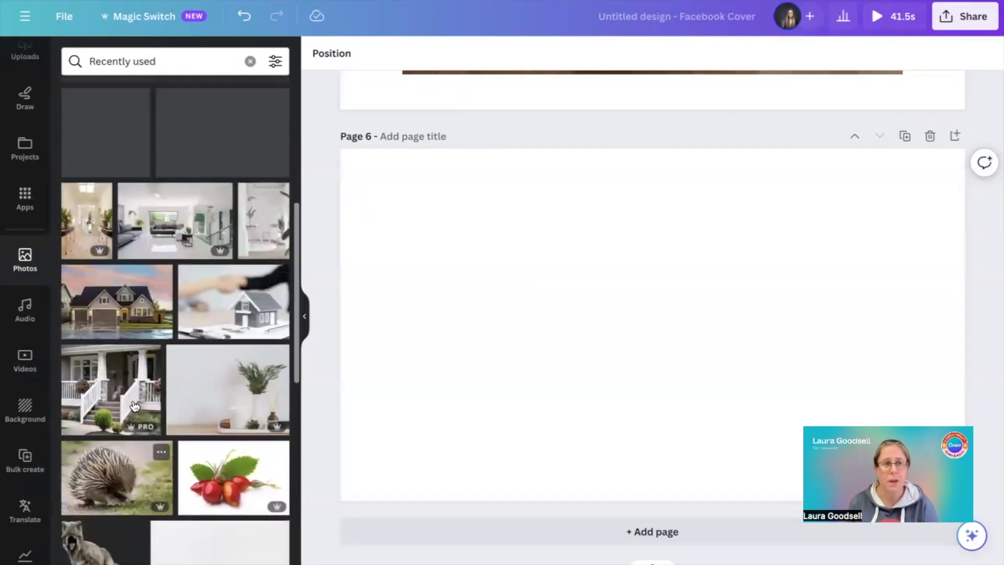
scroll(135, 406, up, 2)
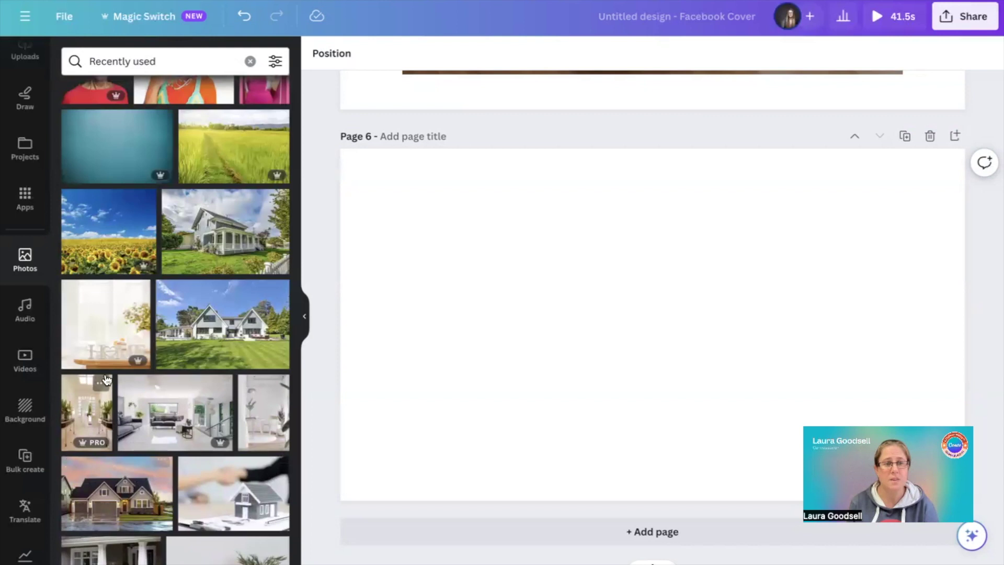
drag(103, 321, 104, 321)
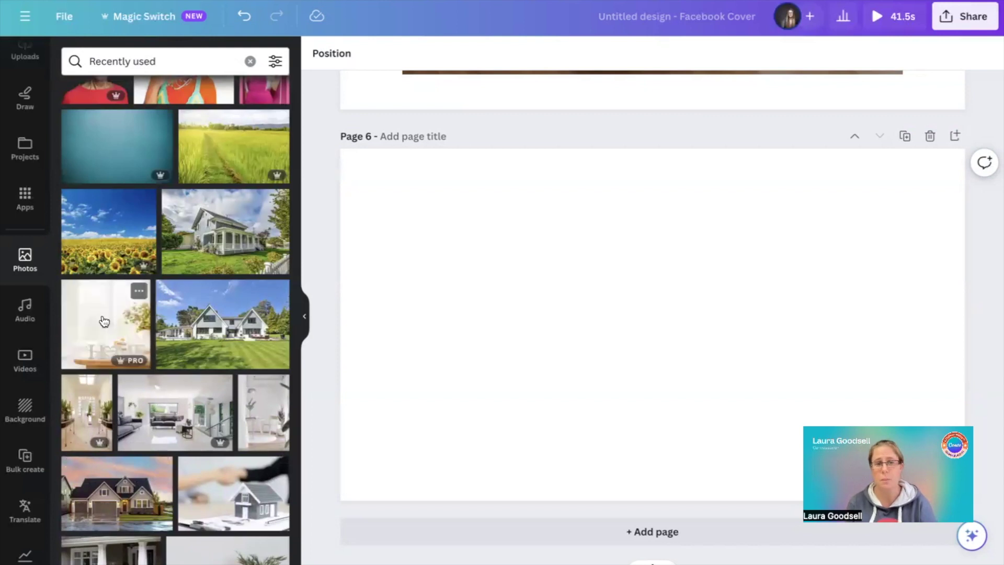
click(103, 321)
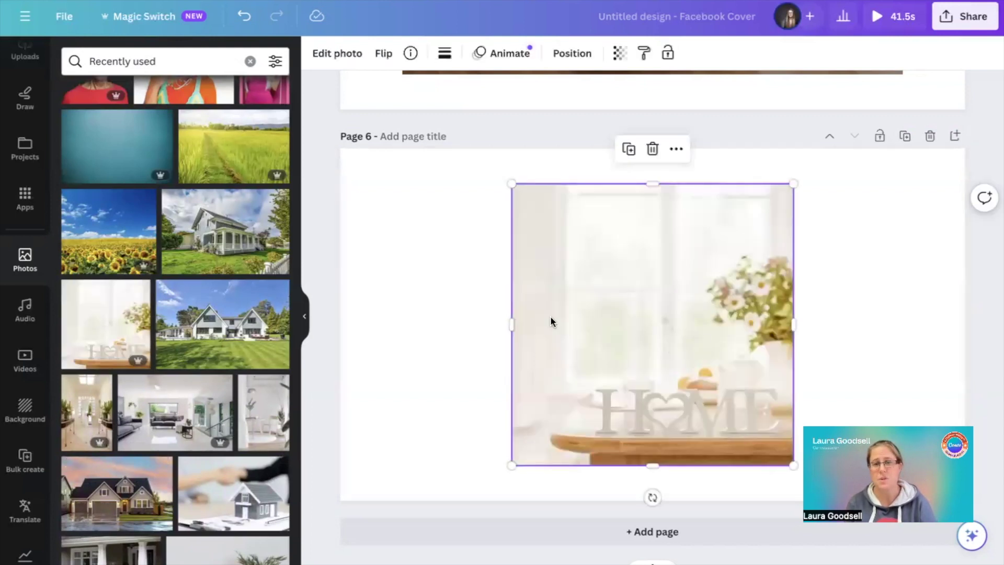
drag(607, 313, 594, 313)
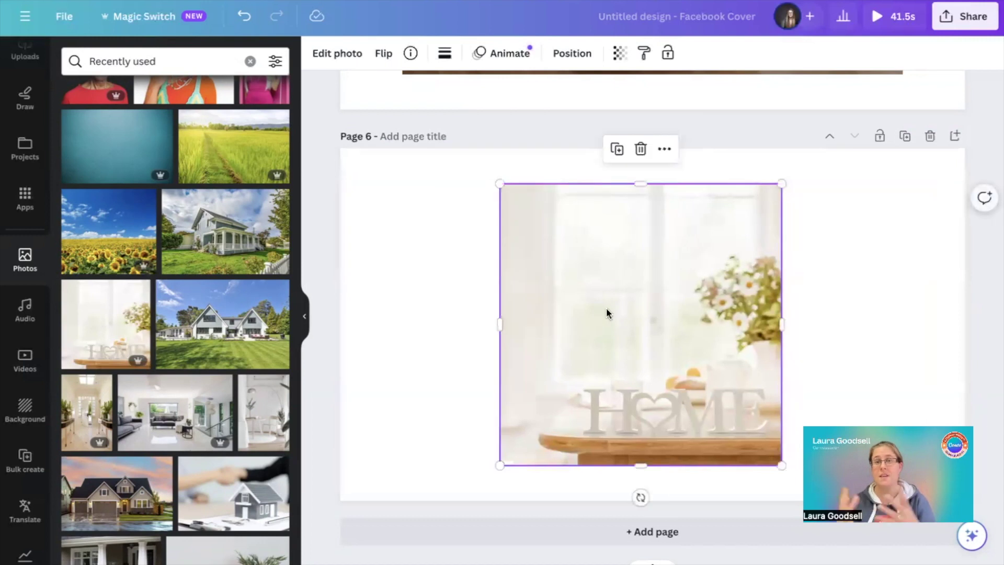
Step: Preview the 5:4 size for the HOME photo, settle on 4:3 and generate the Magic Expand results
click(334, 54)
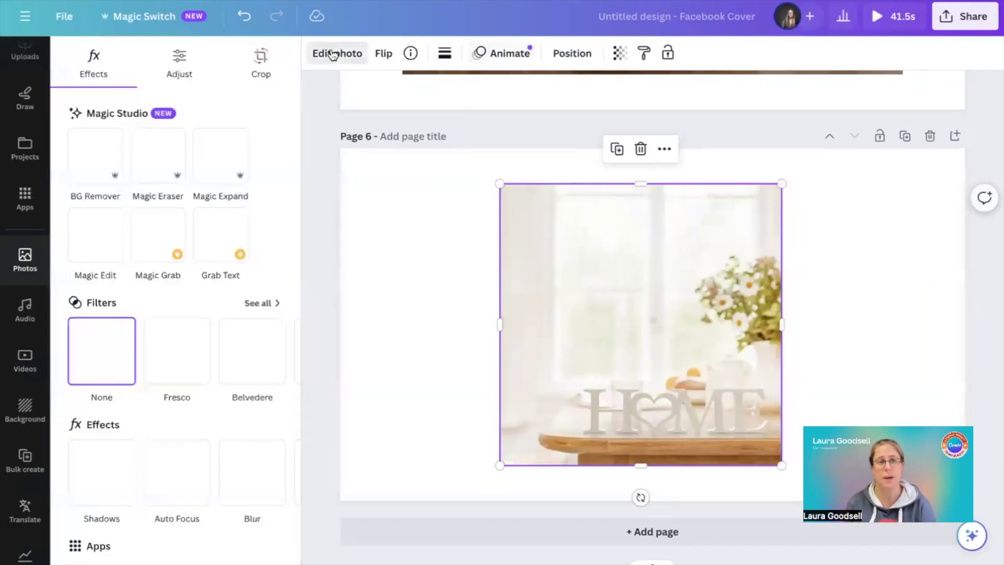
click(253, 162)
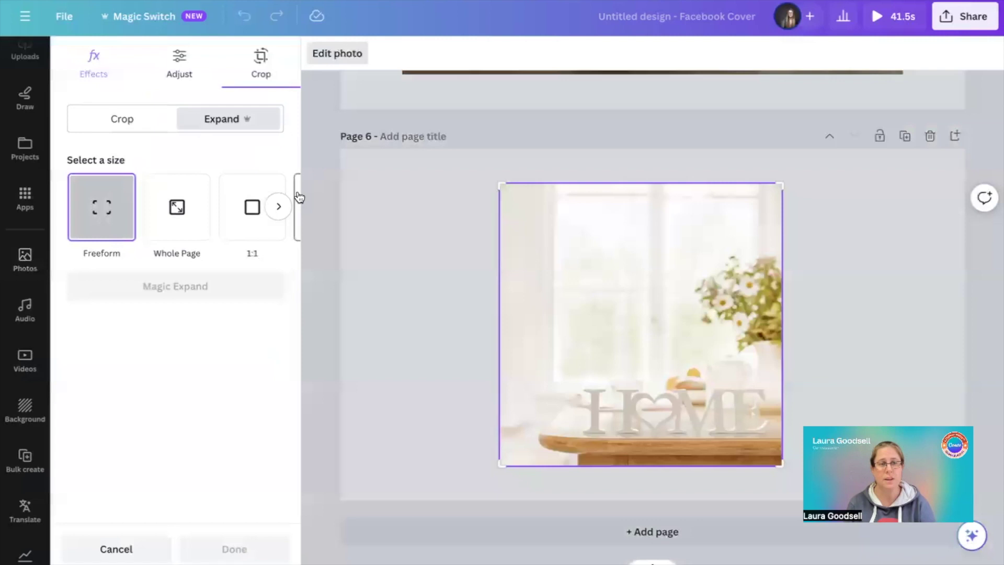
click(276, 208)
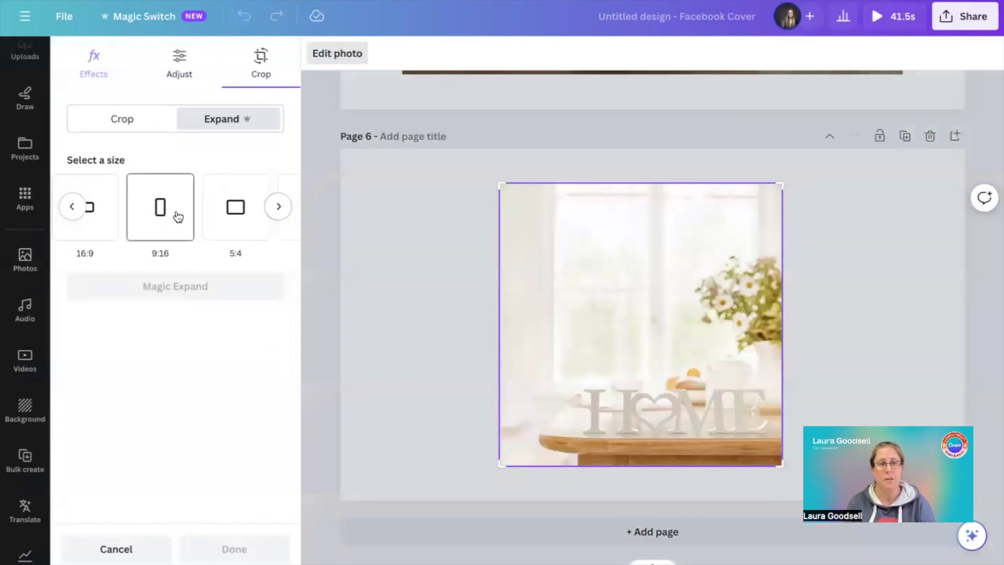
click(225, 215)
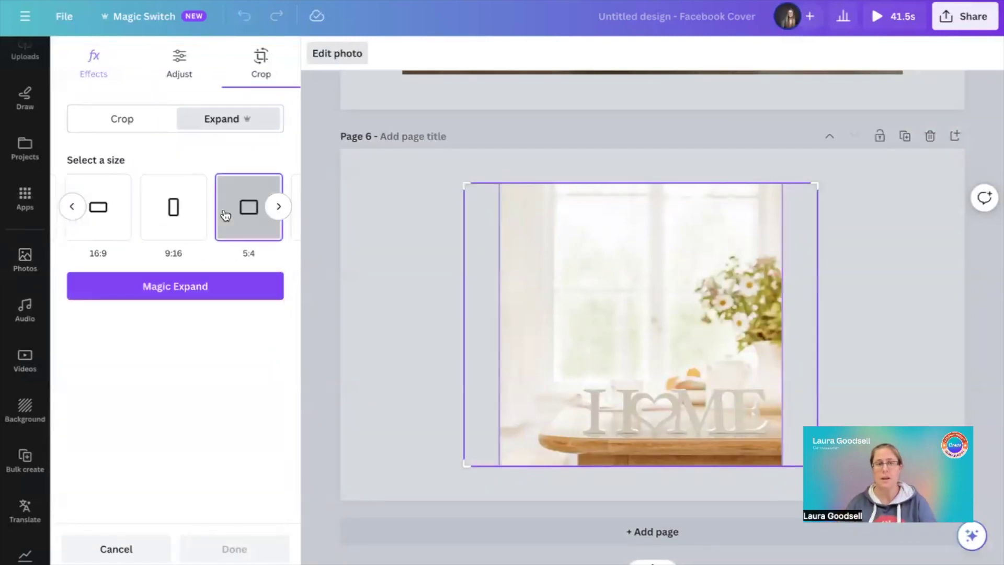
click(277, 207)
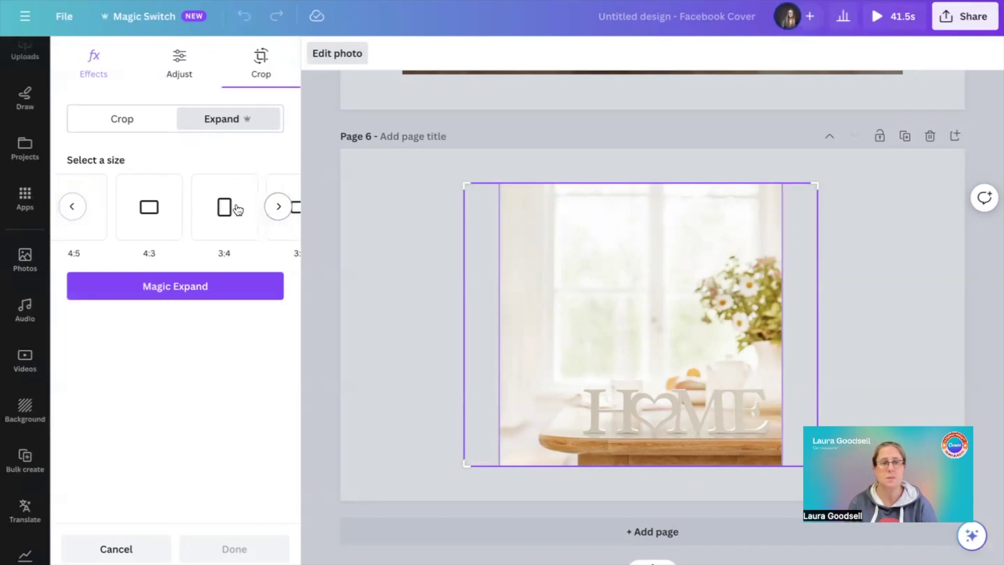
click(152, 209)
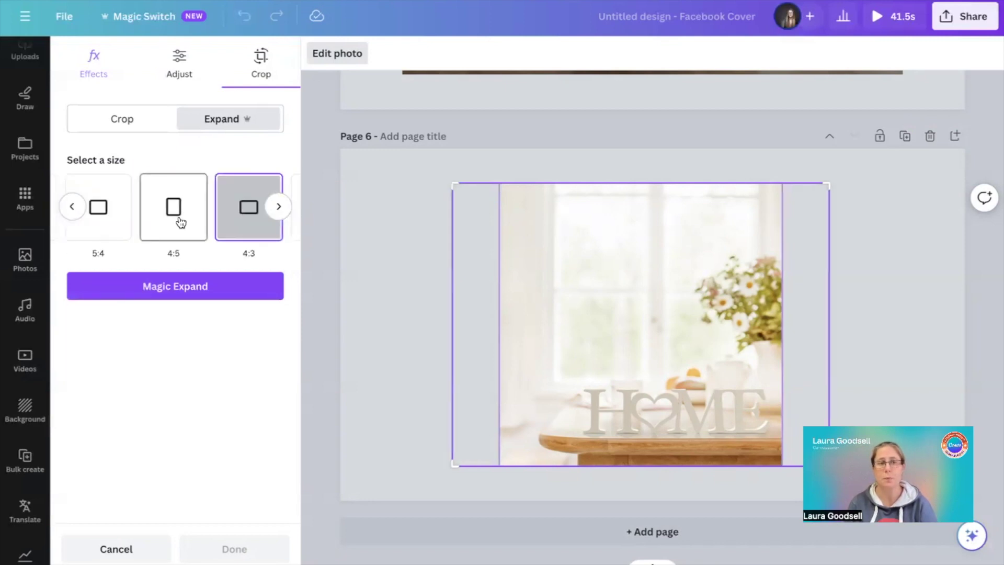
click(163, 287)
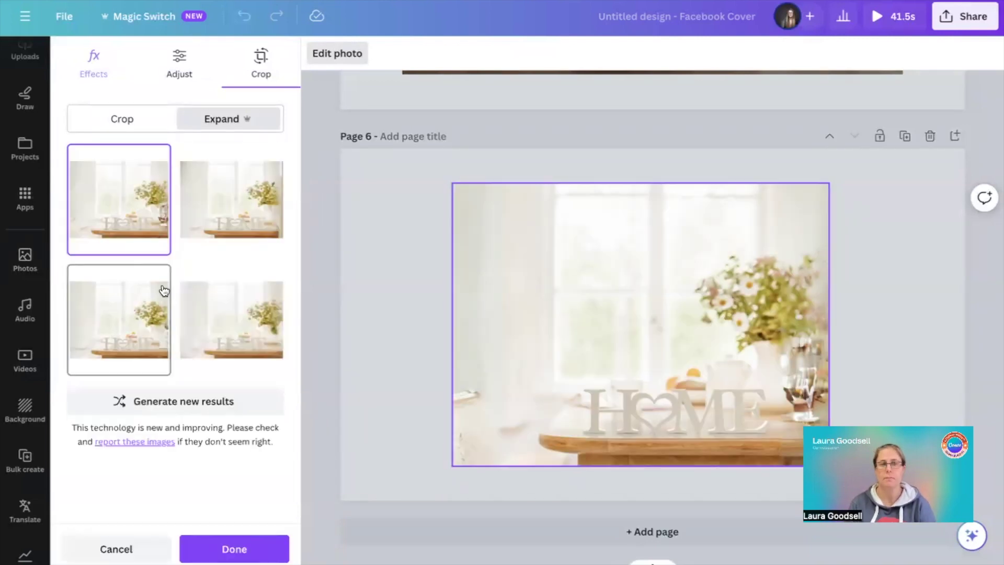
Step: Compare the generated 4:3 expansions of the HOME photo and select the third version
click(231, 208)
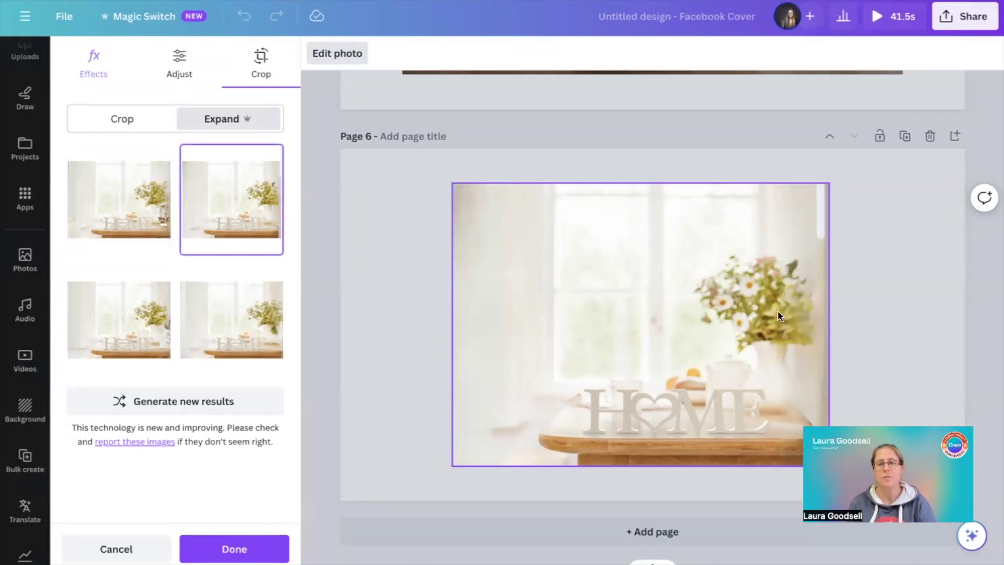
click(117, 330)
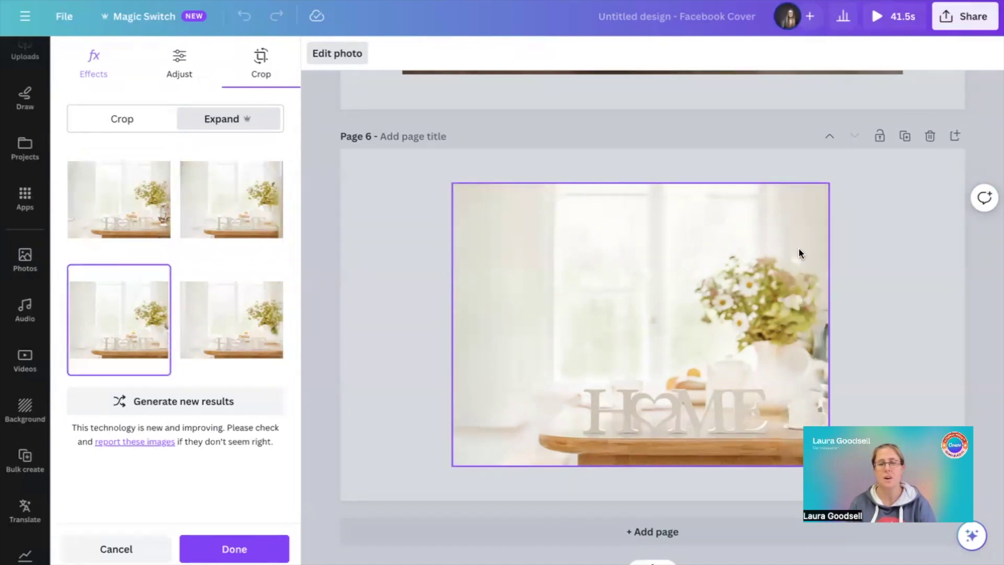
click(219, 339)
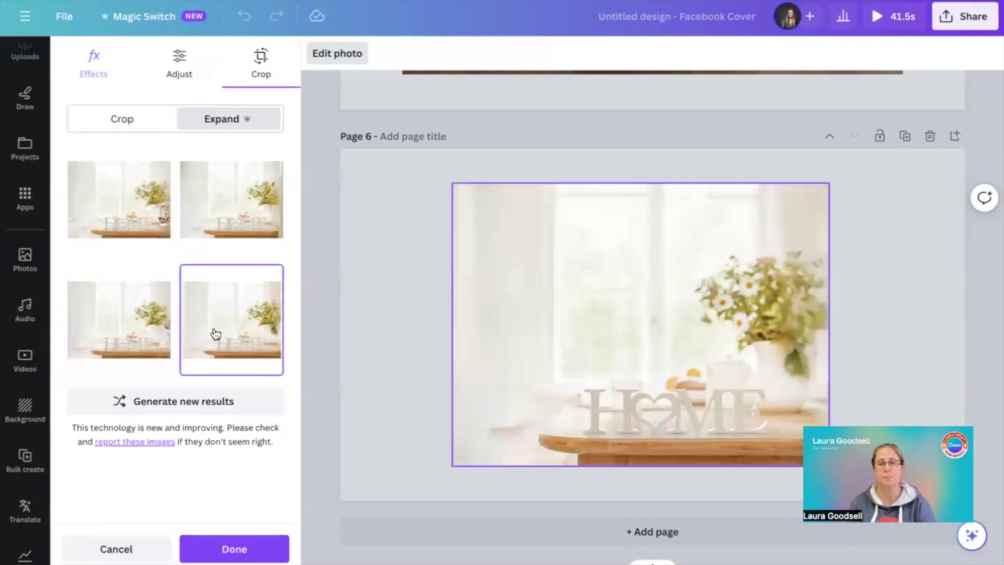
click(121, 332)
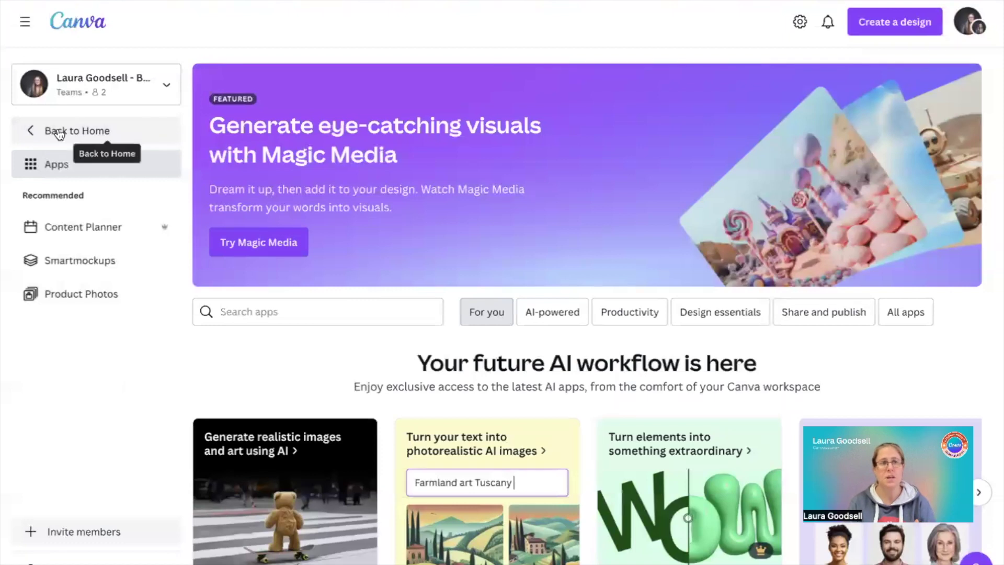
Step: Go to Smartmockups among the Canva apps and open the recently used mockup of a woman in a T-shirt on a tan background
click(125, 134)
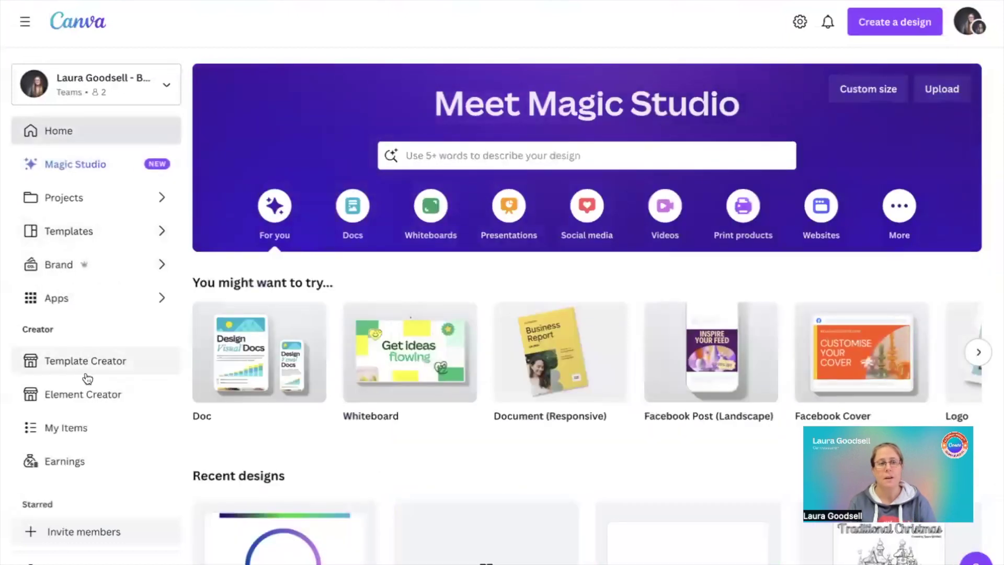
click(71, 300)
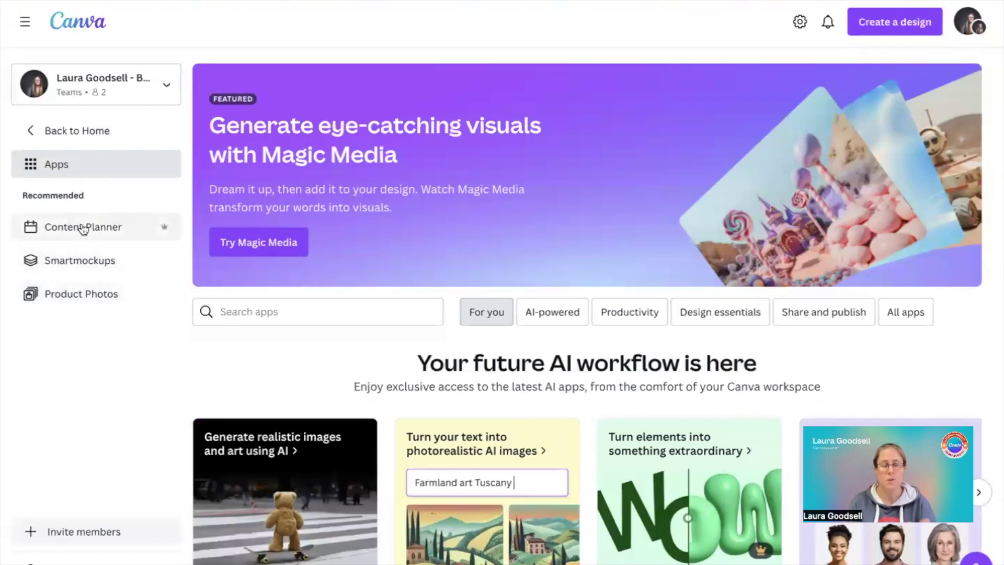
click(83, 261)
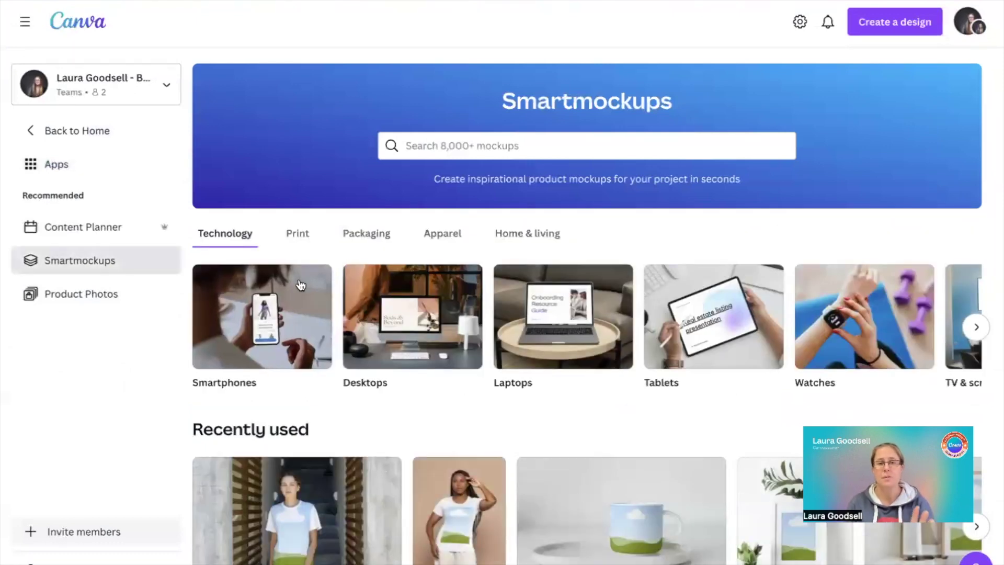
scroll(404, 276, down, 5)
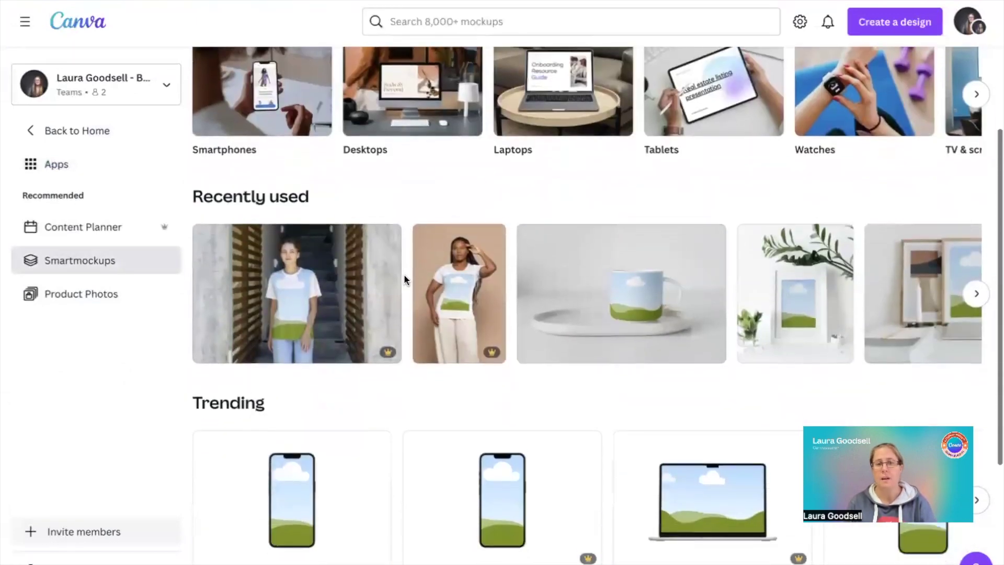
scroll(404, 277, down, 3)
scroll(413, 269, up, 2)
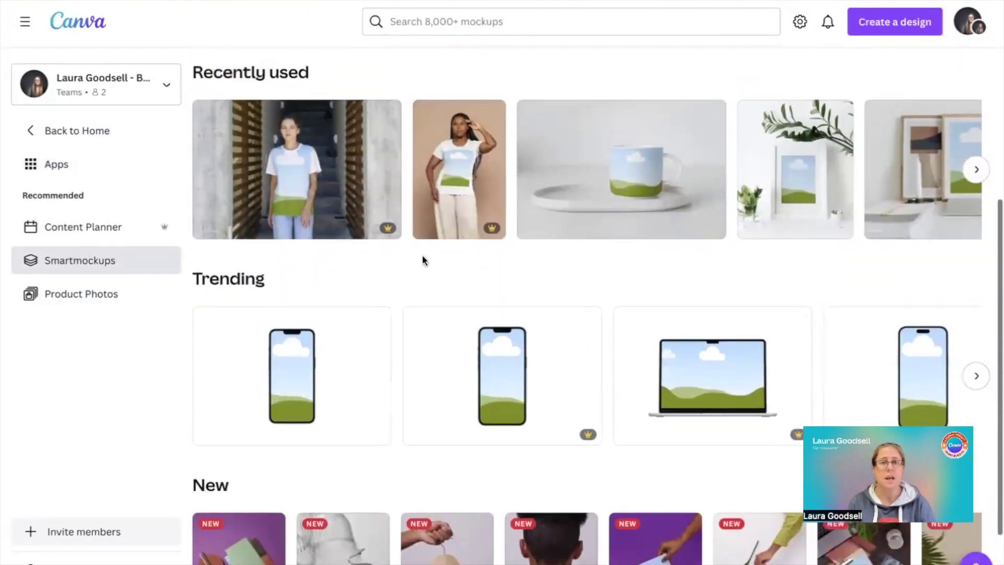
click(462, 170)
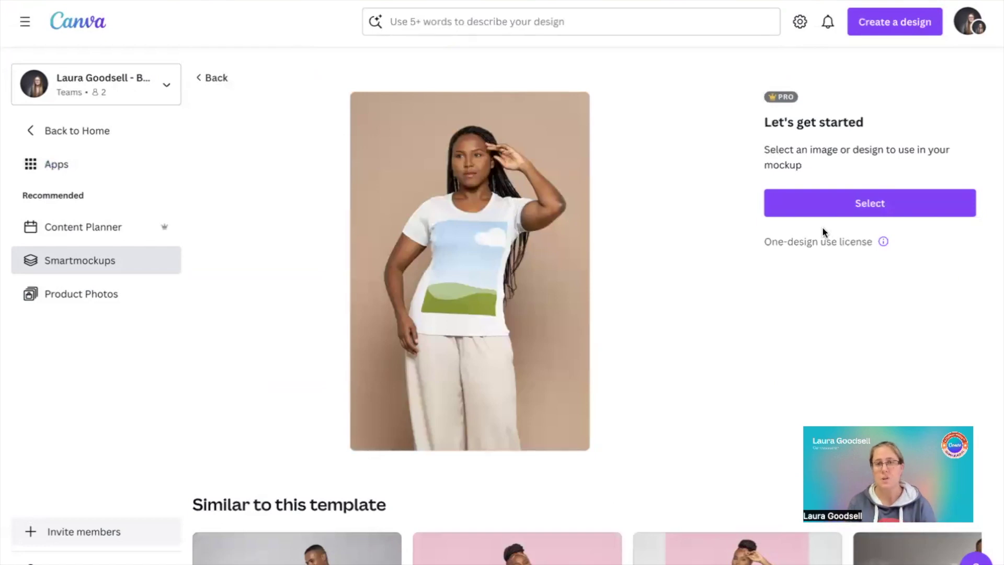
Step: Place the uploaded picture of a spooky Halloween house with pumpkins and a full moon on the T-shirt mockup
click(870, 203)
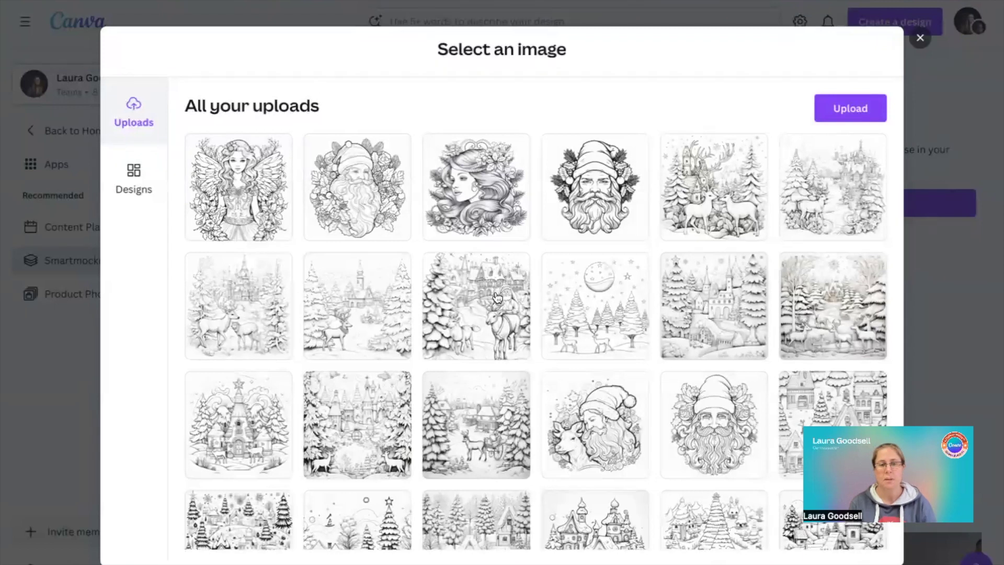
scroll(497, 297, down, 15)
scroll(497, 298, down, 20)
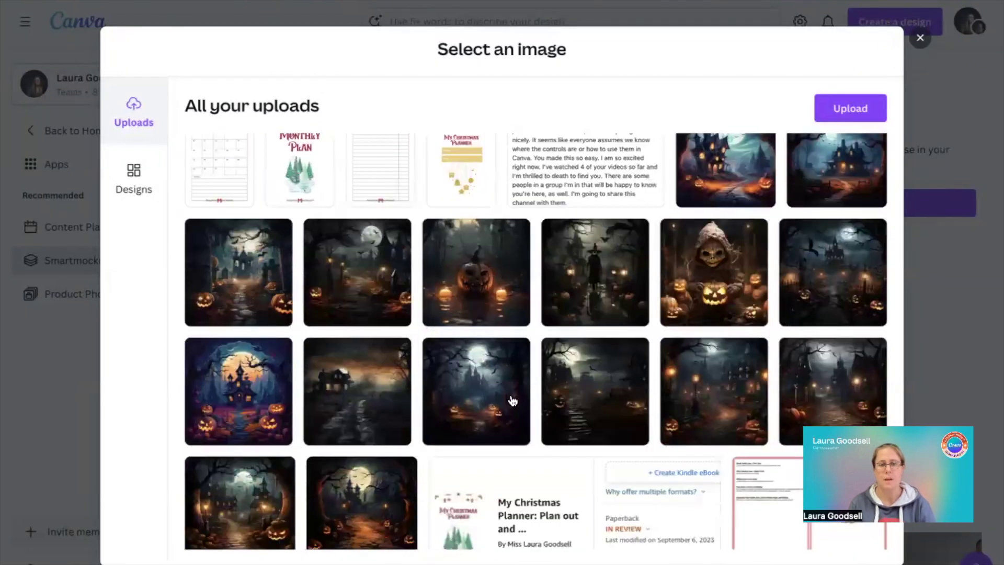
click(248, 401)
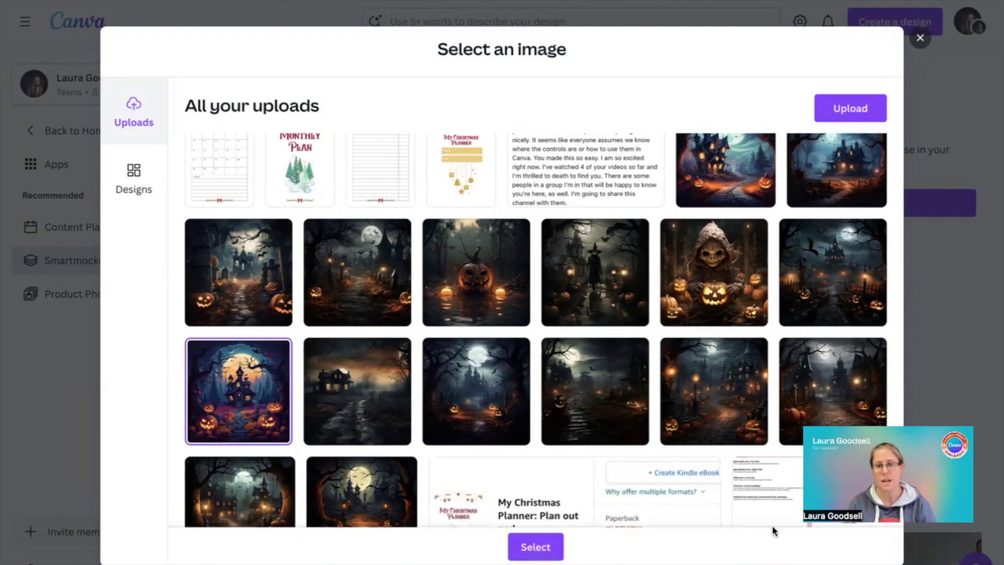
click(544, 541)
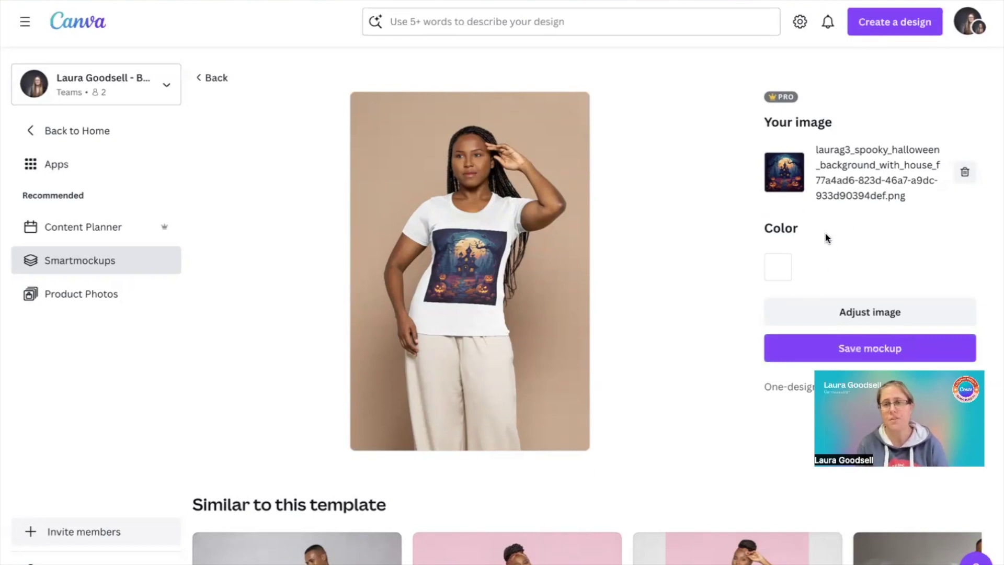
Step: Change the T-shirt color from the default to black, fine-tuning the shade to blend with the Halloween image
click(781, 269)
drag(780, 305, 771, 374)
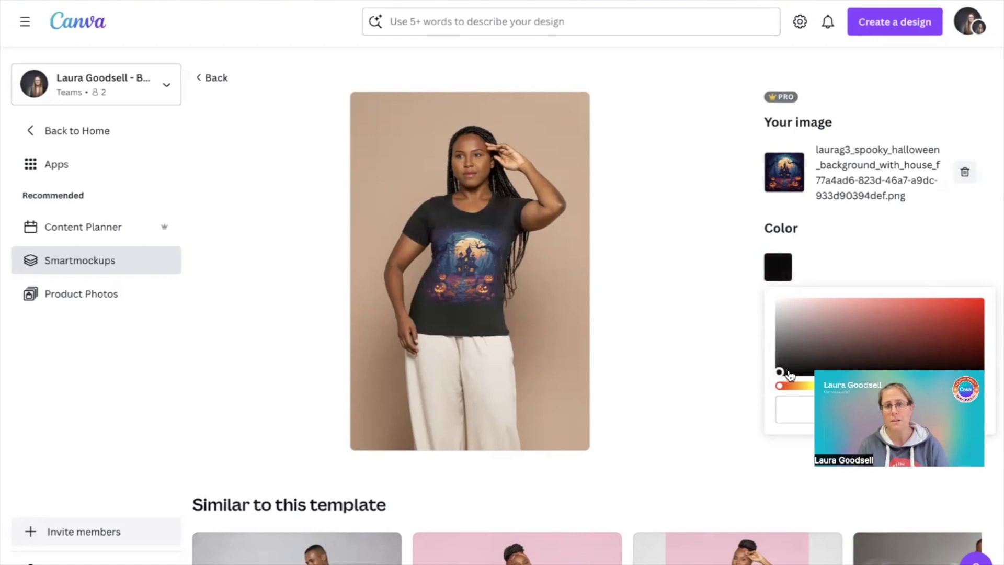
drag(779, 371, 784, 369)
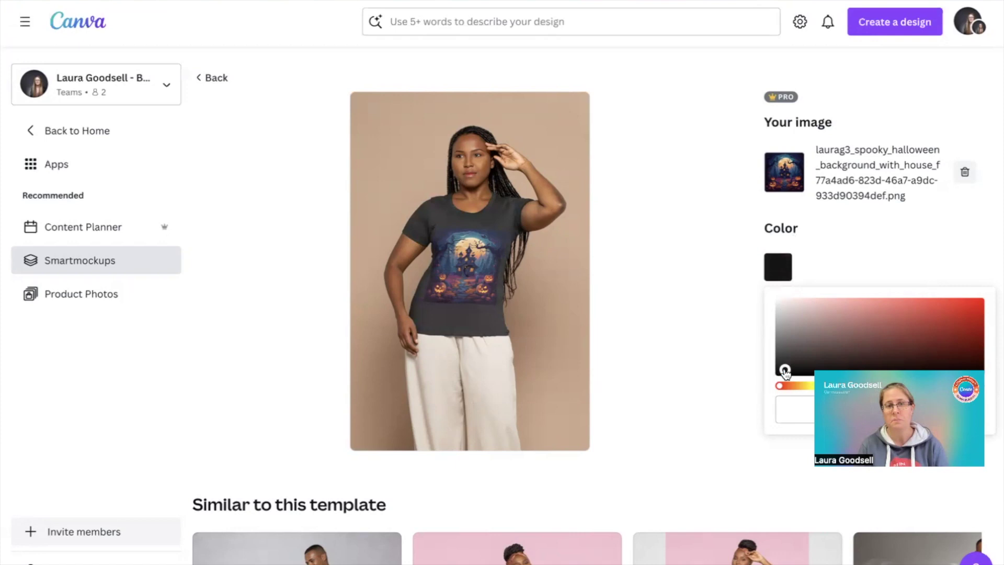
drag(785, 369, 783, 373)
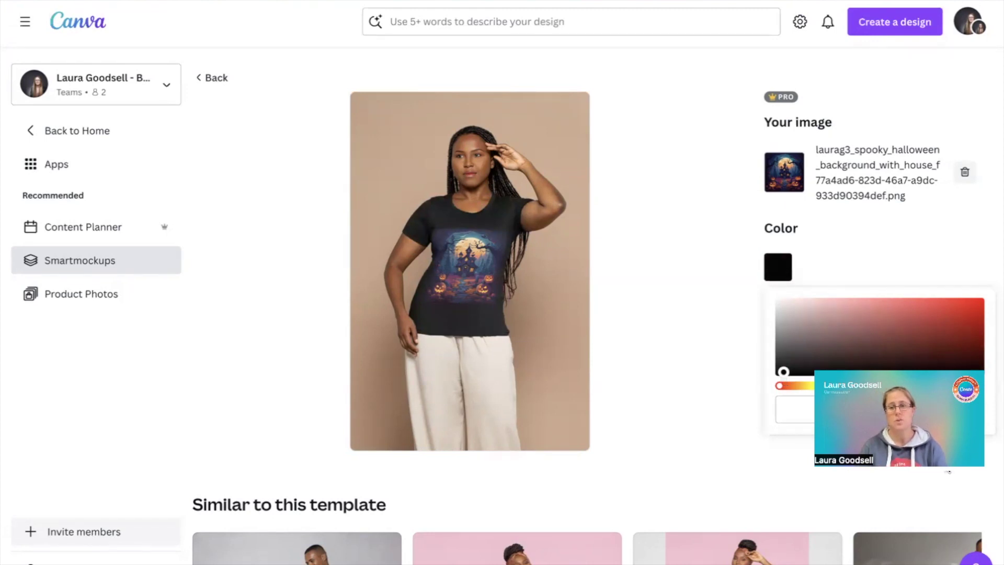
click(928, 256)
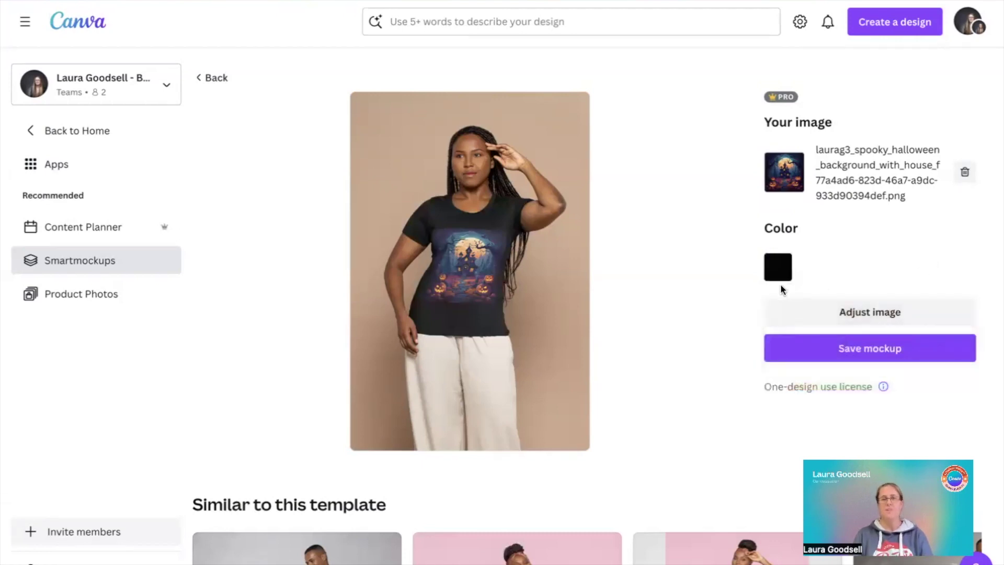